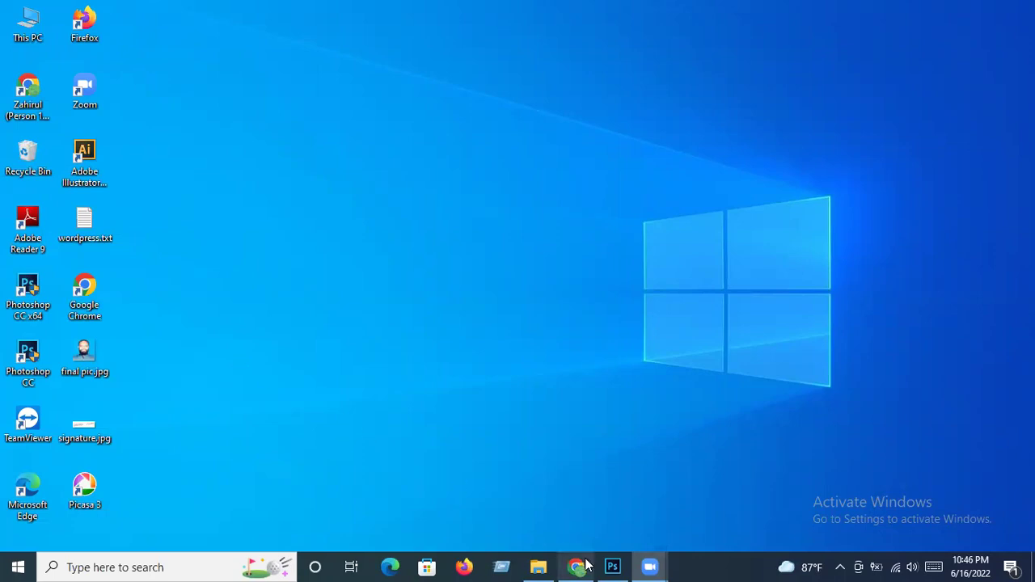
Step: Bring Photoshop forward with the sunset scene and minimize its document window
{"action": "left_click", "coordinate": [612, 566]}
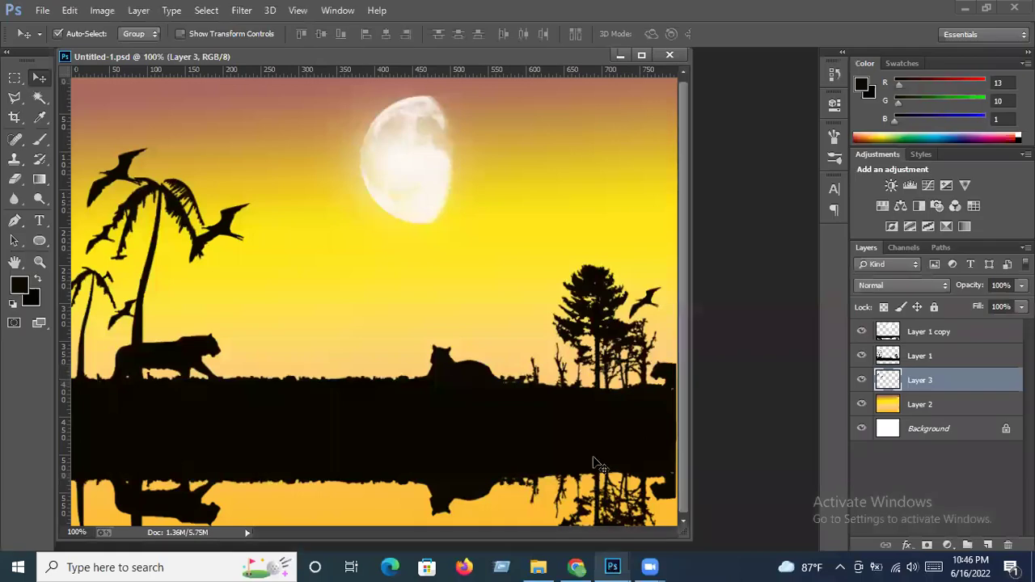
{"action": "left_click", "coordinate": [621, 57]}
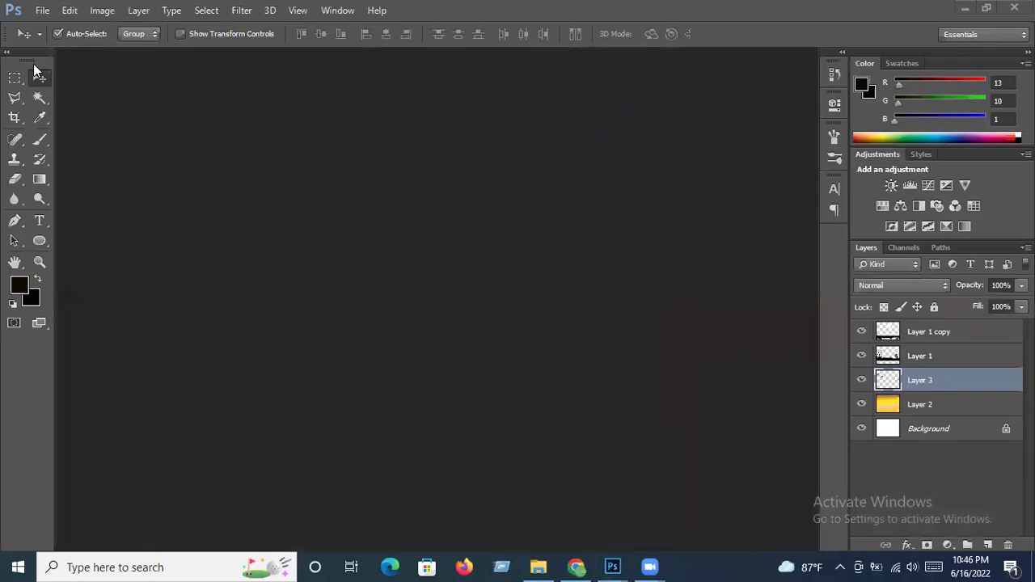
{"action": "left_click", "coordinate": [42, 13]}
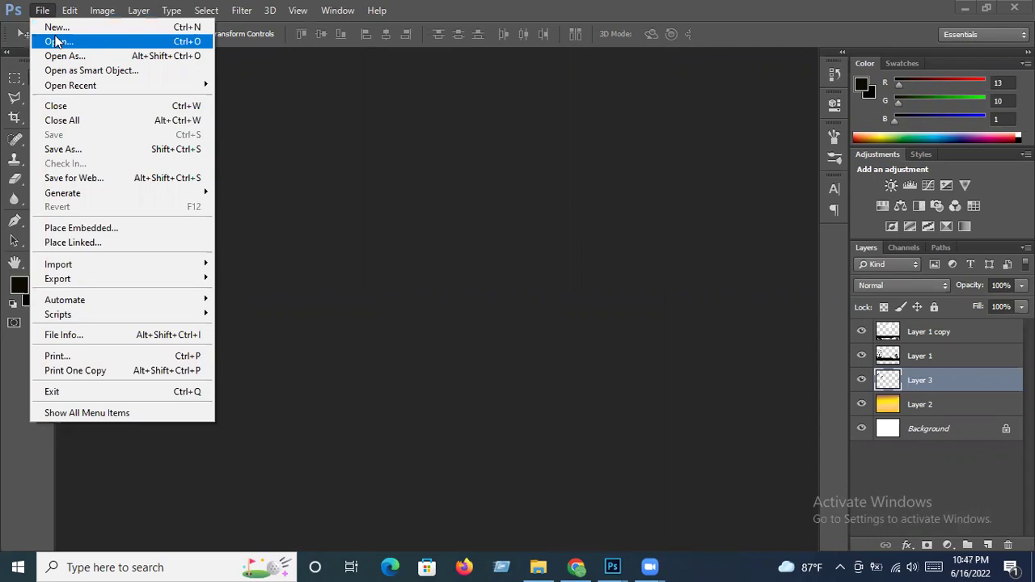
{"action": "left_click", "coordinate": [59, 40]}
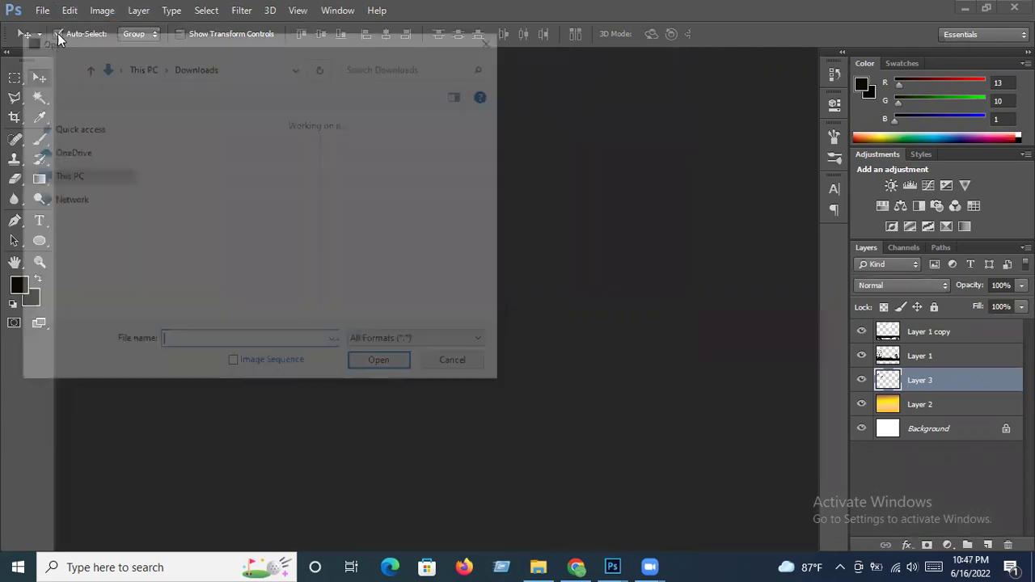
{"action": "left_click", "coordinate": [312, 194]}
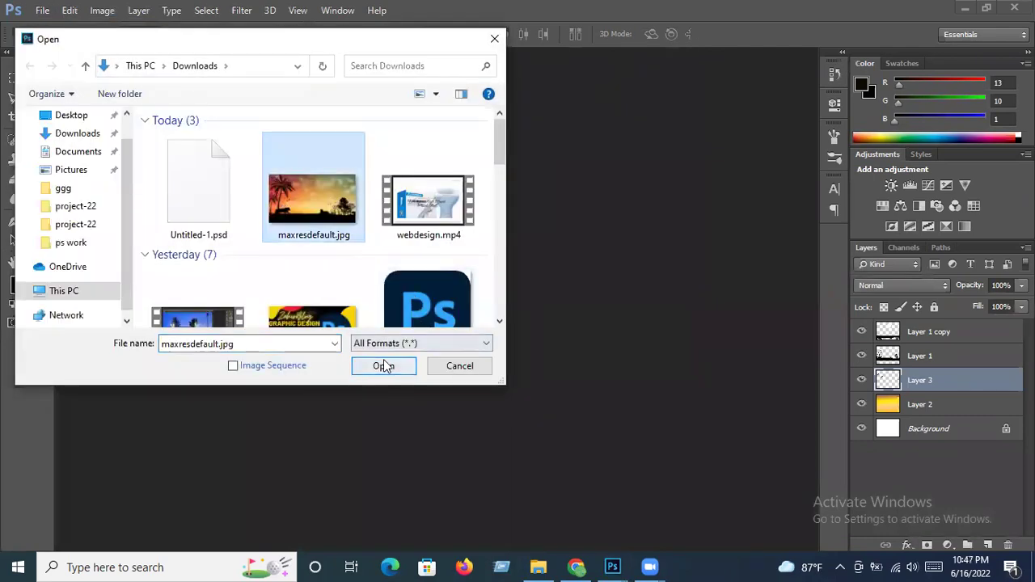
{"action": "left_click", "coordinate": [383, 361]}
{"action": "mouse_move", "coordinate": [760, 149]}
{"action": "left_mouse_down"}
{"action": "mouse_move", "coordinate": [246, 139]}
{"action": "mouse_move", "coordinate": [600, 128]}
{"action": "left_mouse_up"}
{"action": "left_click", "coordinate": [633, 127]}
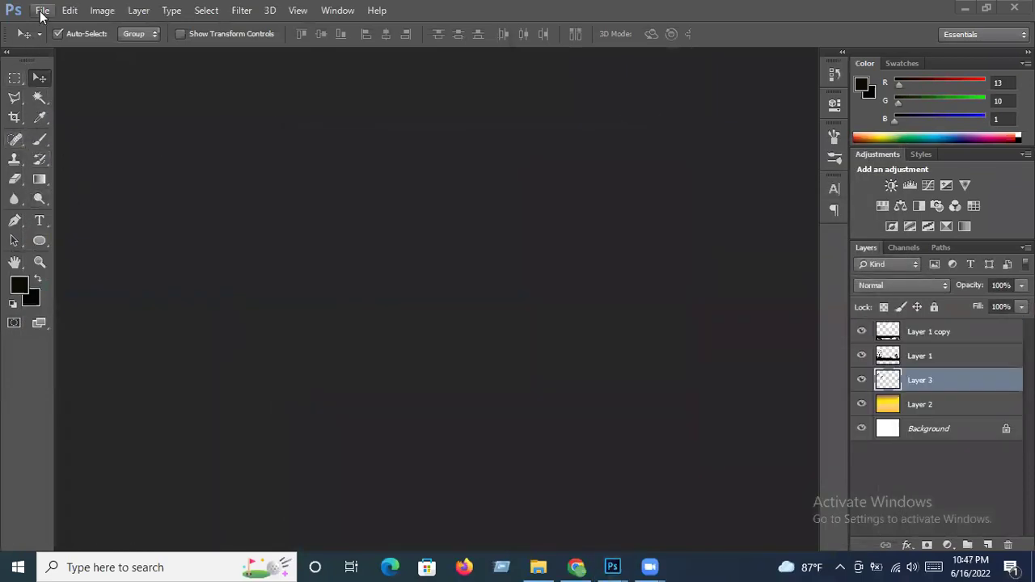
Step: Browse the landscape design Photoshop image results in Chrome, then return to Photoshop
{"action": "left_click", "coordinate": [574, 567]}
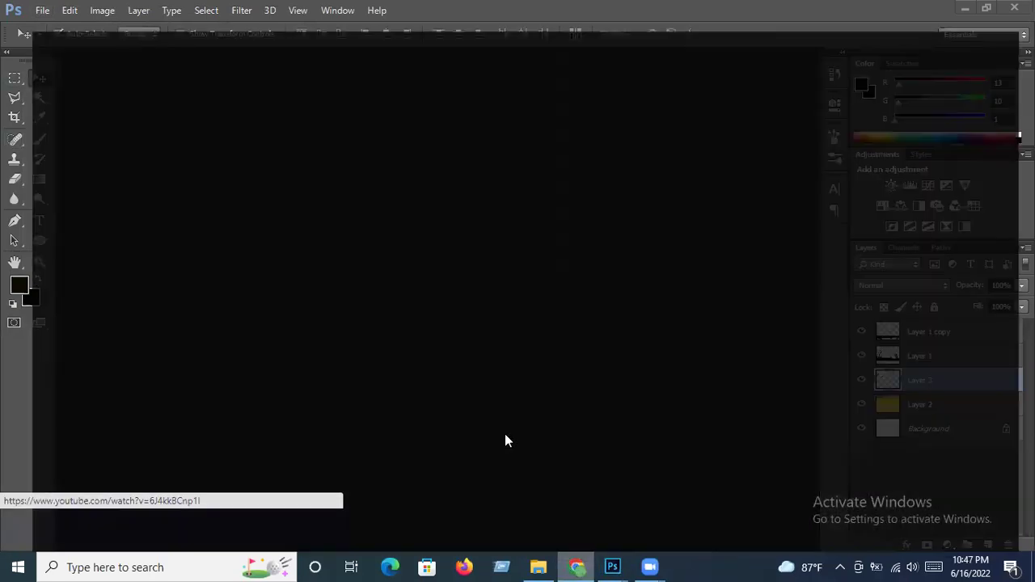
{"action": "scroll", "coordinate": [373, 406], "scroll_direction": "down", "scroll_amount": 4}
{"action": "scroll", "coordinate": [373, 407], "scroll_direction": "down", "scroll_amount": 1}
{"action": "scroll", "coordinate": [373, 407], "scroll_direction": "down", "scroll_amount": 1}
{"action": "scroll", "coordinate": [373, 407], "scroll_direction": "down", "scroll_amount": 2}
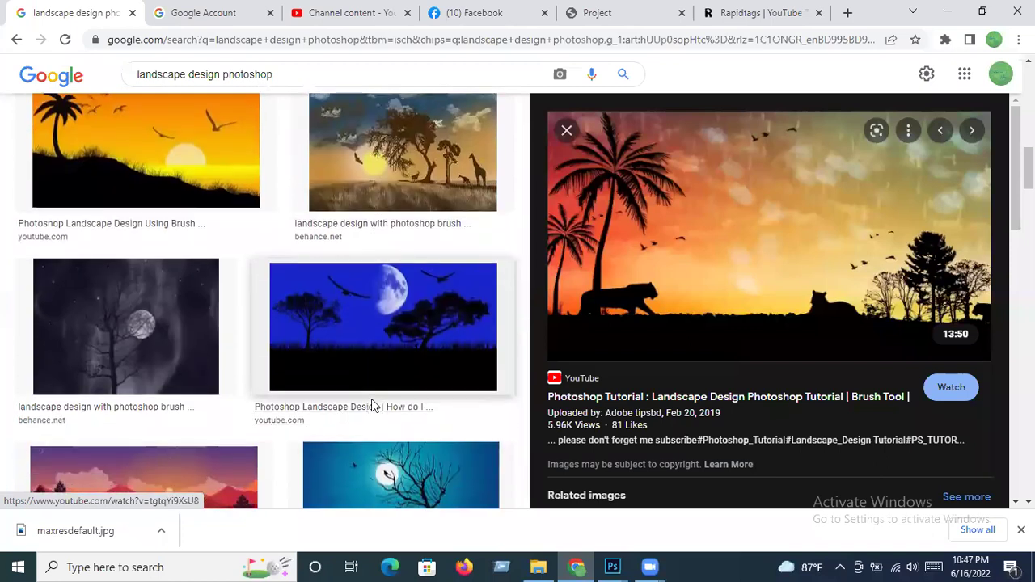
{"action": "scroll", "coordinate": [372, 405], "scroll_direction": "down", "scroll_amount": 3}
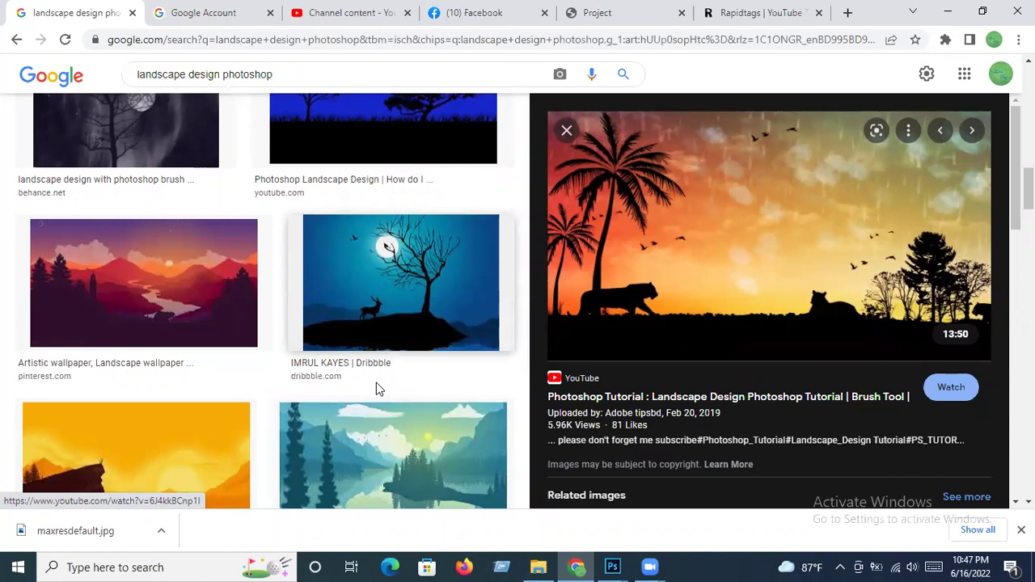
{"action": "scroll", "coordinate": [376, 389], "scroll_direction": "up", "scroll_amount": 3}
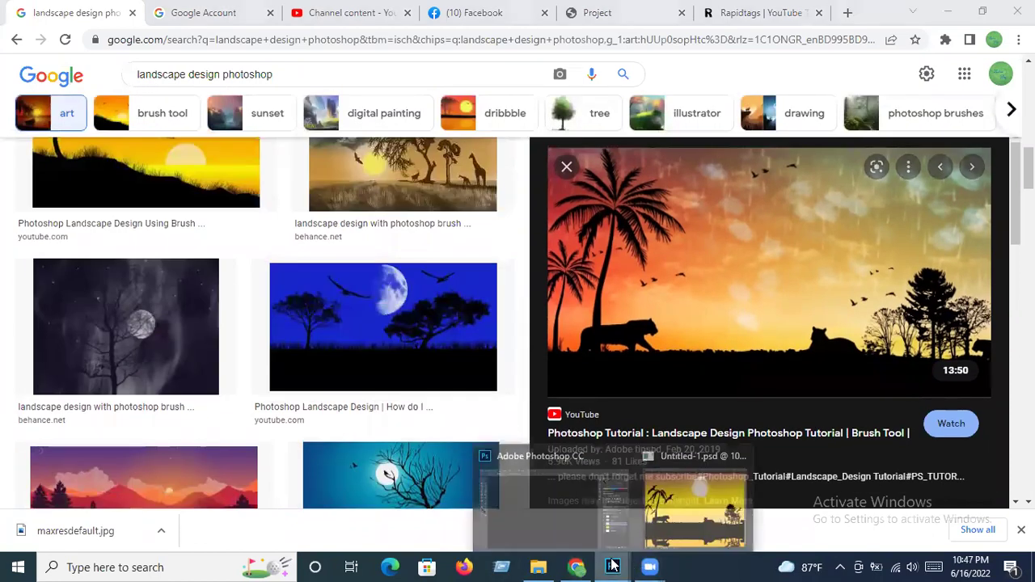
{"action": "left_click", "coordinate": [529, 515]}
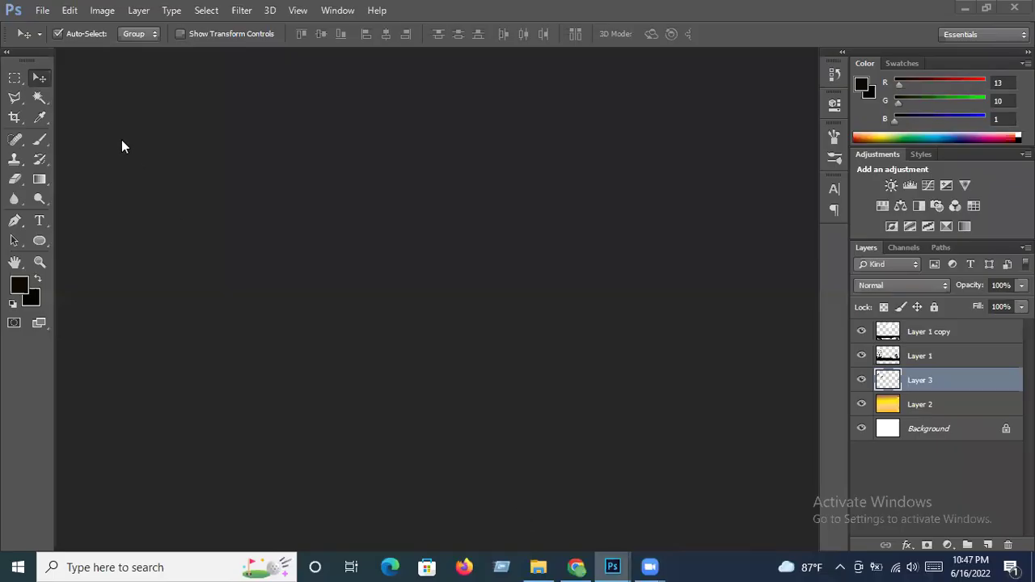
Step: Make the Magic Wand the active tool and bring up the File menu
{"action": "left_click", "coordinate": [43, 102]}
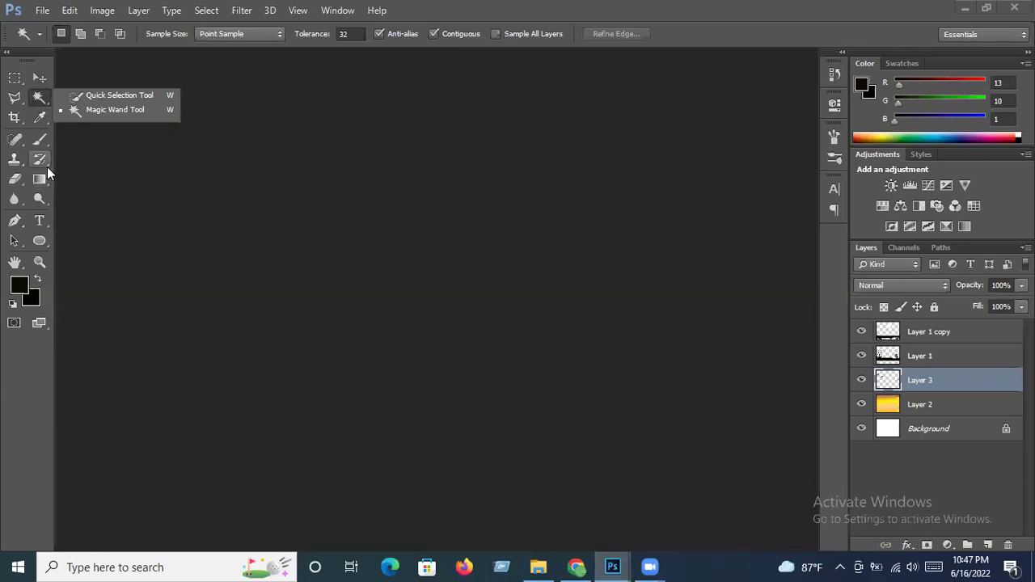
{"action": "left_click", "coordinate": [45, 15]}
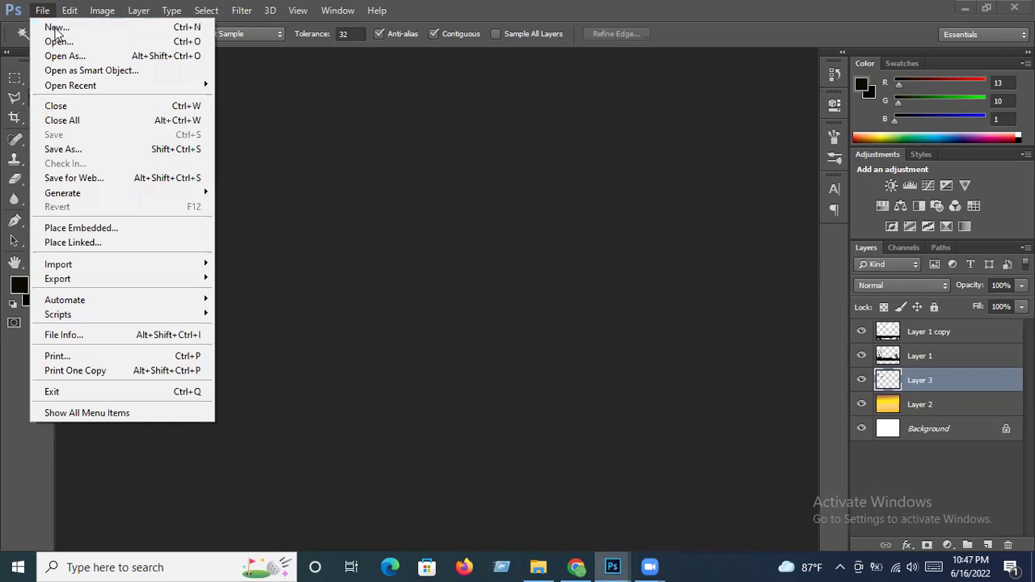
Step: Create a new RGB document 'graphic design tutorial , class-07', 11.111 × 8.25 inches
{"action": "left_click", "coordinate": [56, 28]}
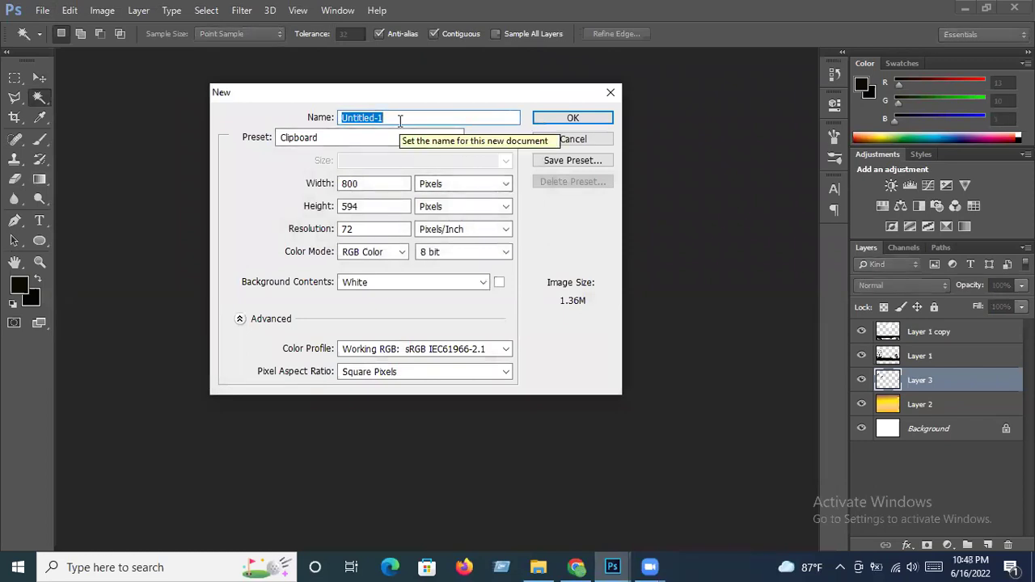
{"action": "type", "text": "graphic design "}
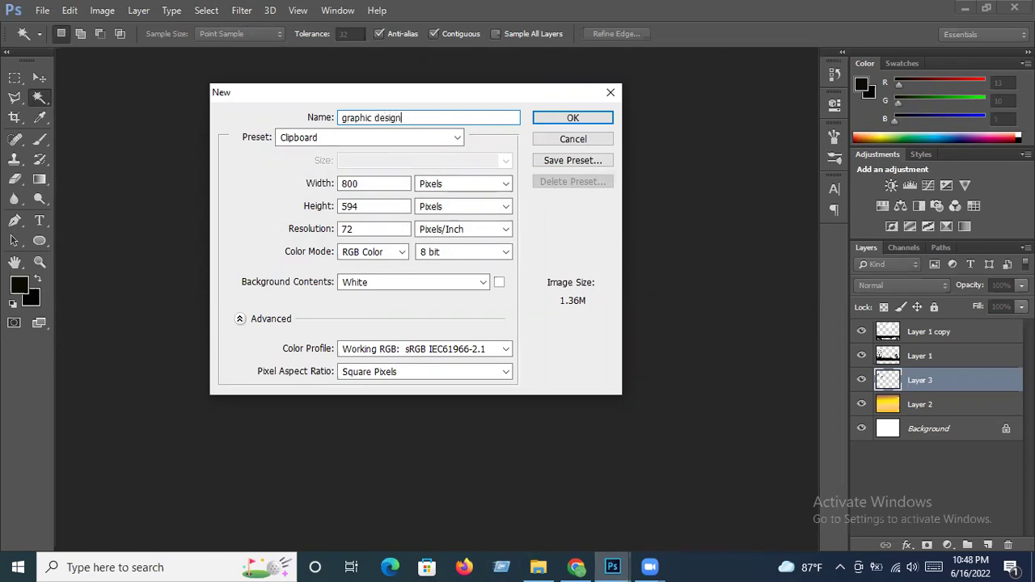
{"action": "type", "text": "t"}
{"action": "type", "text": "utorial "}
{"action": "type", "text": ", class"}
{"action": "type", "text": "-07"}
{"action": "left_click", "coordinate": [444, 186]}
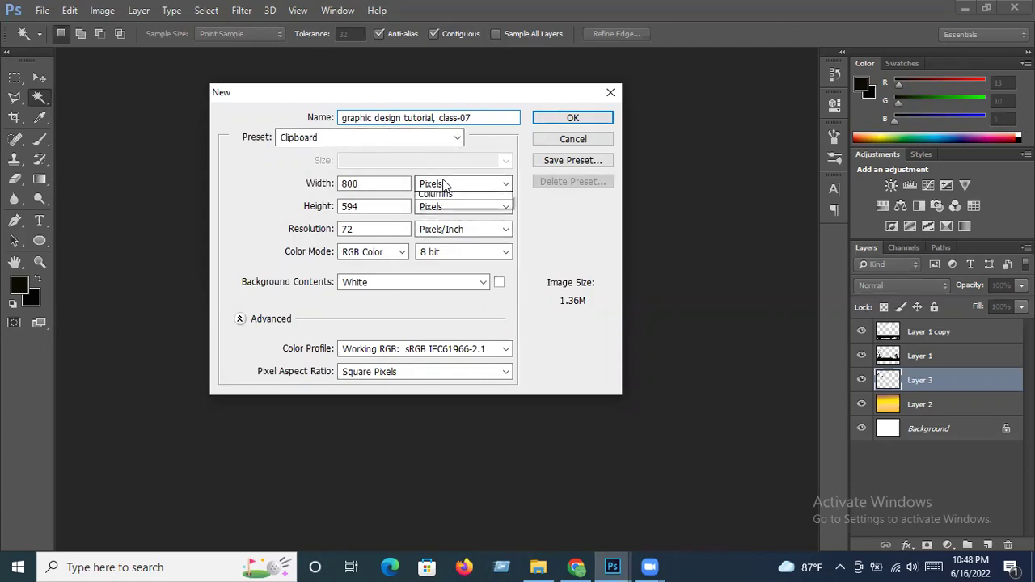
{"action": "left_click", "coordinate": [447, 212]}
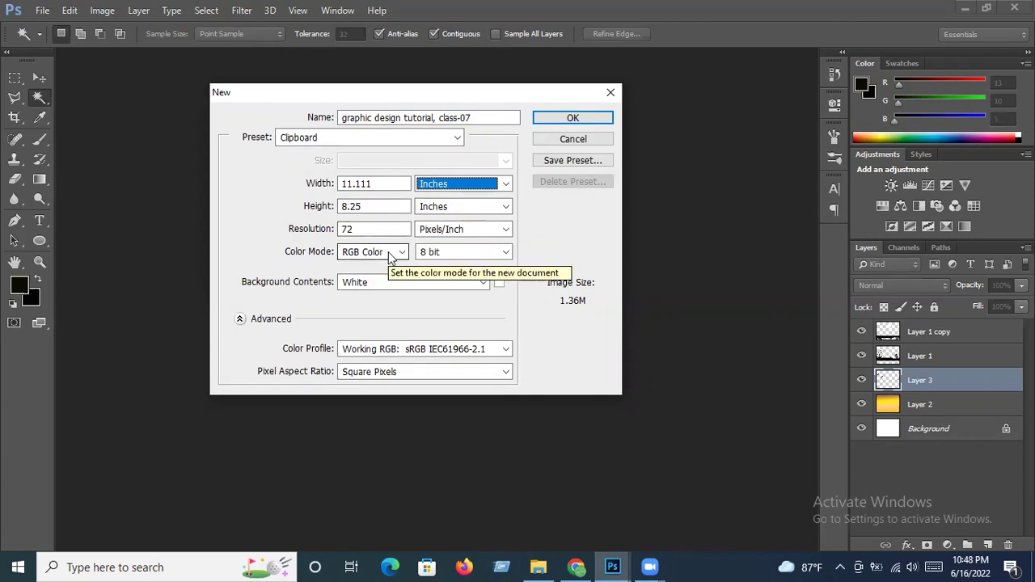
{"action": "left_click", "coordinate": [391, 253]}
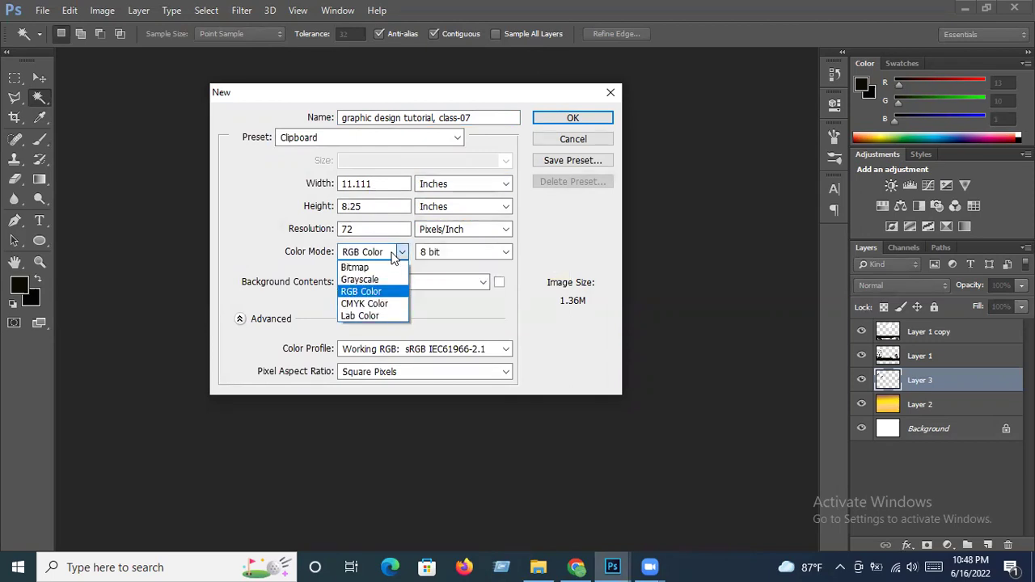
{"action": "left_click", "coordinate": [394, 255]}
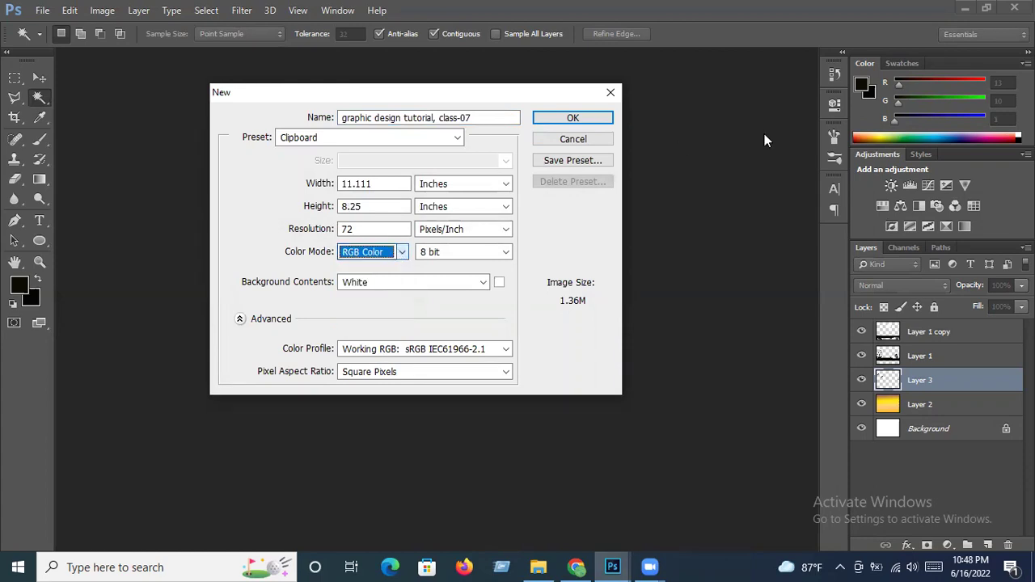
{"action": "left_click", "coordinate": [570, 118]}
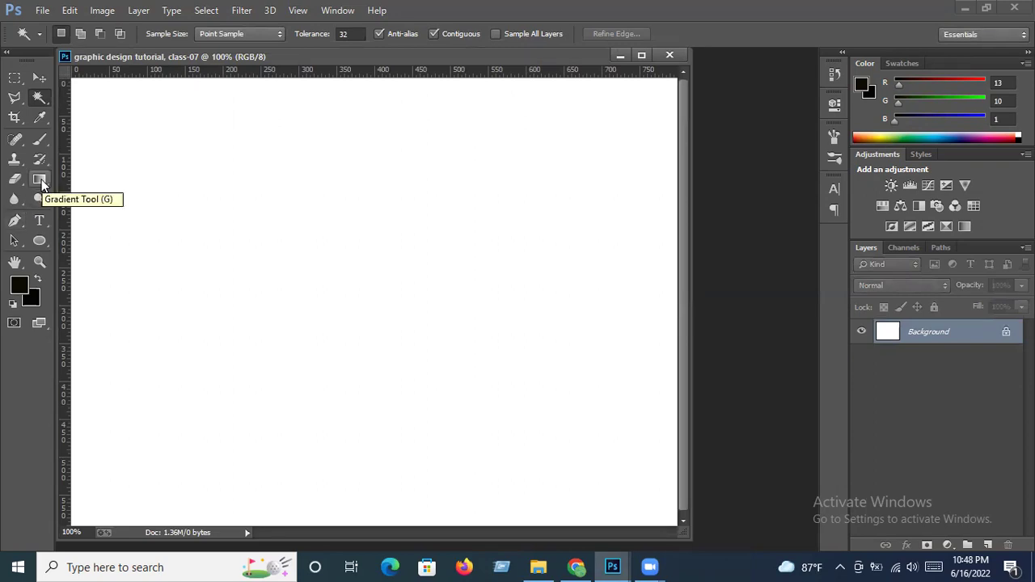
Step: Select the Gradient Tool and open the current gradient in the Gradient Editor
{"action": "left_click", "coordinate": [41, 184]}
{"action": "left_click", "coordinate": [73, 182]}
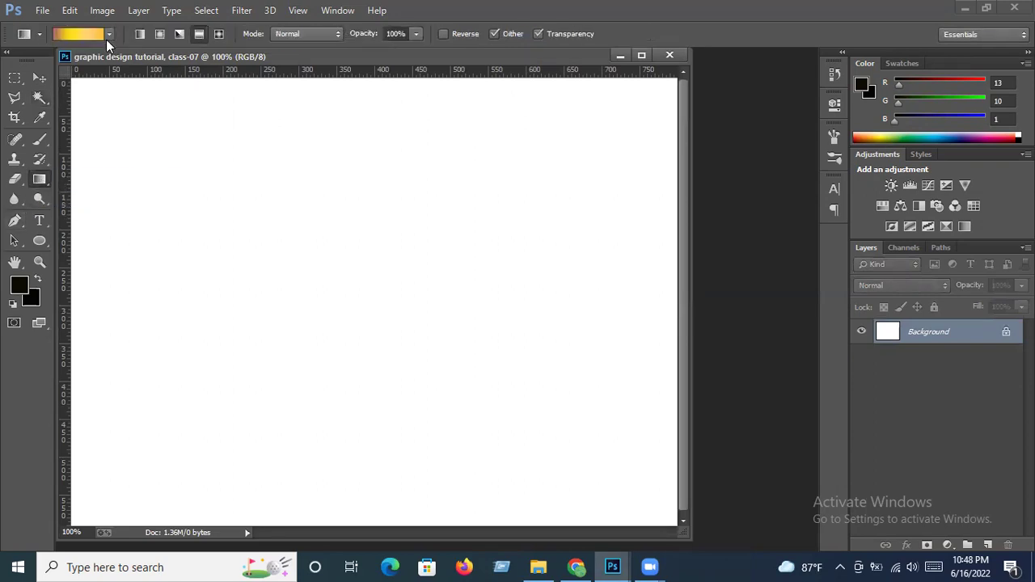
{"action": "right_click", "coordinate": [32, 185]}
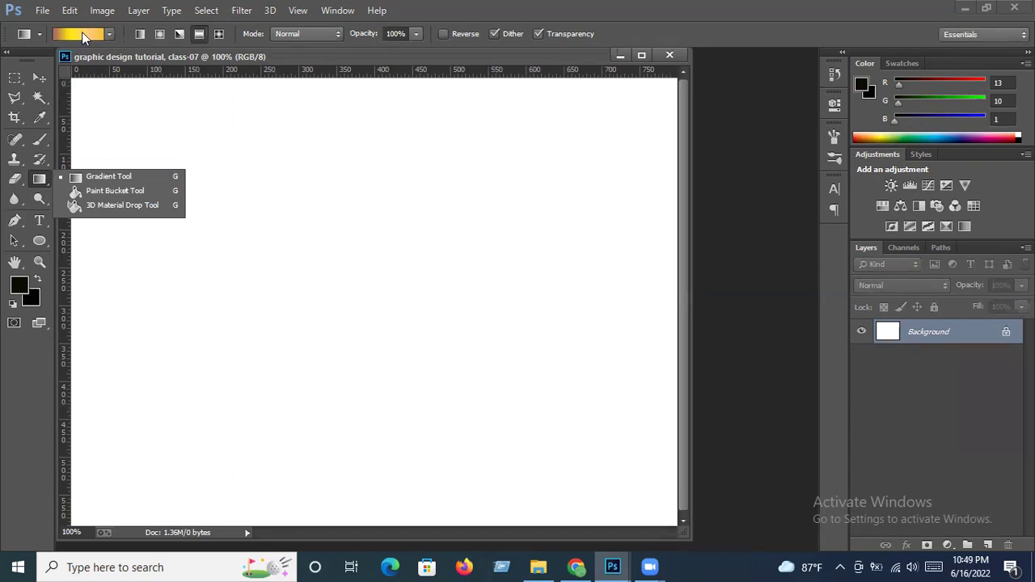
{"action": "left_click", "coordinate": [82, 32]}
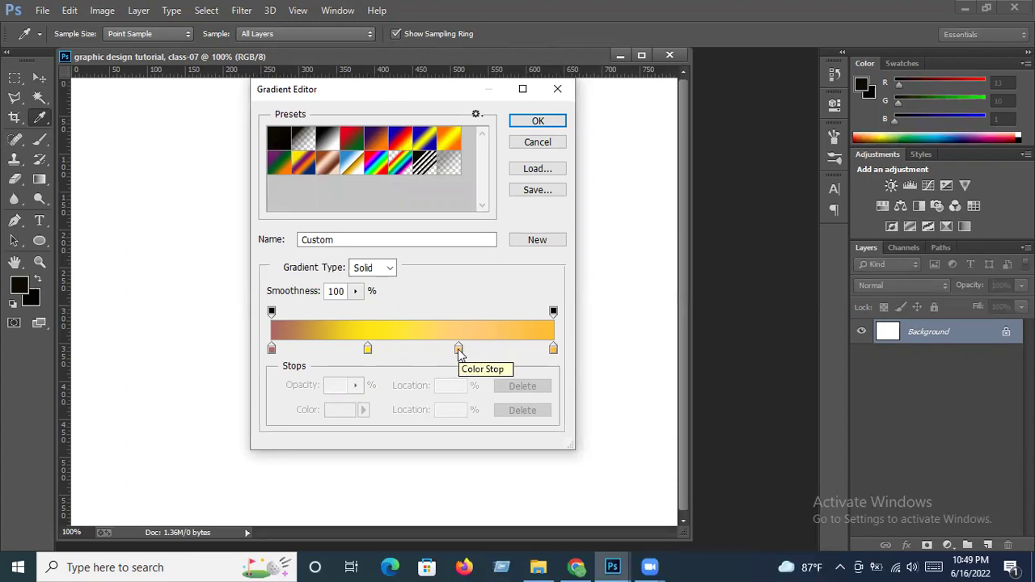
Step: Remove the gradient's colour stops at 66% and 34%
{"action": "left_click", "coordinate": [458, 349]}
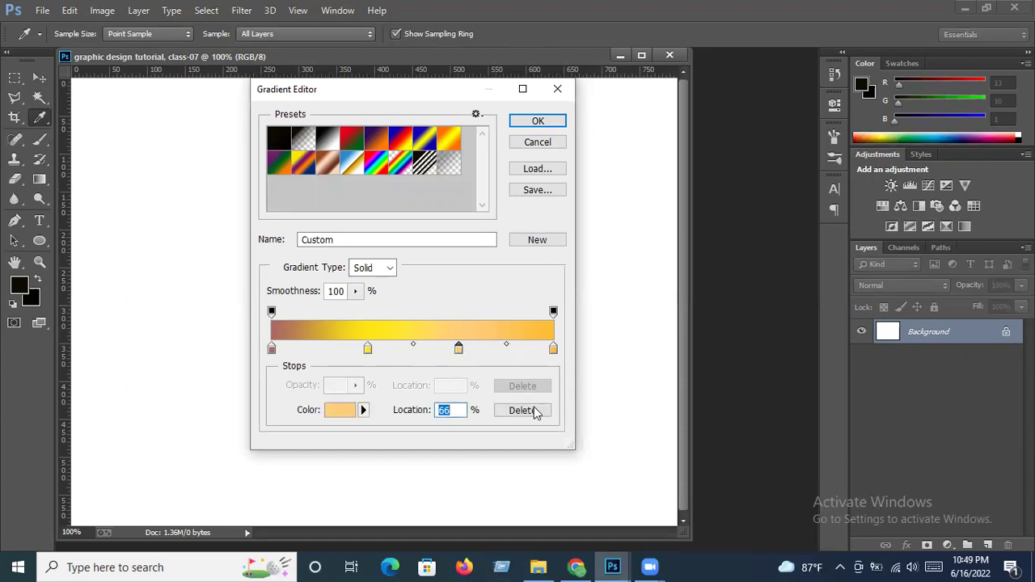
{"action": "left_click", "coordinate": [523, 411]}
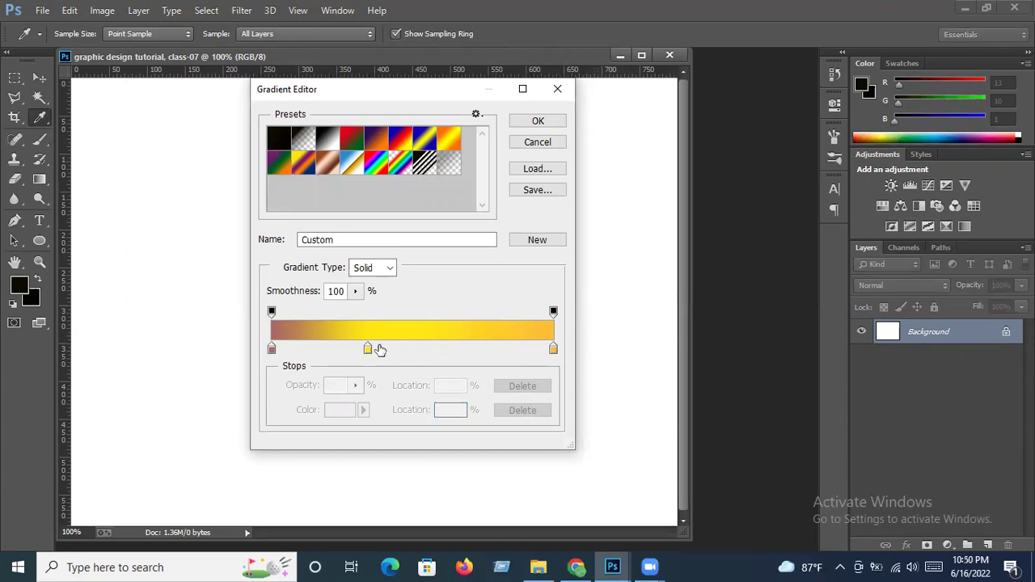
{"action": "left_click", "coordinate": [368, 353]}
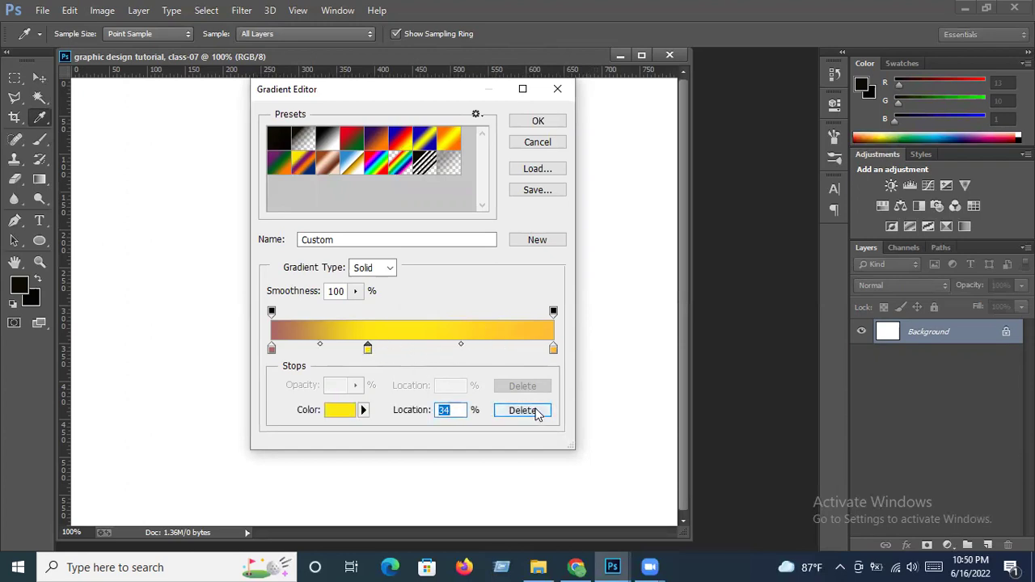
{"action": "left_click", "coordinate": [534, 414]}
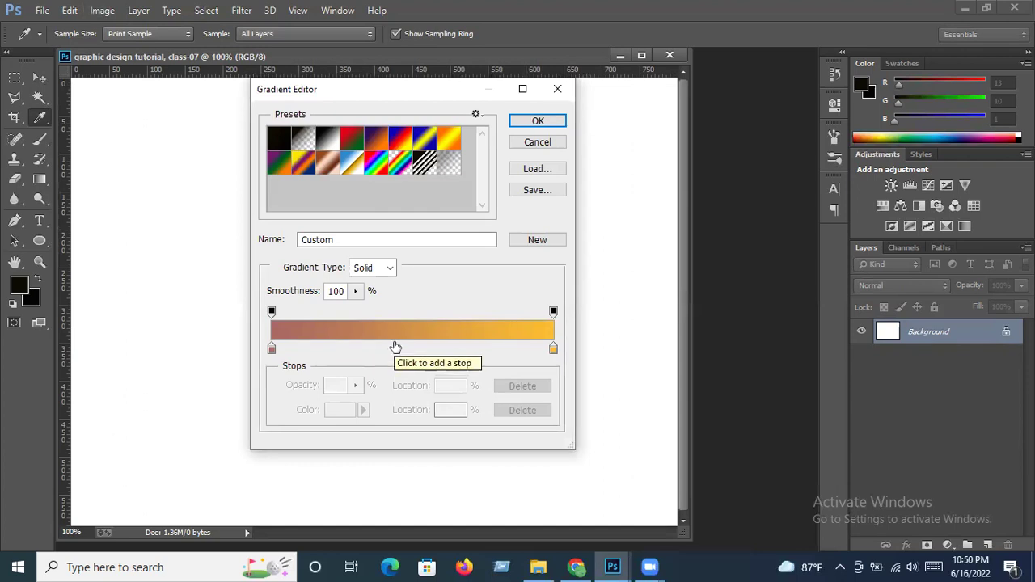
Step: Add a near-black (10100b) colour stop at 44% and accept the gradient
{"action": "left_click", "coordinate": [395, 348]}
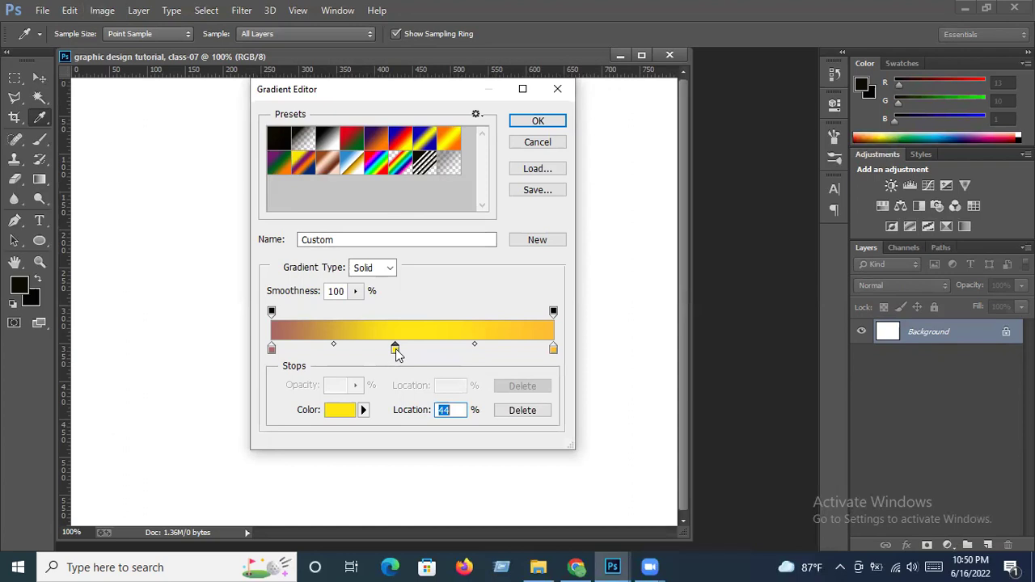
{"action": "double_click", "coordinate": [395, 351]}
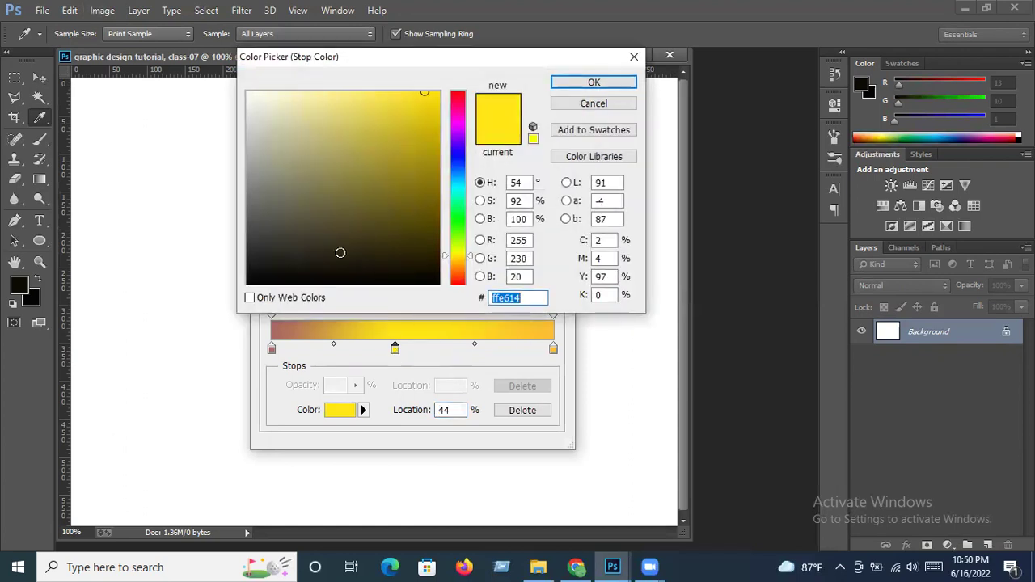
{"action": "left_click", "coordinate": [302, 272]}
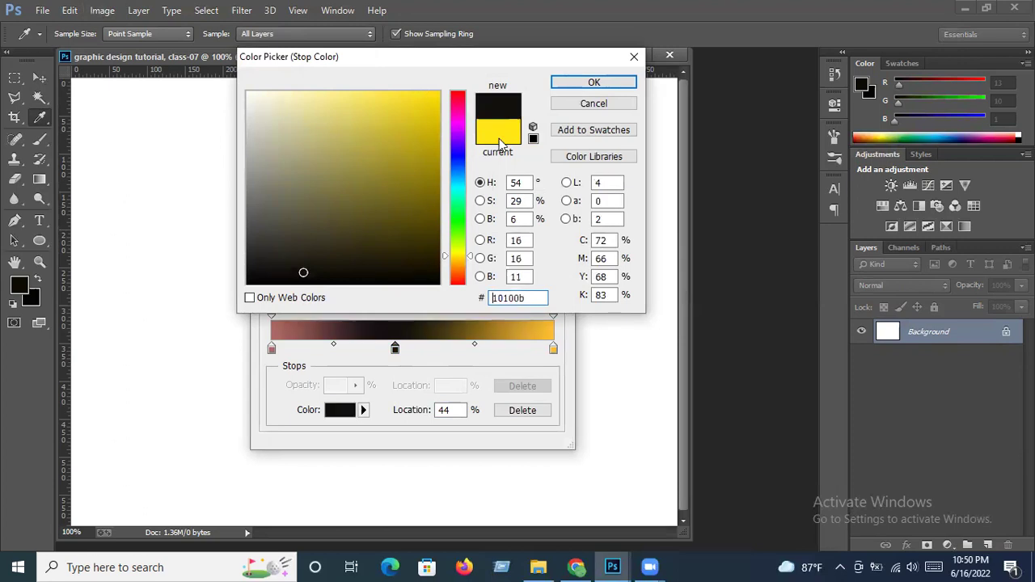
{"action": "left_click", "coordinate": [591, 83]}
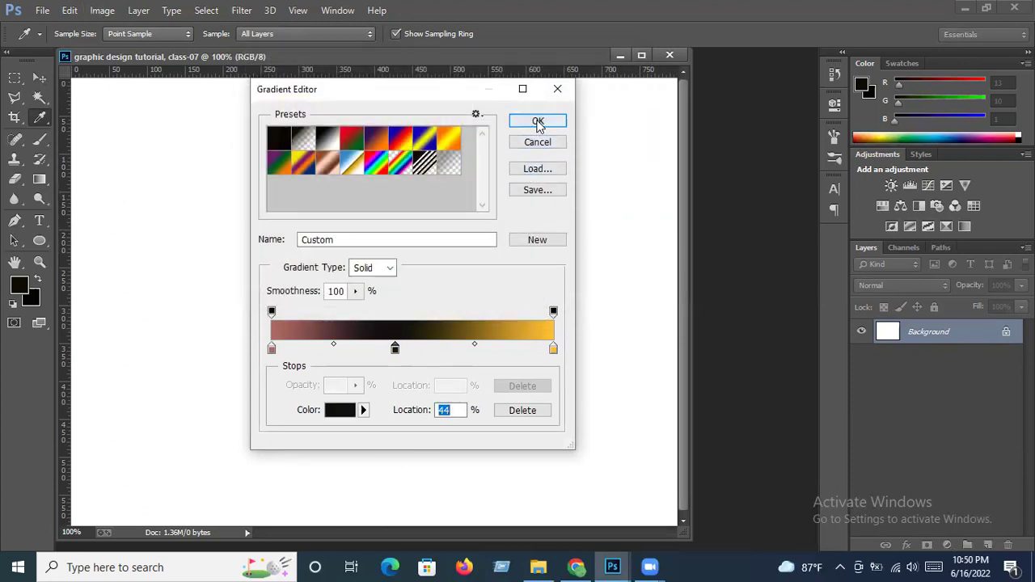
{"action": "left_click", "coordinate": [538, 122]}
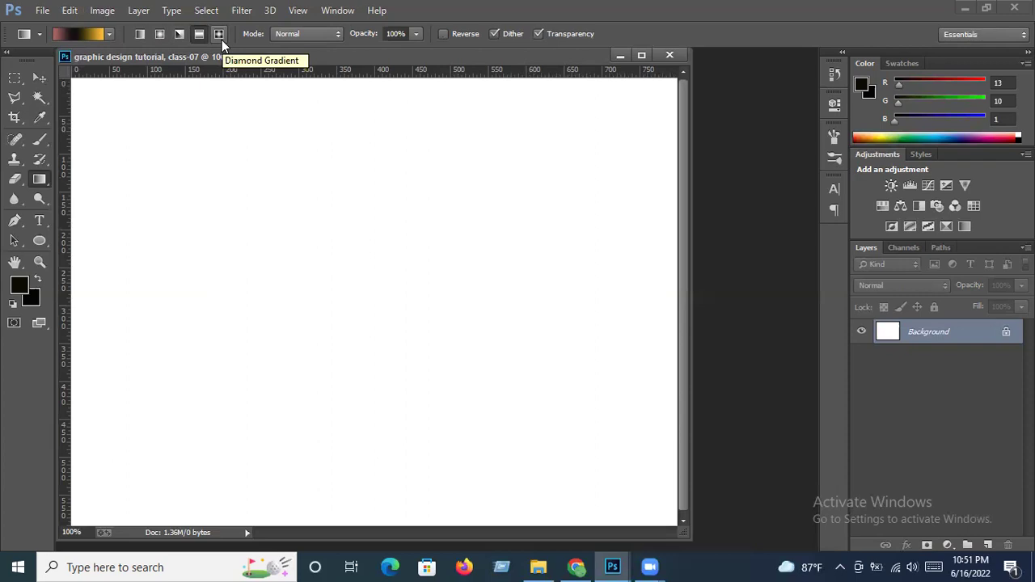
Step: Fill the canvas top to bottom with a linear pink-black-gold gradient
{"action": "left_click", "coordinate": [142, 36]}
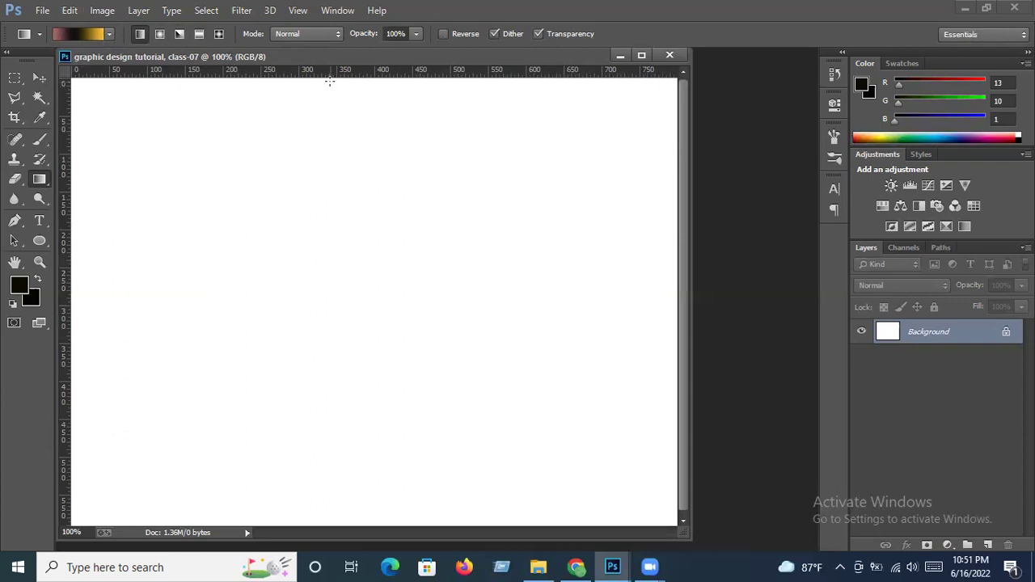
{"action": "left_click_drag", "start_coordinate": [347, 80], "coordinate": [355, 562]}
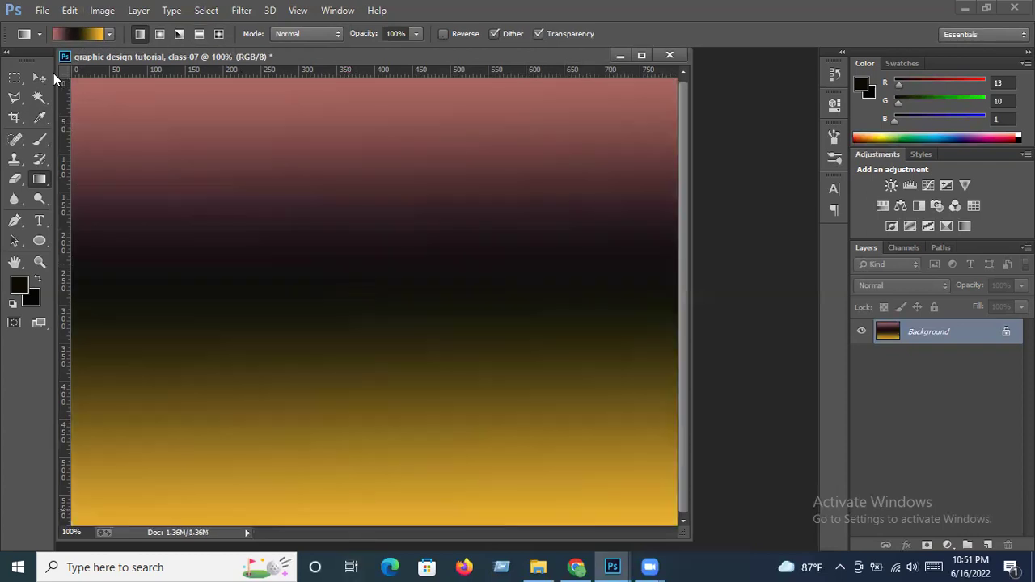
{"action": "left_click", "coordinate": [85, 35]}
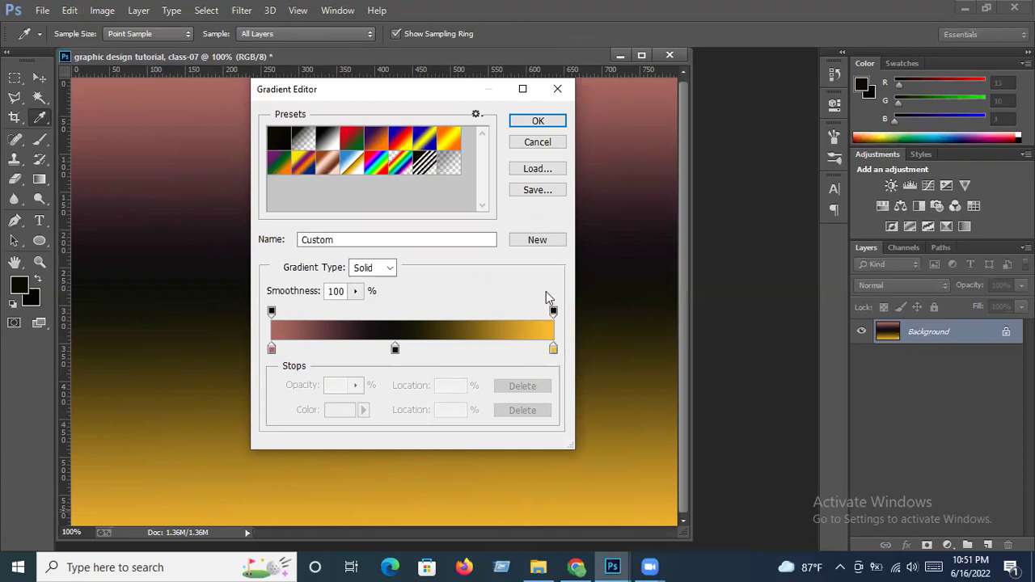
Step: Try linear gradients diagonally, bottom-up and left-to-right, then undo back
{"action": "left_click", "coordinate": [557, 90]}
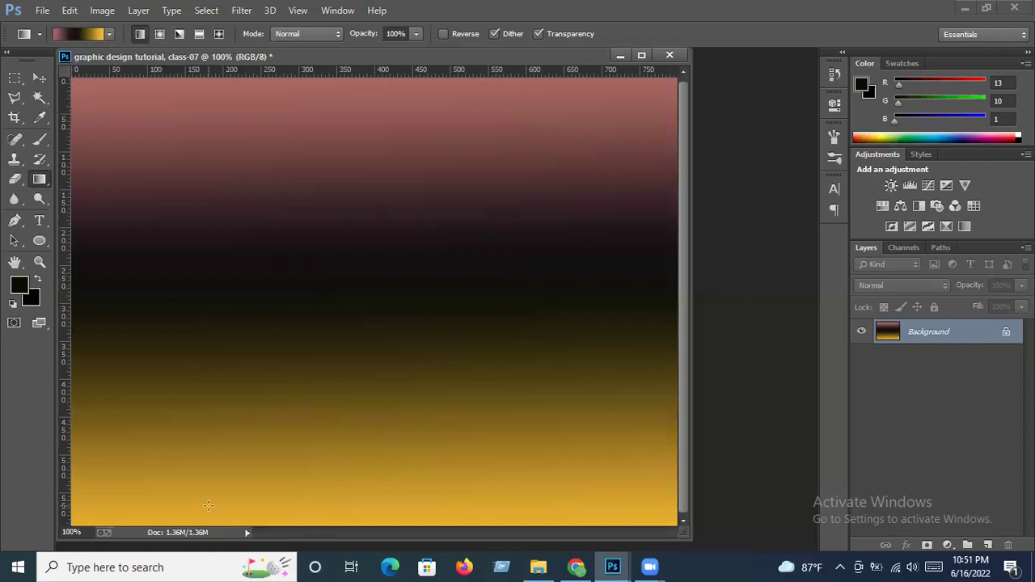
{"action": "mouse_move", "coordinate": [71, 522]}
{"action": "left_mouse_down"}
{"action": "mouse_move", "coordinate": [256, 400]}
{"action": "mouse_move", "coordinate": [677, 78]}
{"action": "left_mouse_up"}
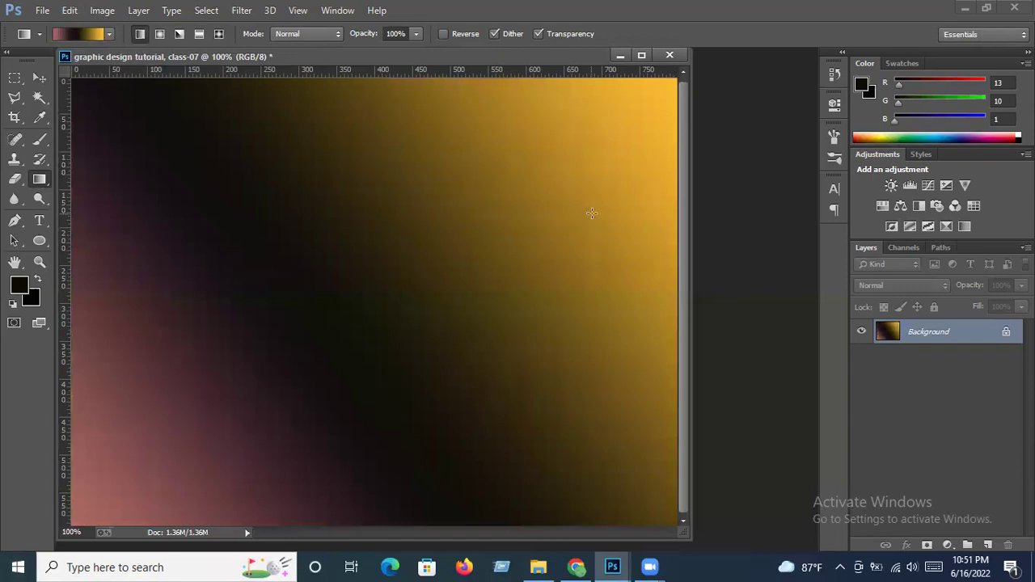
{"action": "left_click_drag", "start_coordinate": [434, 526], "coordinate": [435, 89]}
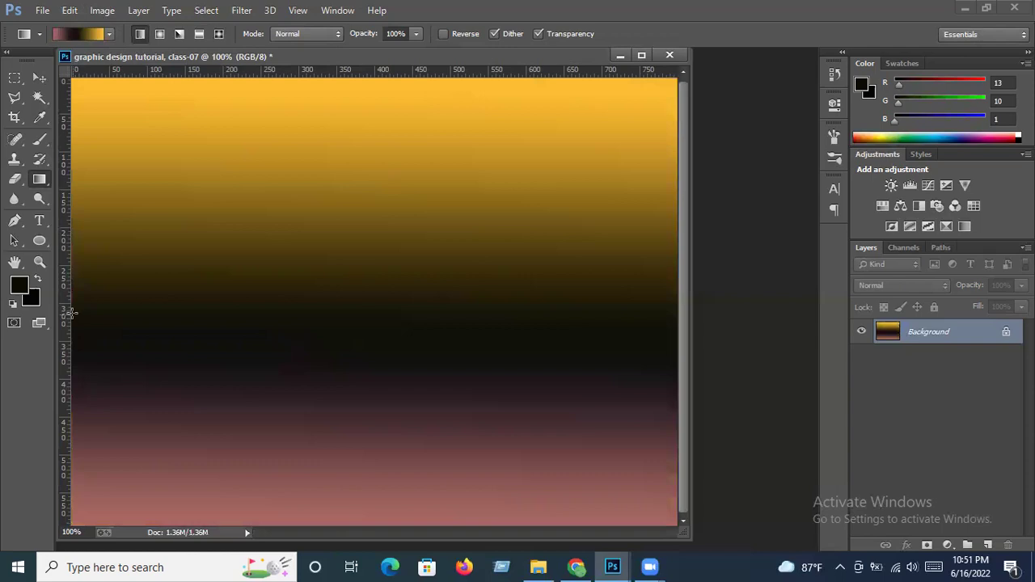
{"action": "mouse_move", "coordinate": [71, 313]}
{"action": "left_mouse_down"}
{"action": "mouse_move", "coordinate": [429, 281]}
{"action": "mouse_move", "coordinate": [682, 322]}
{"action": "left_mouse_up"}
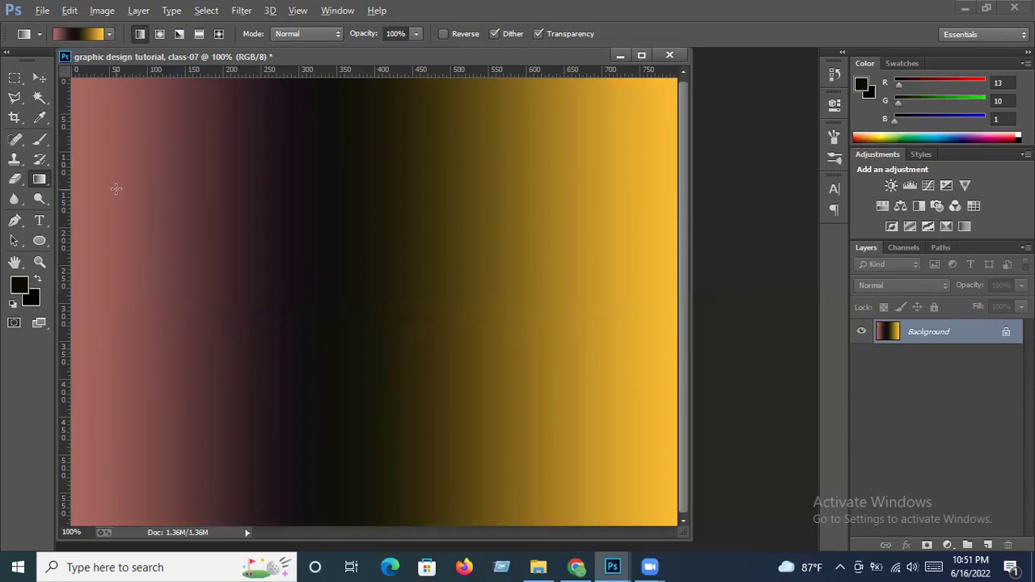
{"action": "key", "text": "ctrl+alt+z"}
{"action": "key", "text": "ctrl+alt+z"}
{"action": "key", "text": "ctrl+alt+z"}
{"action": "key", "text": "ctrl+alt+z"}
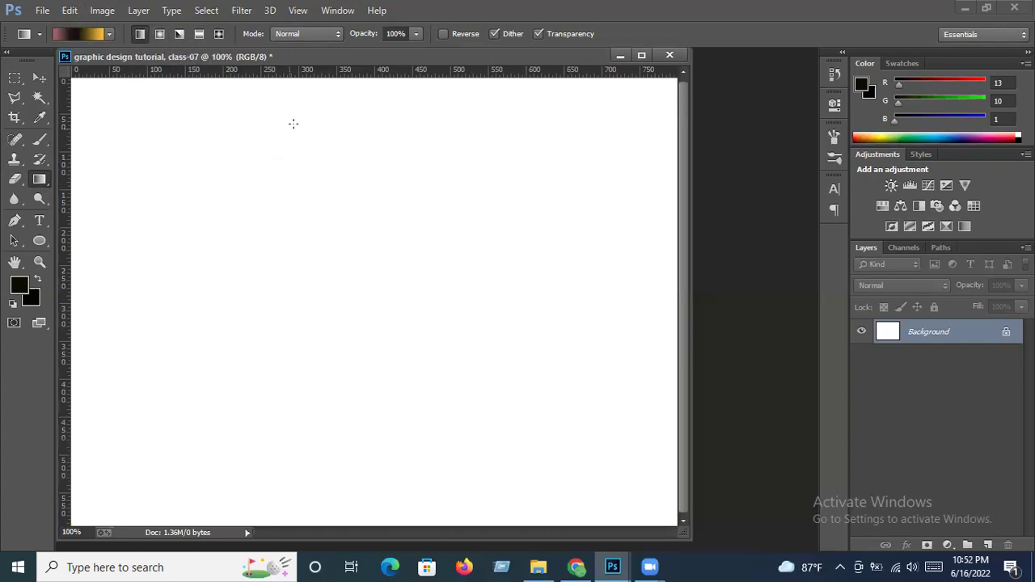
Step: Redraw the linear gradient diagonally, then top to bottom, and choose Angle Gradient
{"action": "left_click_drag", "start_coordinate": [250, 351], "coordinate": [659, 180]}
{"action": "left_click_drag", "start_coordinate": [657, 91], "coordinate": [406, 526]}
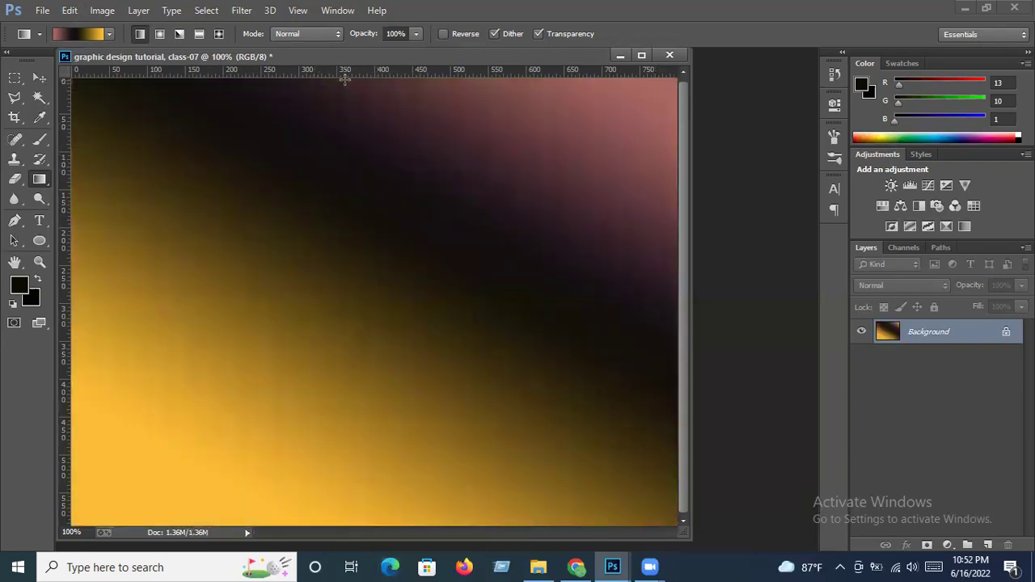
{"action": "left_click_drag", "start_coordinate": [345, 78], "coordinate": [343, 495]}
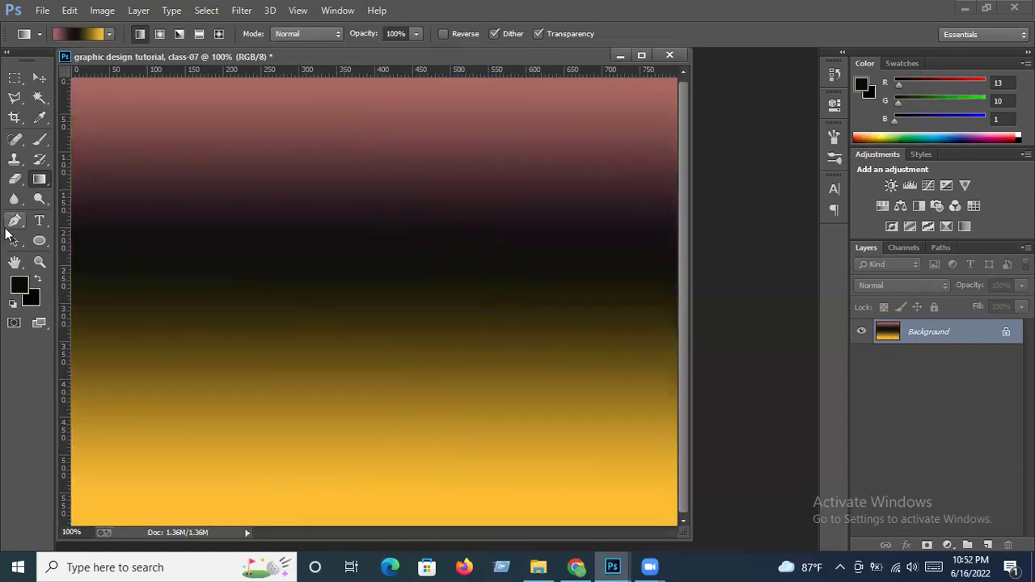
{"action": "left_click", "coordinate": [178, 34]}
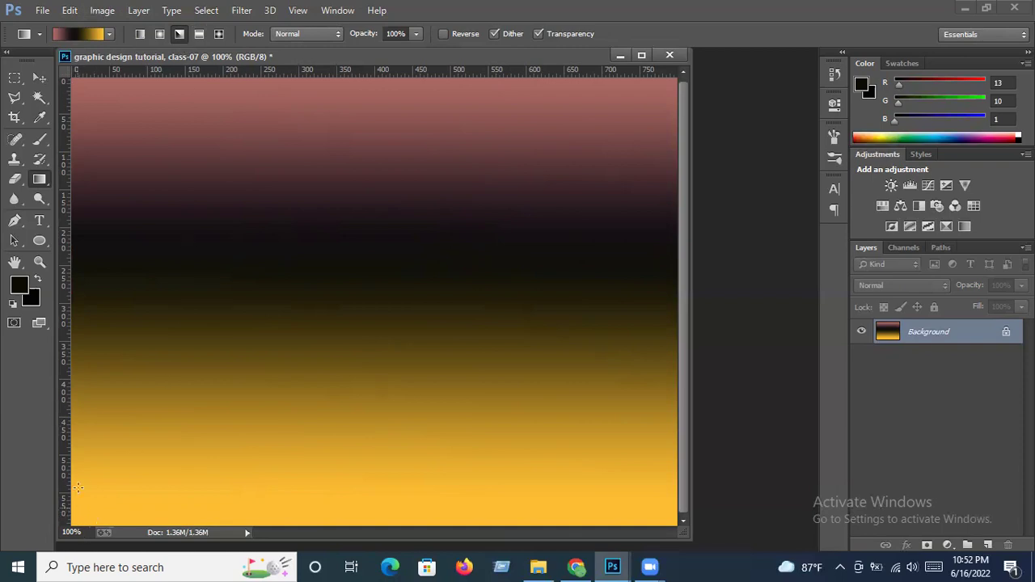
Step: Draw angle gradients from the top-left, bottom-left, then nearly vertically from the bottom edge
{"action": "mouse_move", "coordinate": [72, 78]}
{"action": "left_mouse_down"}
{"action": "mouse_move", "coordinate": [494, 462]}
{"action": "mouse_move", "coordinate": [678, 522]}
{"action": "left_mouse_up"}
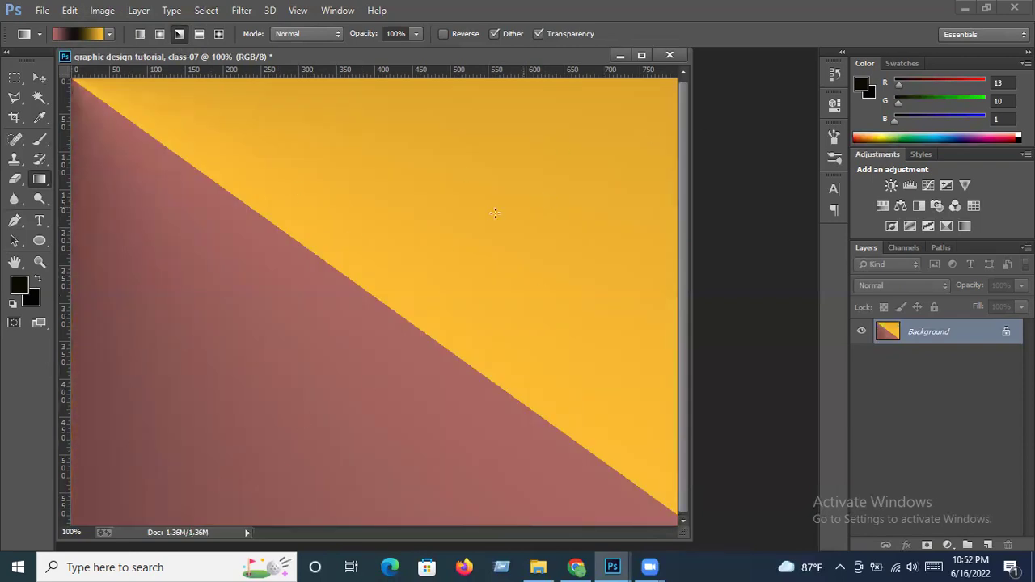
{"action": "left_click_drag", "start_coordinate": [73, 514], "coordinate": [599, 120]}
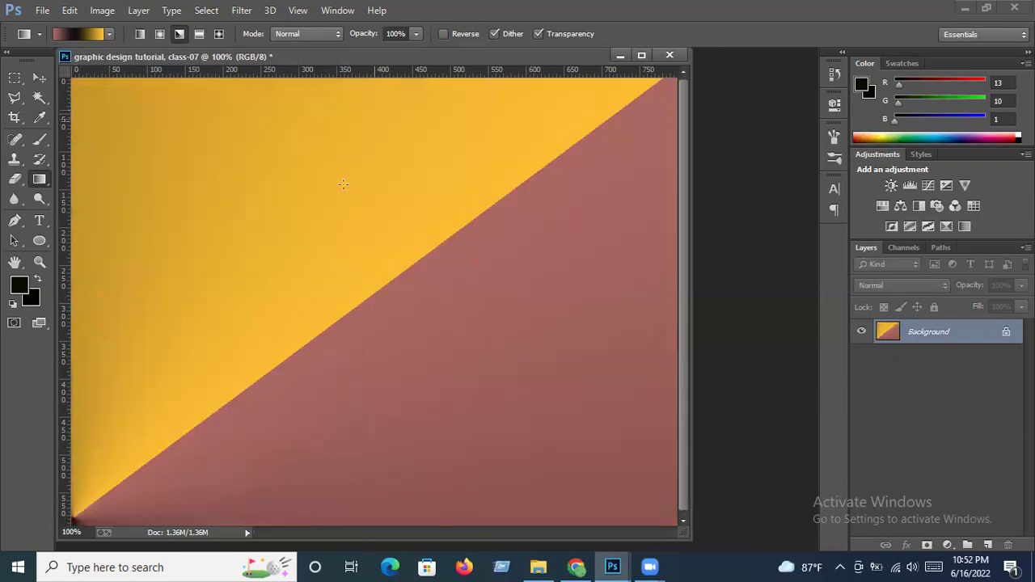
{"action": "left_click_drag", "start_coordinate": [290, 519], "coordinate": [328, 29]}
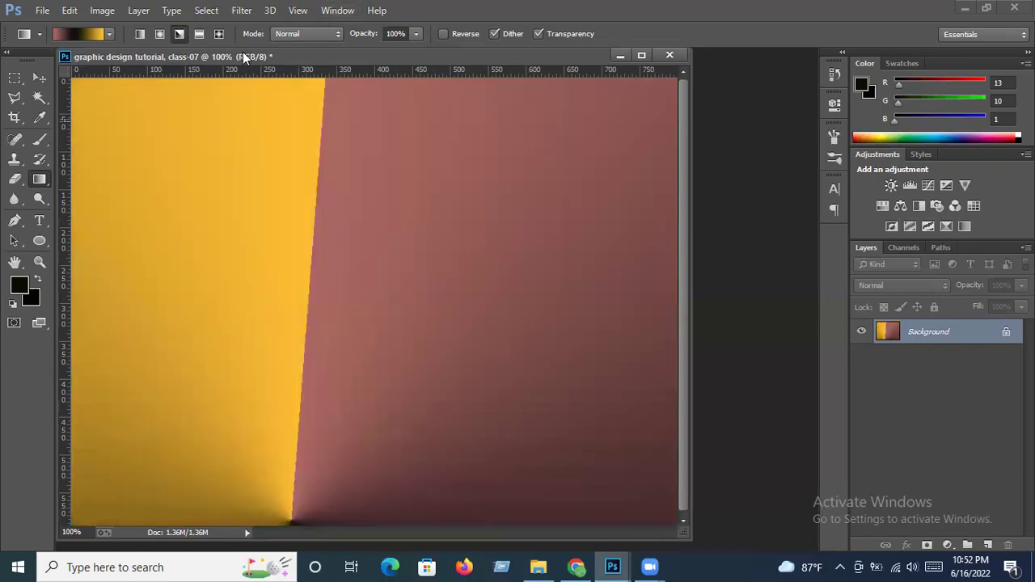
Step: Choose Diamond Gradient and try it from near the top and from the bottom
{"action": "left_click", "coordinate": [218, 34]}
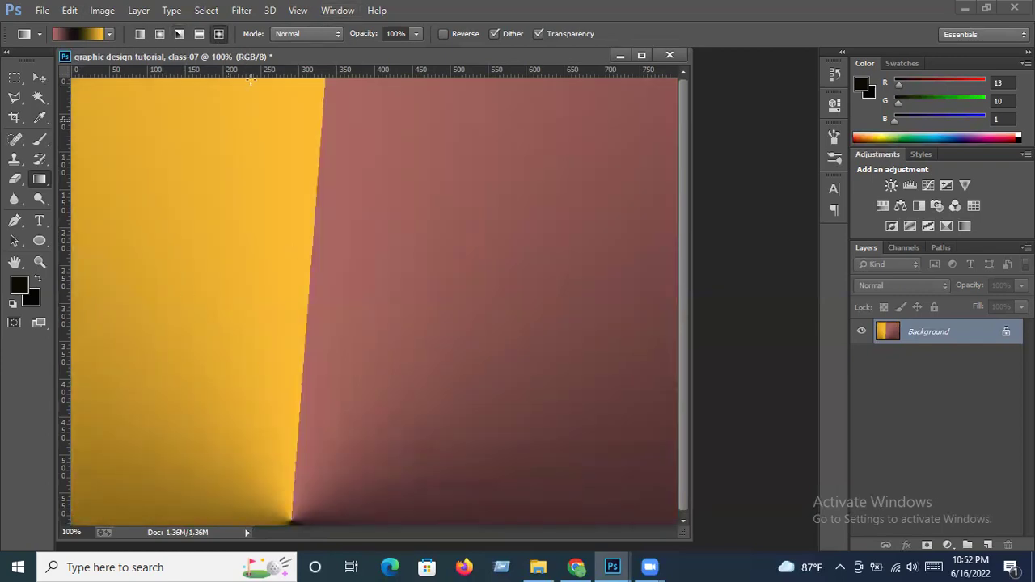
{"action": "mouse_move", "coordinate": [258, 84]}
{"action": "left_mouse_down"}
{"action": "mouse_move", "coordinate": [293, 405]}
{"action": "mouse_move", "coordinate": [353, 522]}
{"action": "left_mouse_up"}
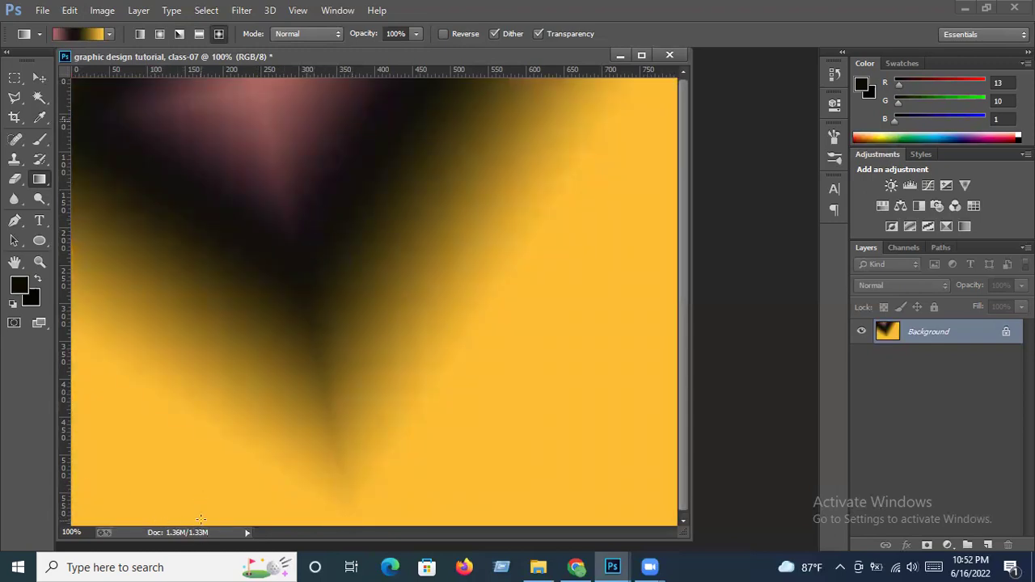
{"action": "left_click_drag", "start_coordinate": [200, 519], "coordinate": [279, 90]}
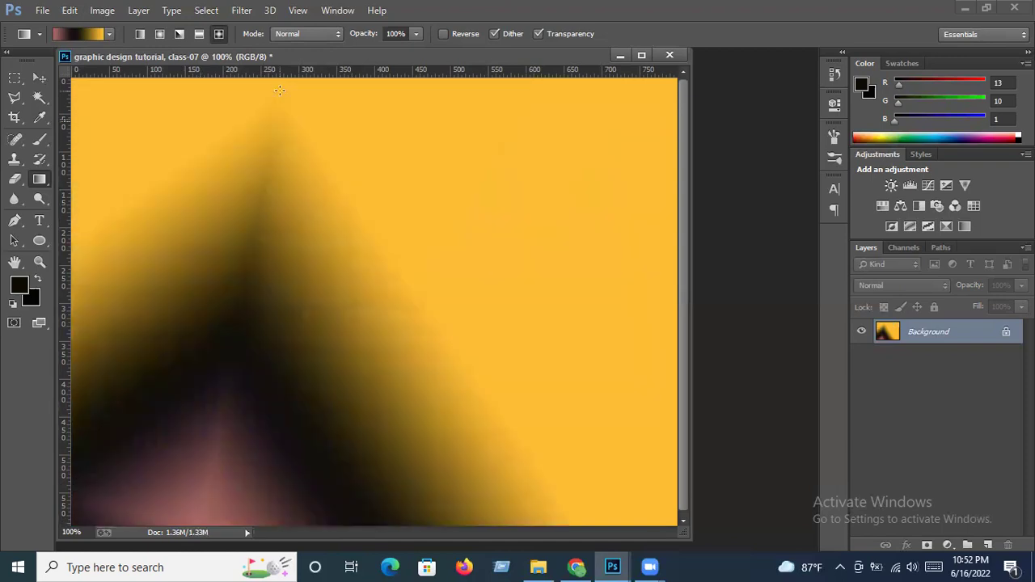
Step: Place a vertical guide mid-canvas, draw the diamond gradient centred on it, and close the document
{"action": "left_click_drag", "start_coordinate": [68, 307], "coordinate": [424, 301]}
{"action": "left_click_drag", "start_coordinate": [70, 300], "coordinate": [69, 307]}
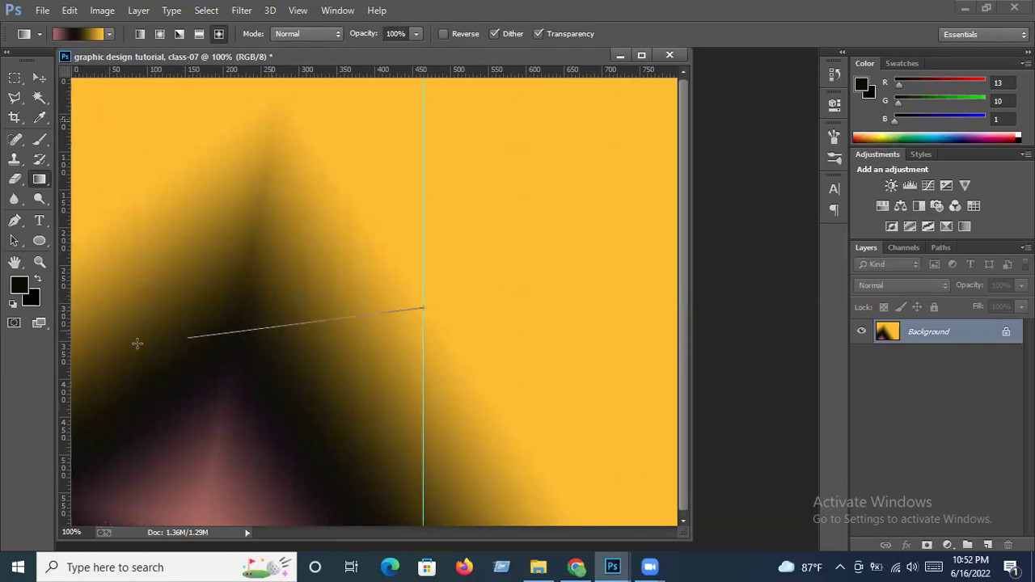
{"action": "left_click_drag", "start_coordinate": [423, 306], "coordinate": [142, 343]}
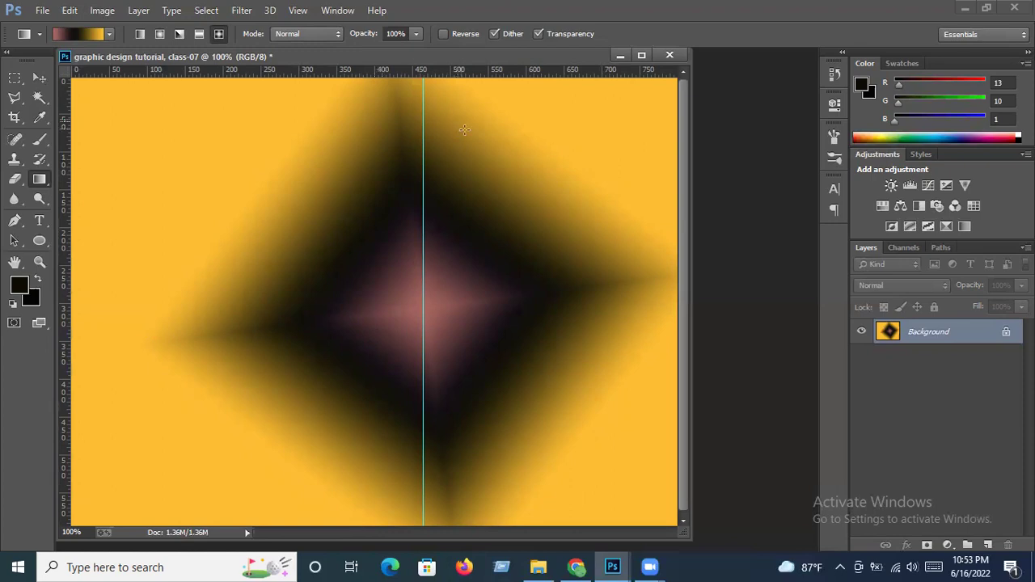
{"action": "left_click", "coordinate": [678, 54]}
Step: Discard the practice file and create a blank 11.111 × 8.25 inch, 72 ppi document
{"action": "key", "text": "Escape"}
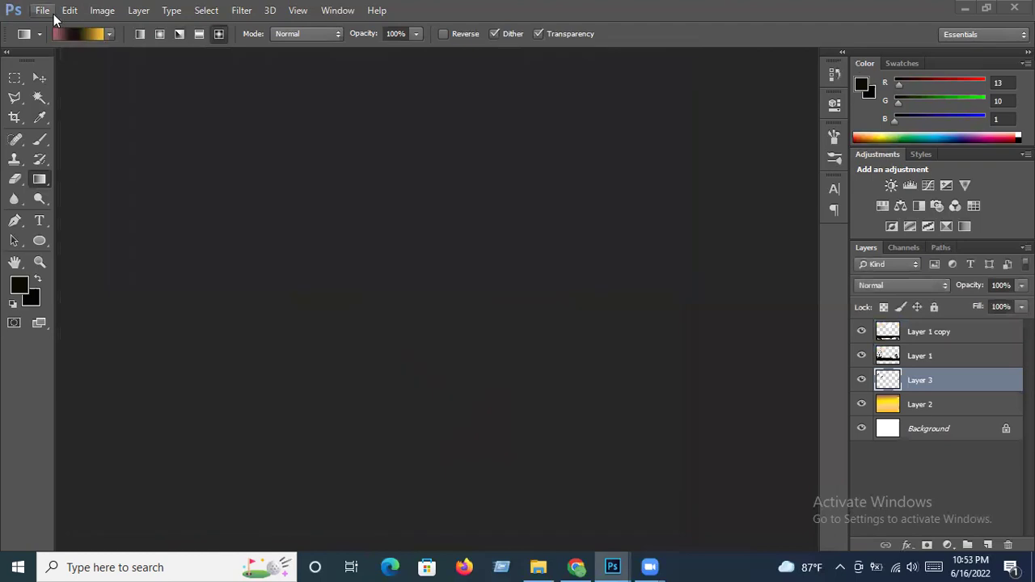
{"action": "left_click", "coordinate": [42, 10]}
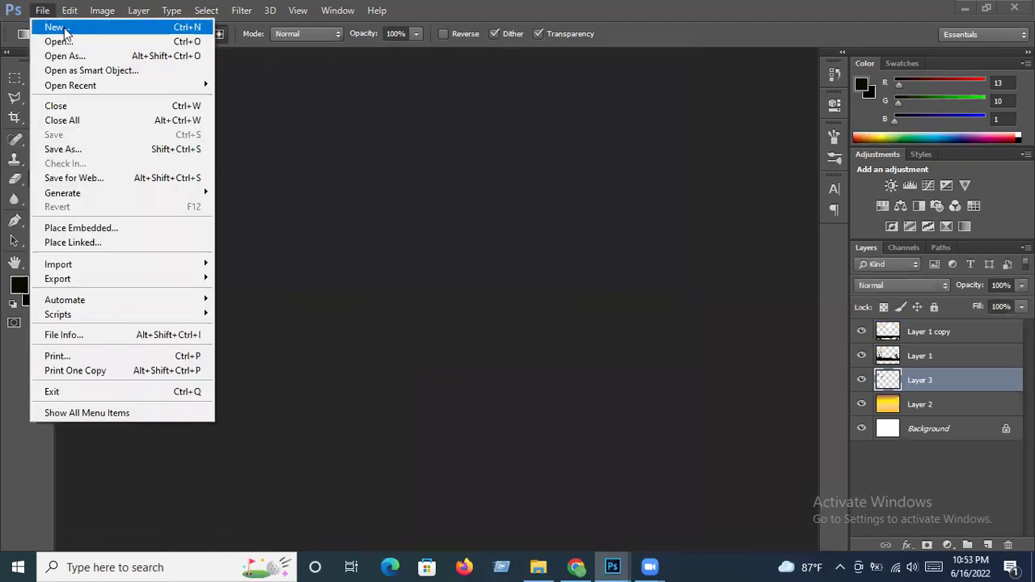
{"action": "left_click", "coordinate": [54, 27]}
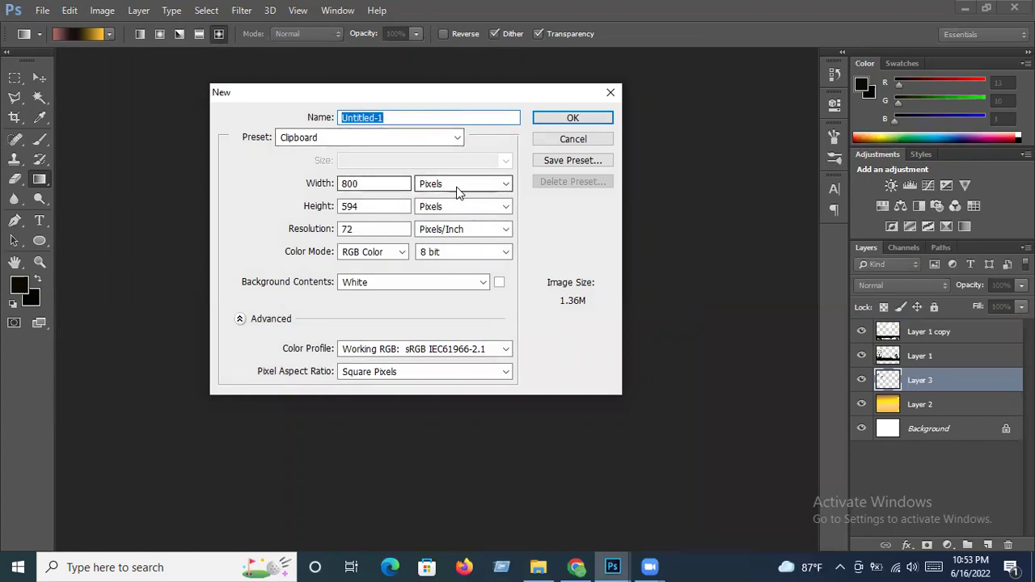
{"action": "left_click", "coordinate": [457, 188]}
{"action": "left_click", "coordinate": [453, 209]}
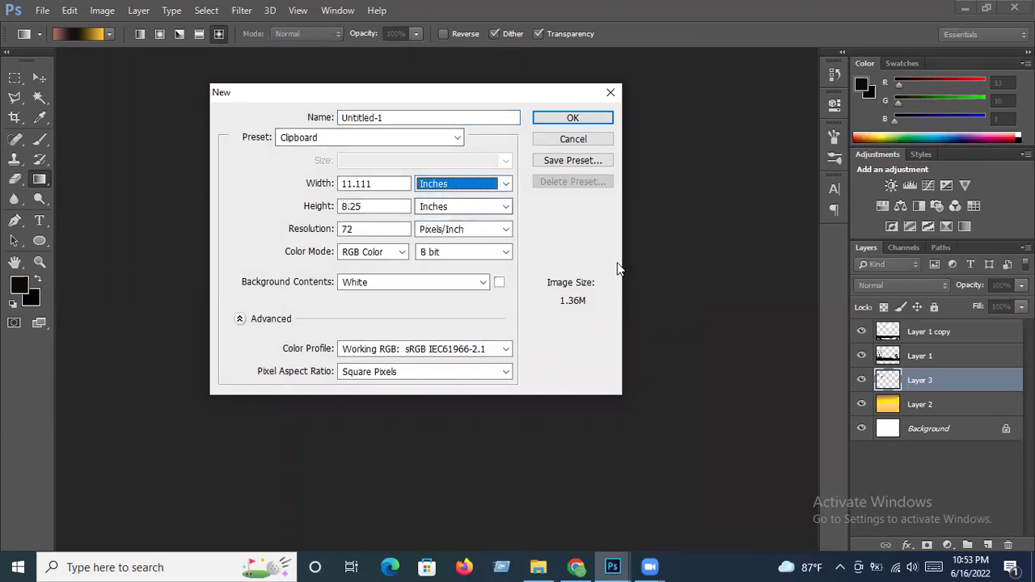
{"action": "left_click", "coordinate": [566, 119]}
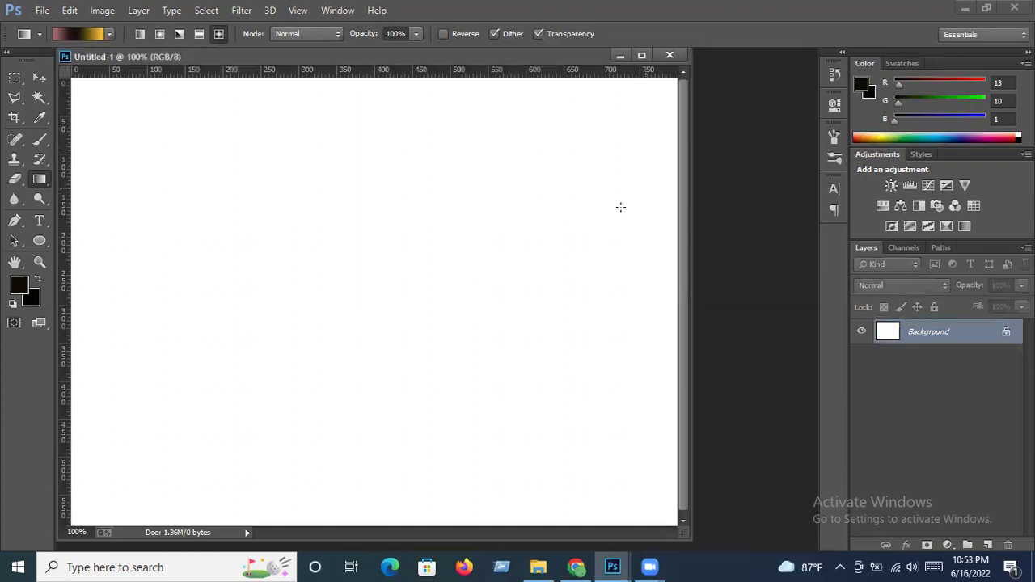
{"action": "left_click", "coordinate": [42, 9]}
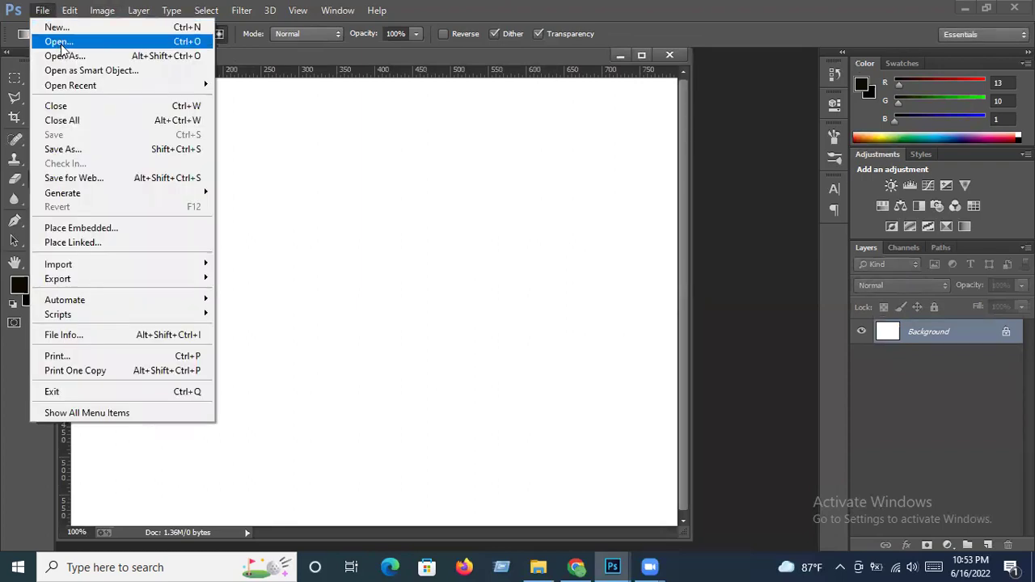
Step: Open maxresdefault.jpg from Downloads, then bring up the Custom gradient in the Gradient Editor
{"action": "left_click", "coordinate": [59, 42]}
{"action": "left_click", "coordinate": [315, 230]}
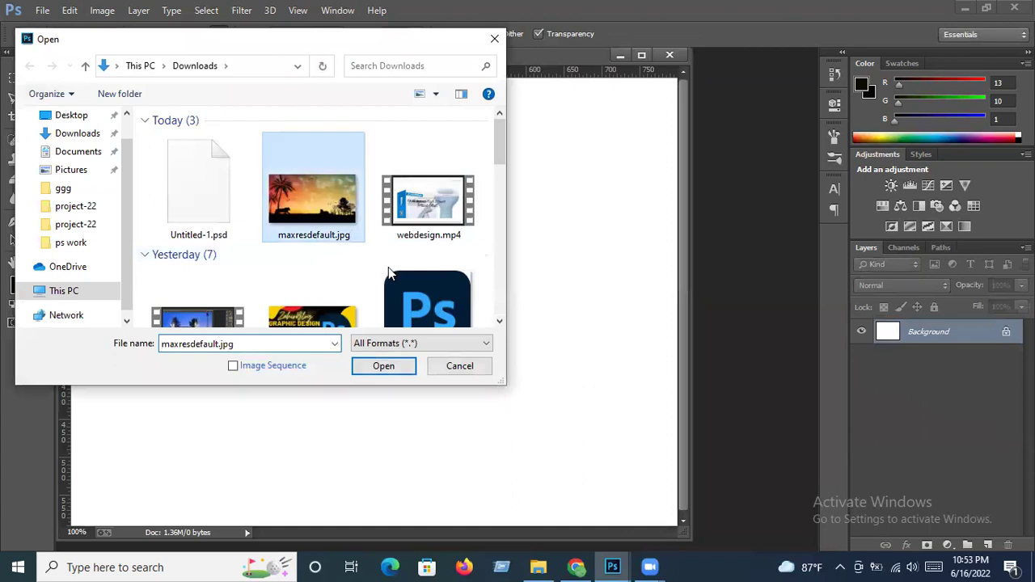
{"action": "left_click", "coordinate": [383, 369]}
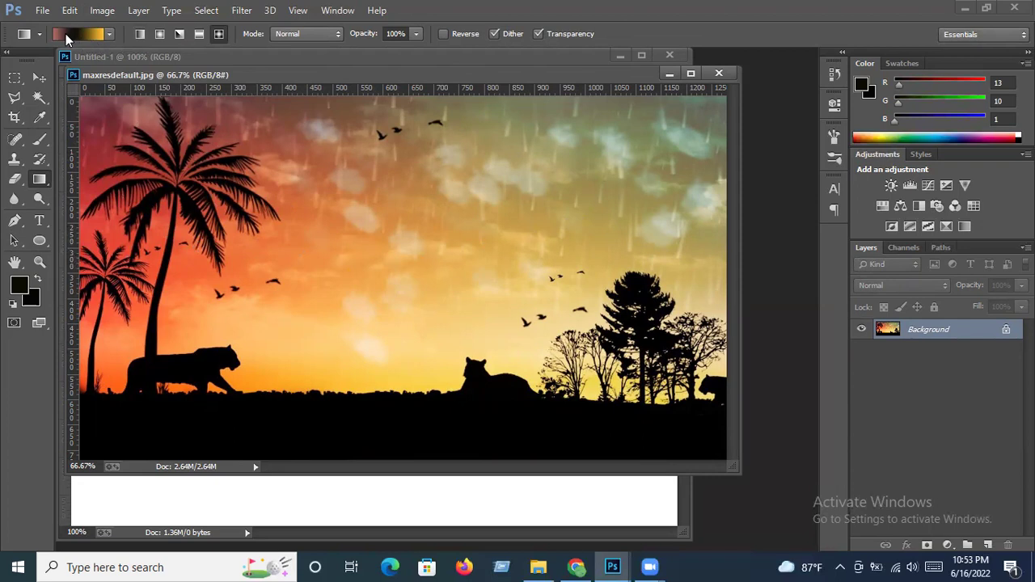
{"action": "left_click", "coordinate": [92, 34]}
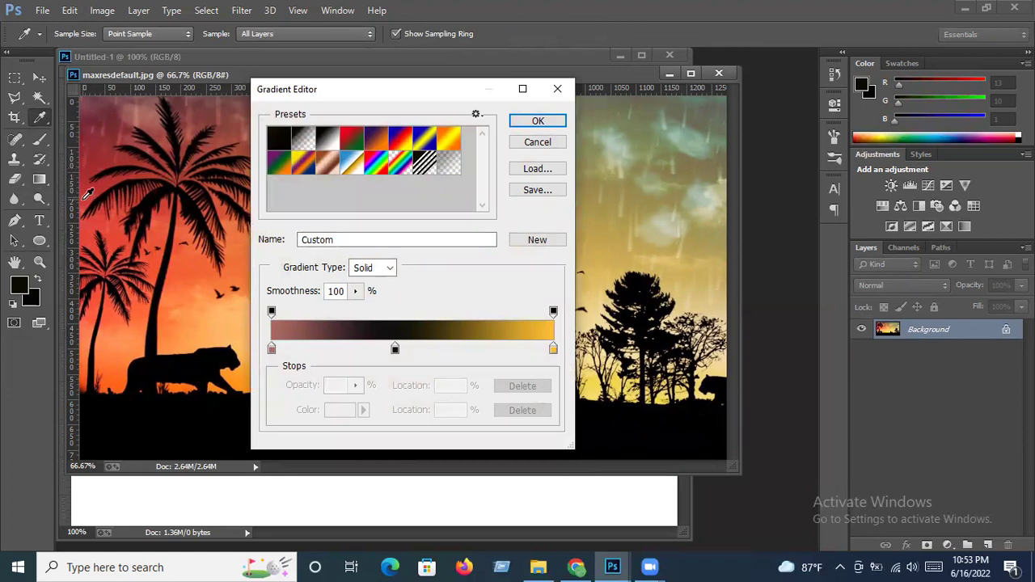
Step: Set the left gradient stop to a red sampled from the sunset sky
{"action": "double_click", "coordinate": [271, 349]}
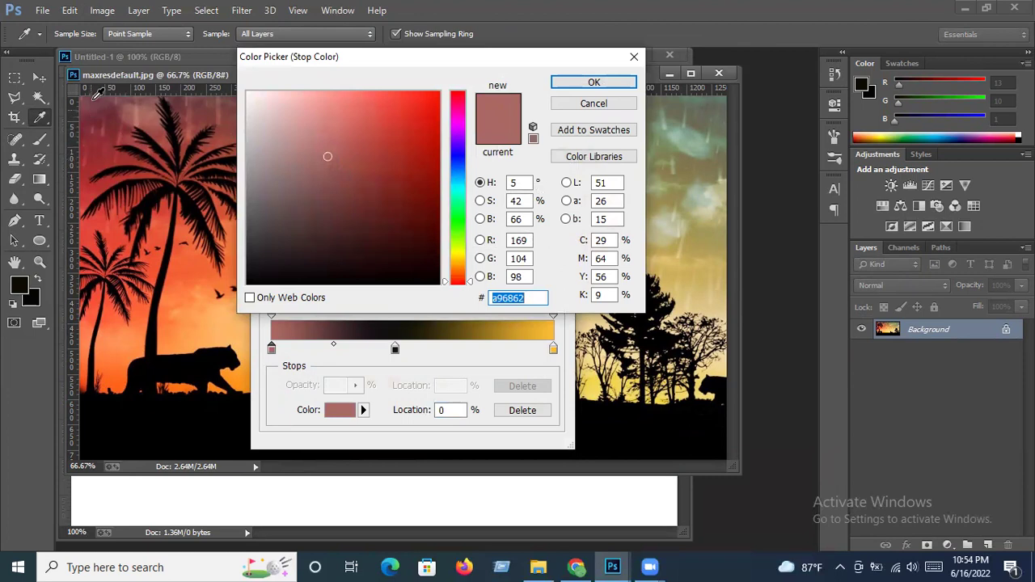
{"action": "left_click", "coordinate": [85, 191]}
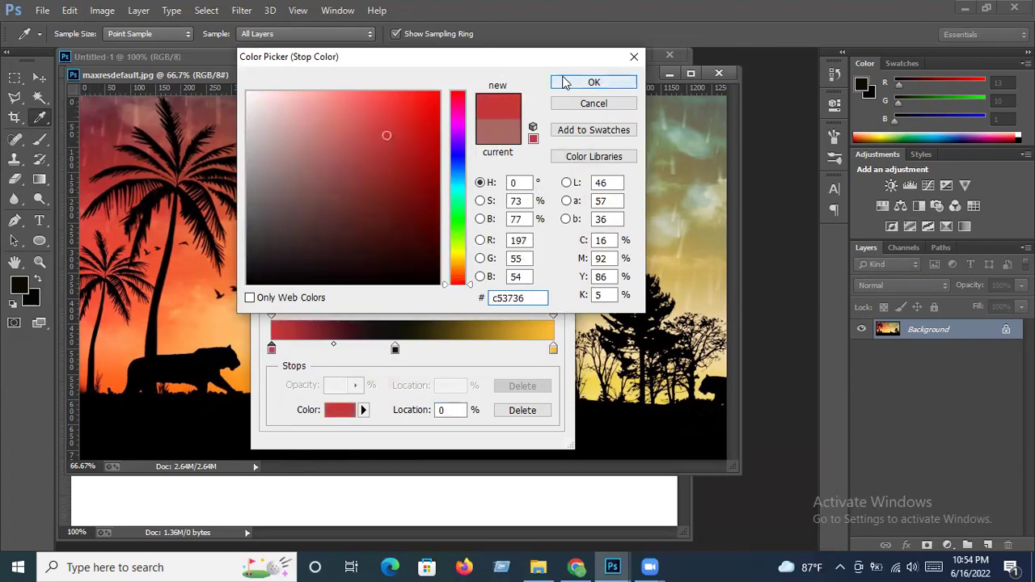
{"action": "left_click", "coordinate": [567, 83]}
{"action": "mouse_move", "coordinate": [395, 349]}
{"action": "left_mouse_down"}
{"action": "mouse_move", "coordinate": [331, 348]}
{"action": "mouse_move", "coordinate": [393, 348]}
{"action": "left_mouse_up"}
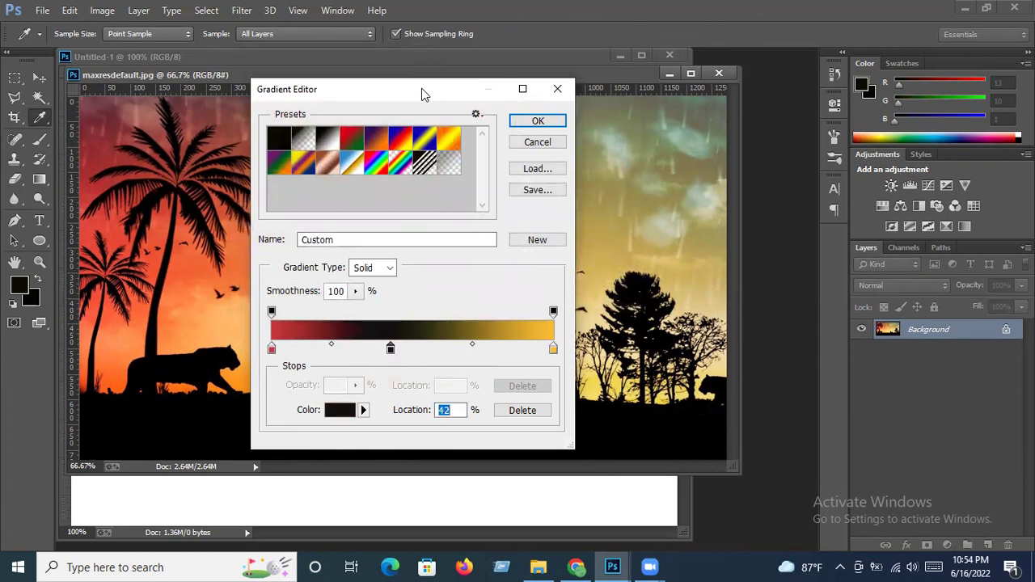
{"action": "left_click_drag", "start_coordinate": [422, 88], "coordinate": [534, 94]}
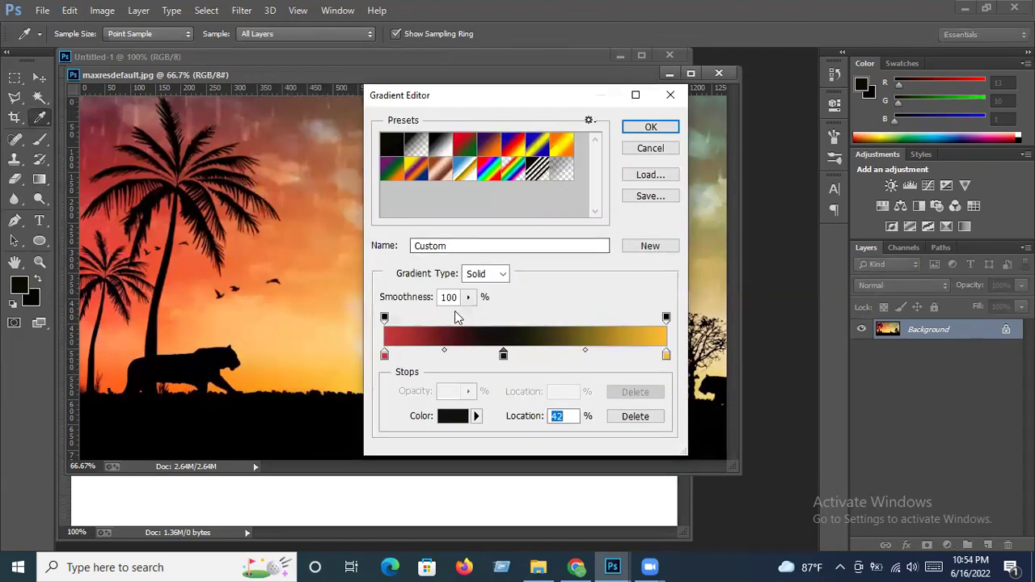
Step: Set the middle gradient stop to an orange sampled from the sunset sky
{"action": "double_click", "coordinate": [504, 356]}
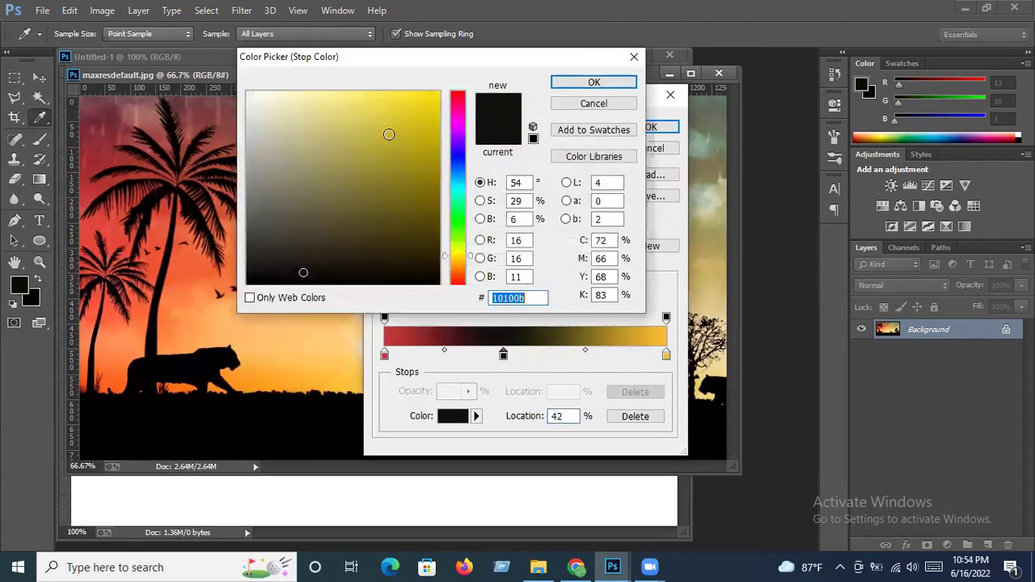
{"action": "left_click_drag", "start_coordinate": [406, 58], "coordinate": [611, 43]}
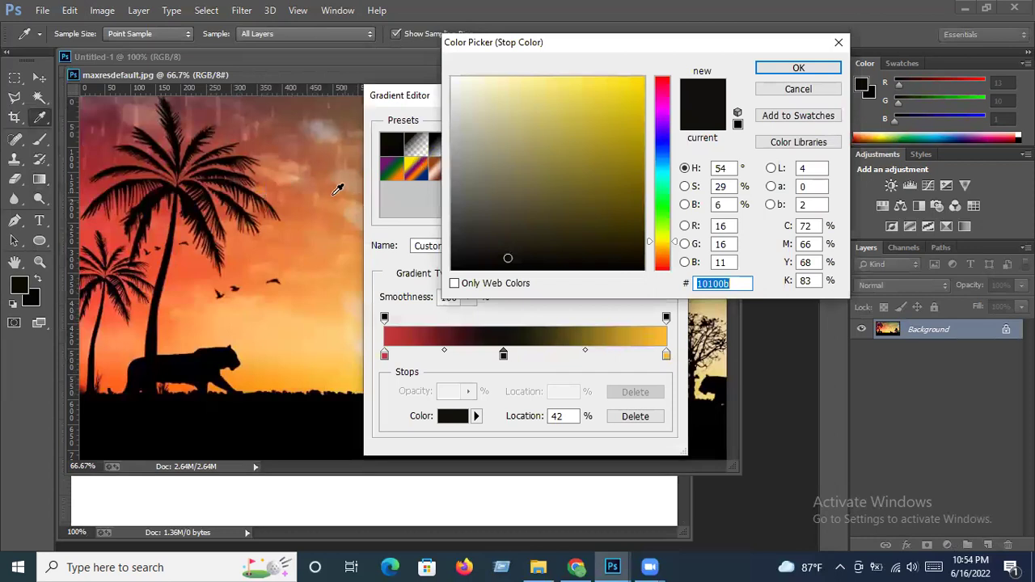
{"action": "left_click", "coordinate": [320, 186]}
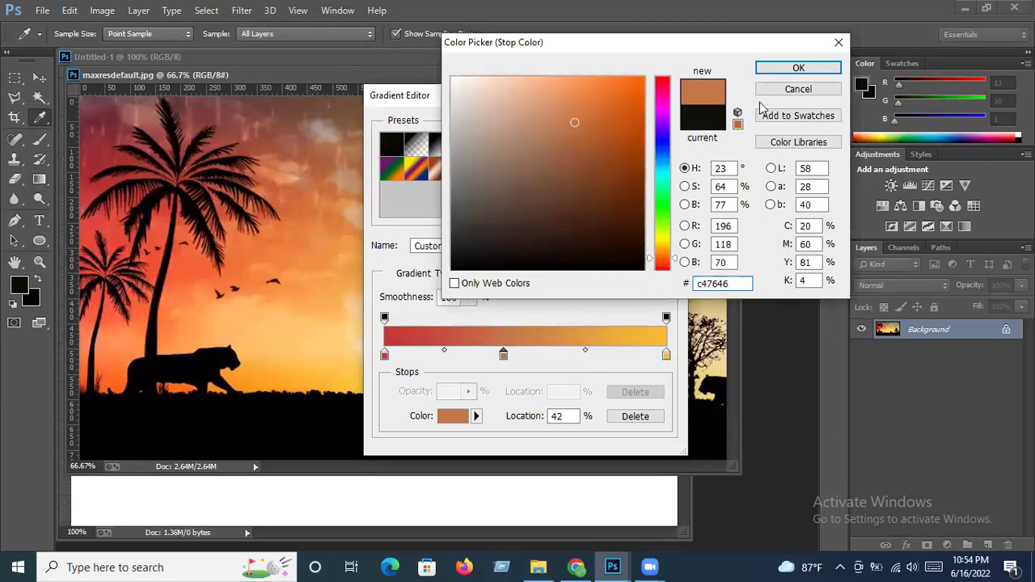
{"action": "left_click", "coordinate": [796, 68]}
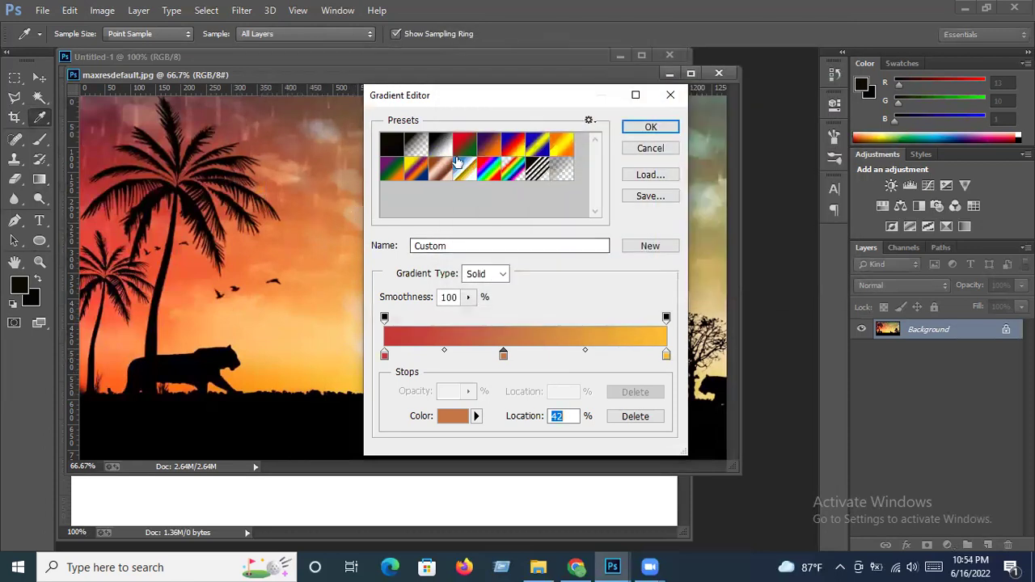
Step: Set the right gradient stop to olive gold 998f54 sampled from the sky
{"action": "left_click_drag", "start_coordinate": [527, 107], "coordinate": [375, 255]}
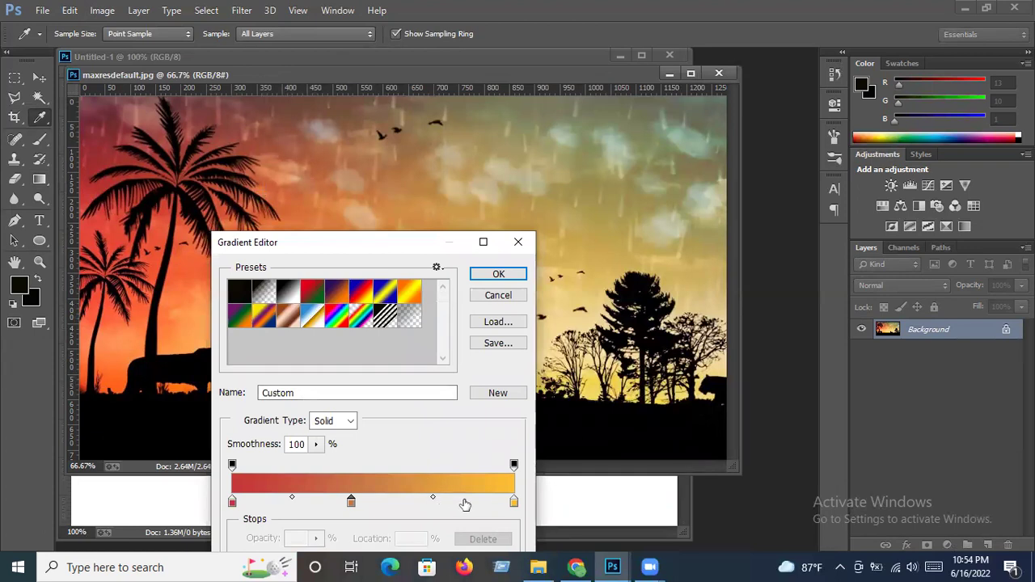
{"action": "double_click", "coordinate": [514, 503]}
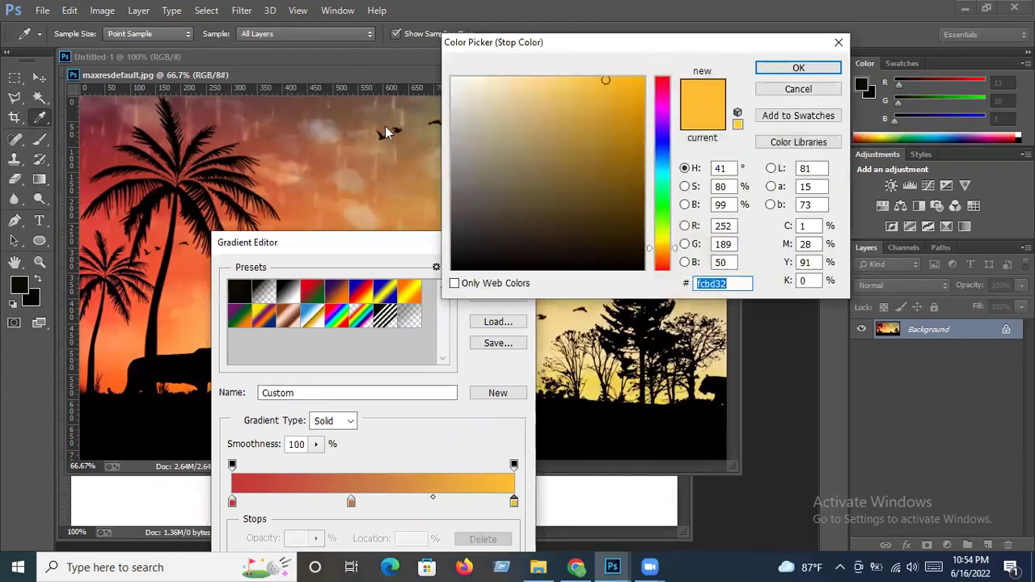
{"action": "left_click_drag", "start_coordinate": [518, 42], "coordinate": [89, 109]}
{"action": "left_click", "coordinate": [651, 176]}
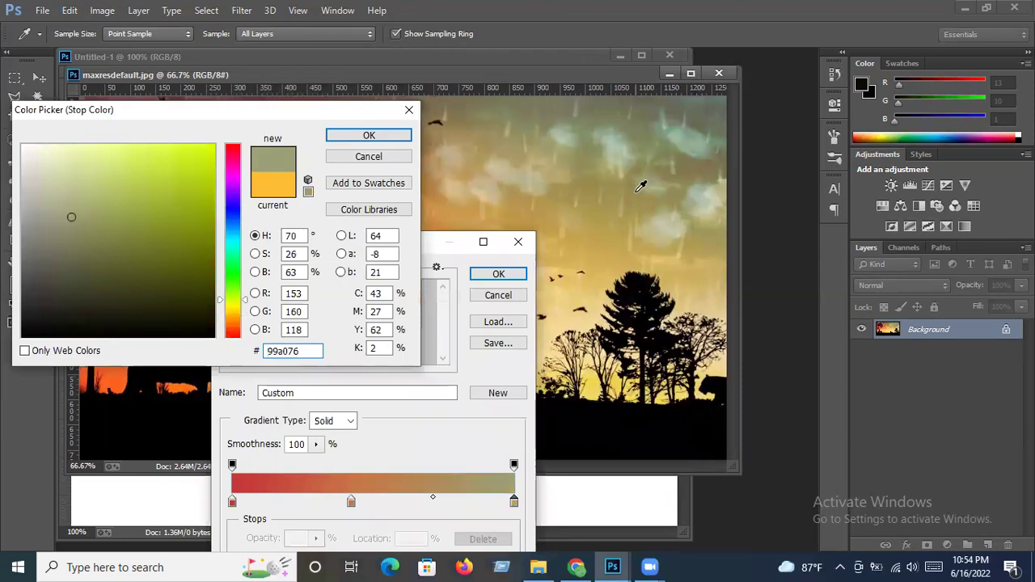
{"action": "left_click", "coordinate": [638, 190]}
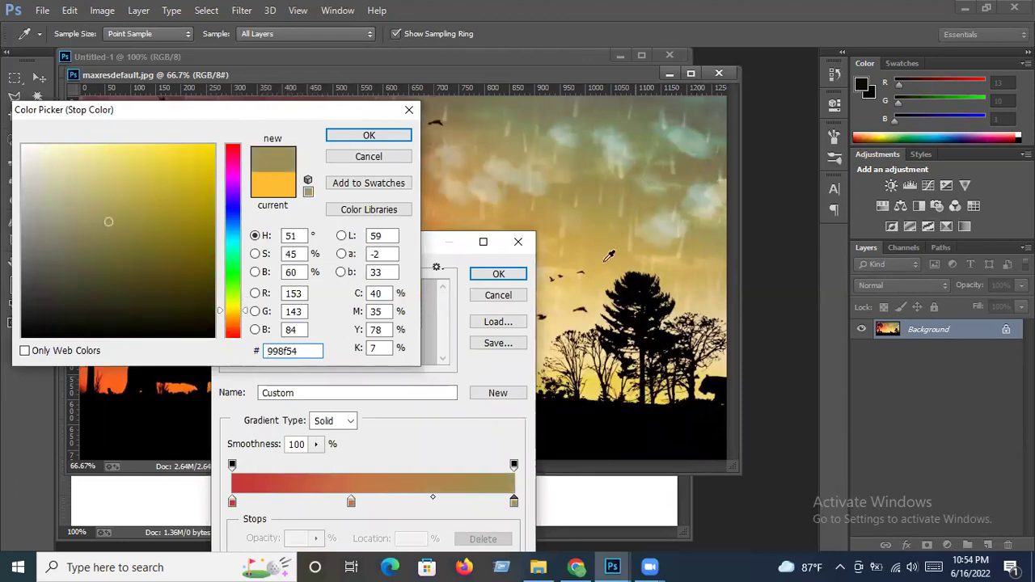
{"action": "left_click", "coordinate": [366, 136]}
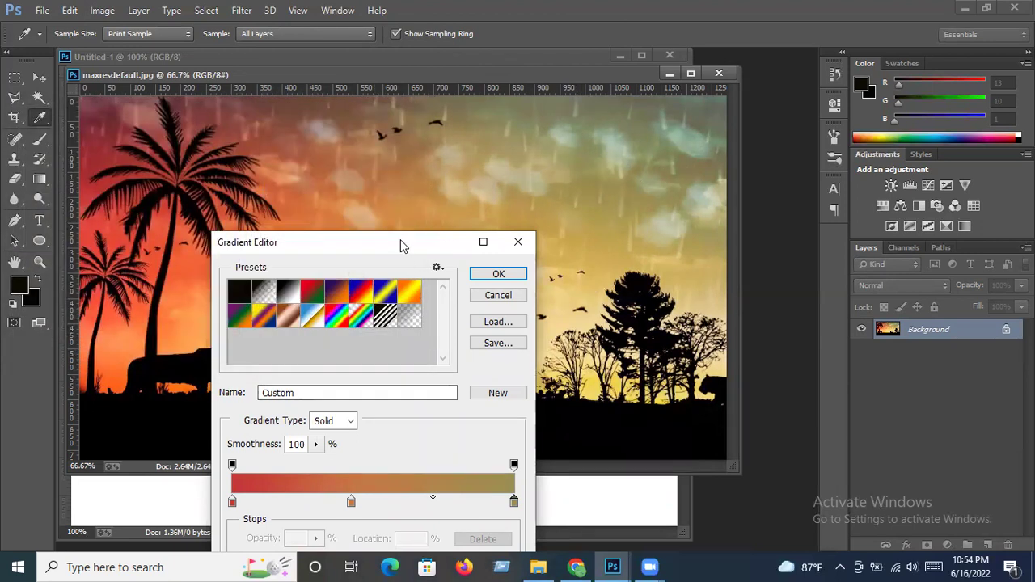
Step: Move the middle stop to 47% and accept the gradient
{"action": "left_click_drag", "start_coordinate": [407, 242], "coordinate": [549, 192]}
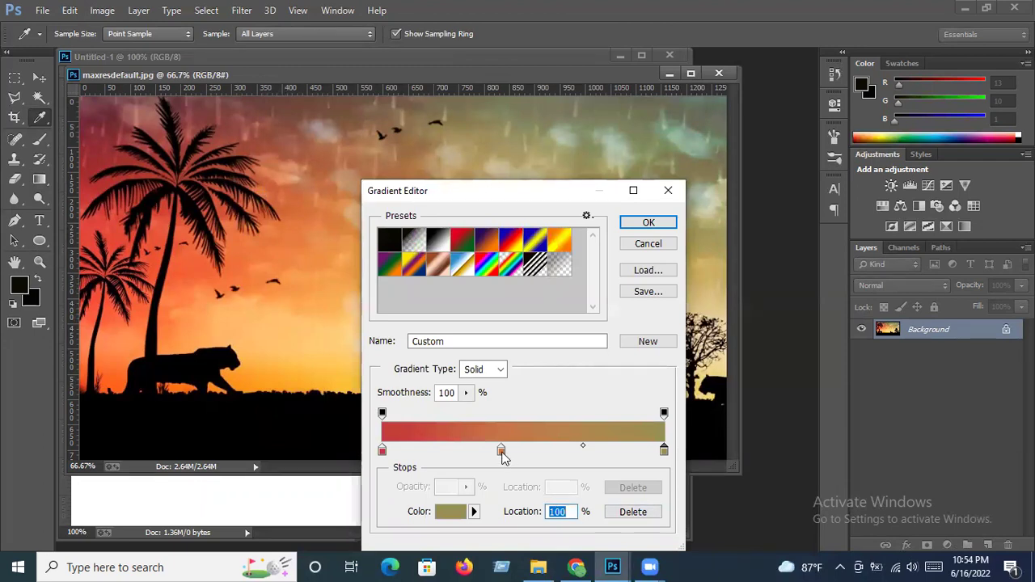
{"action": "left_click_drag", "start_coordinate": [502, 451], "coordinate": [515, 453]}
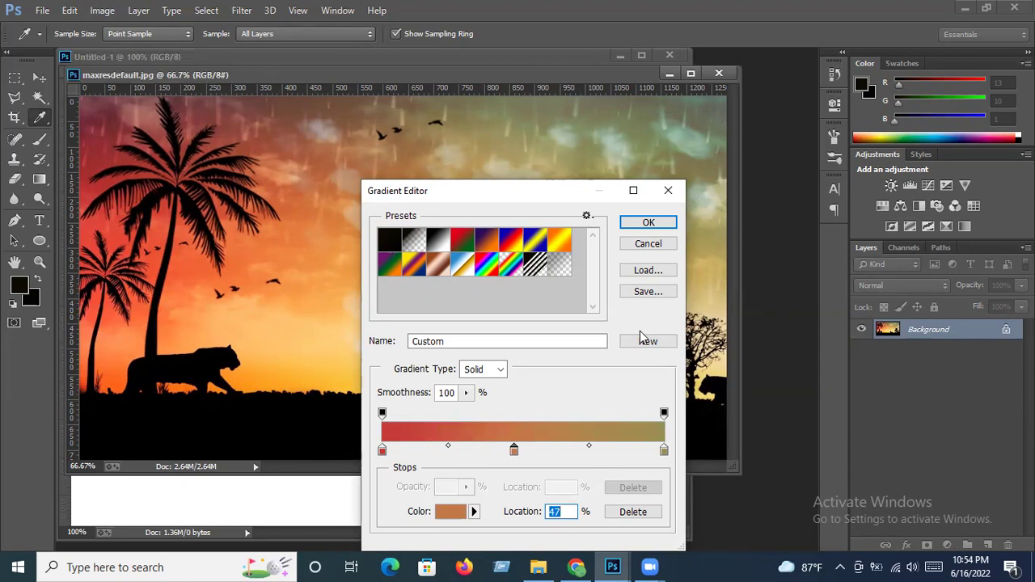
{"action": "left_click", "coordinate": [651, 224]}
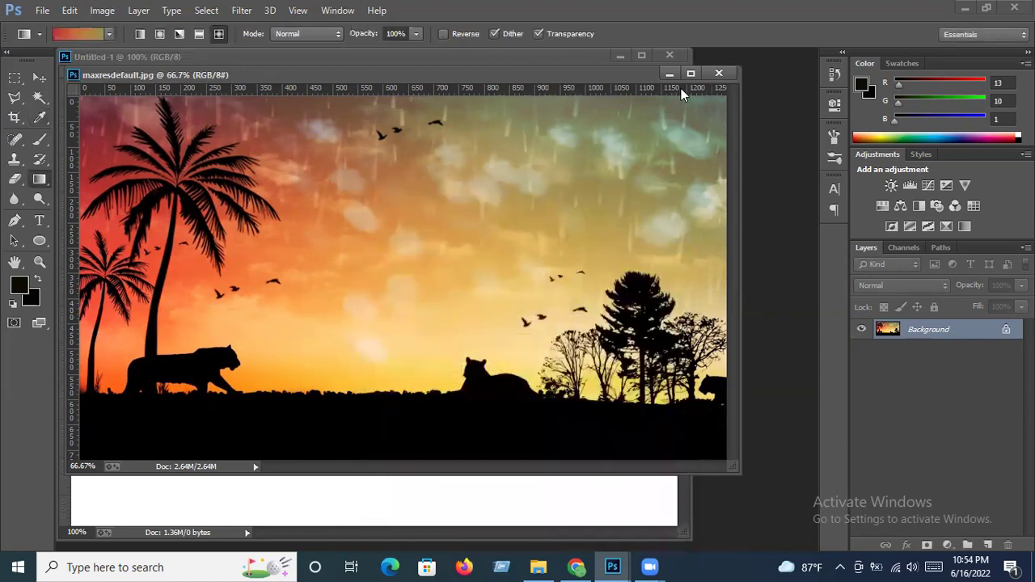
Step: Add Layer 1 to Untitled-1 and fill it with a left-to-right red-to-olive gradient
{"action": "left_click", "coordinate": [670, 74]}
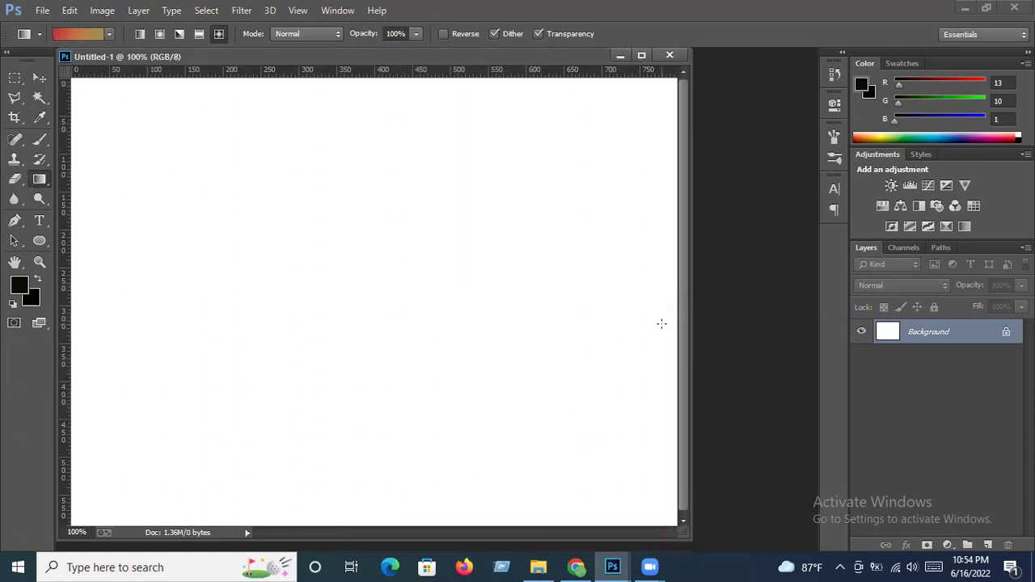
{"action": "key", "text": "ctrl+shift+alt+n"}
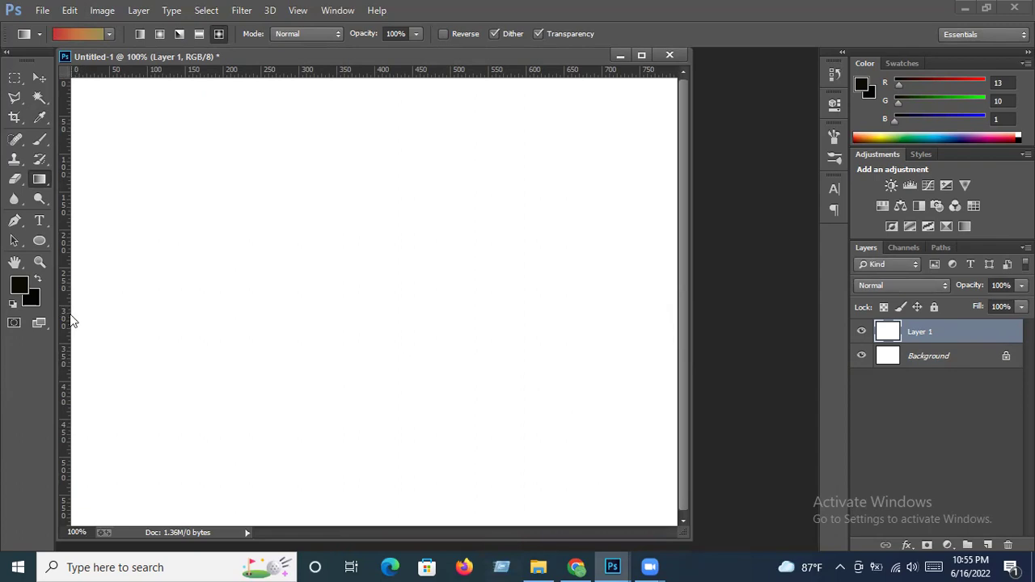
{"action": "left_click_drag", "start_coordinate": [247, 300], "coordinate": [682, 323]}
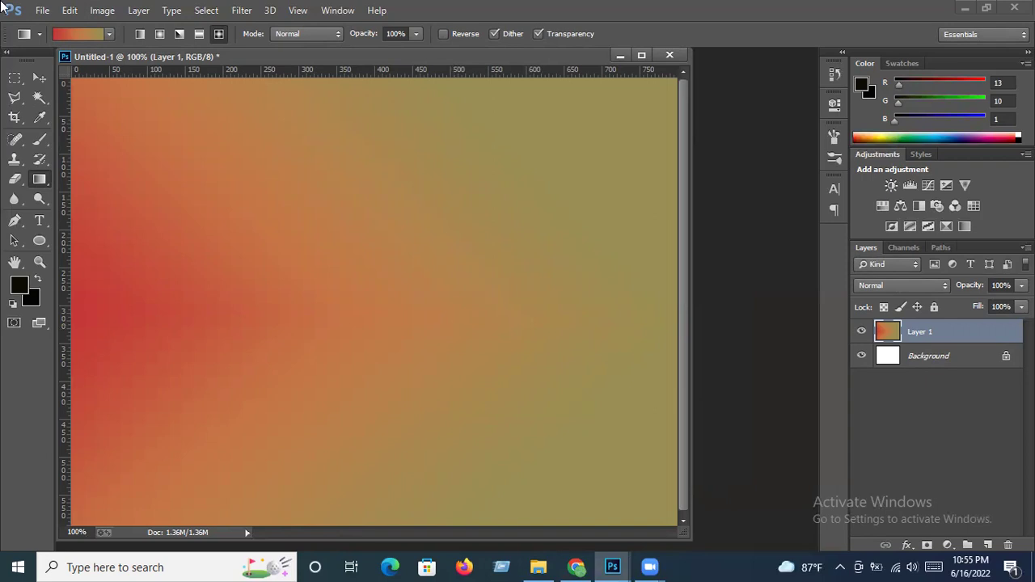
{"action": "left_click", "coordinate": [42, 11]}
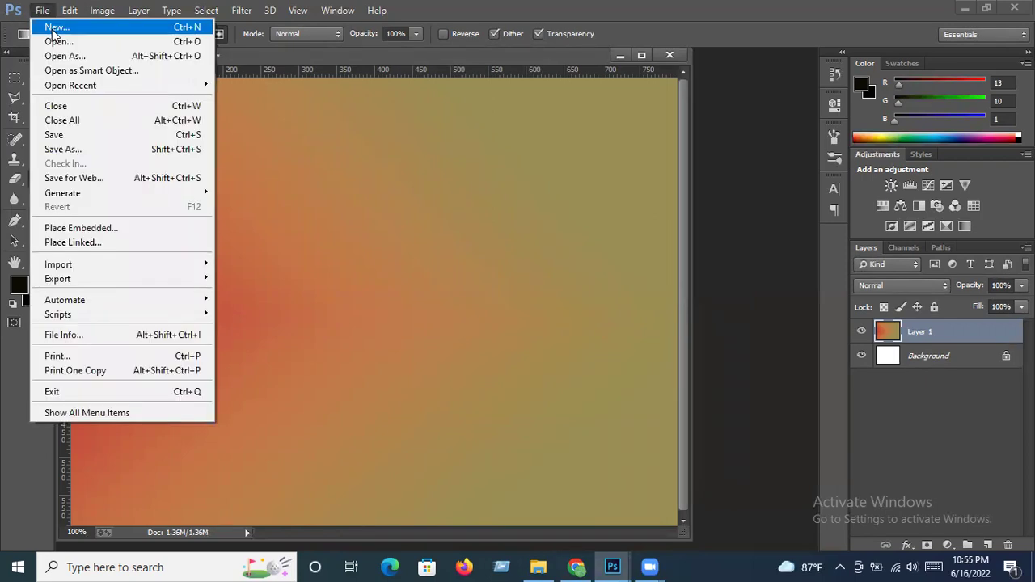
Step: Reopen maxresdefault.jpg from Downloads and reposition its document window
{"action": "left_click", "coordinate": [56, 41]}
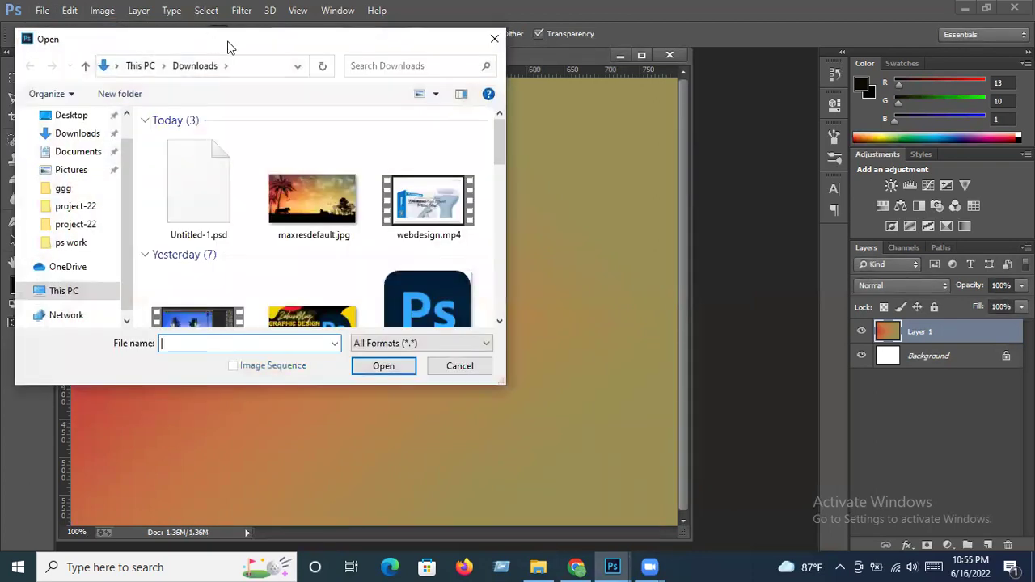
{"action": "left_click_drag", "start_coordinate": [228, 48], "coordinate": [450, 67]}
{"action": "left_click", "coordinate": [542, 236]}
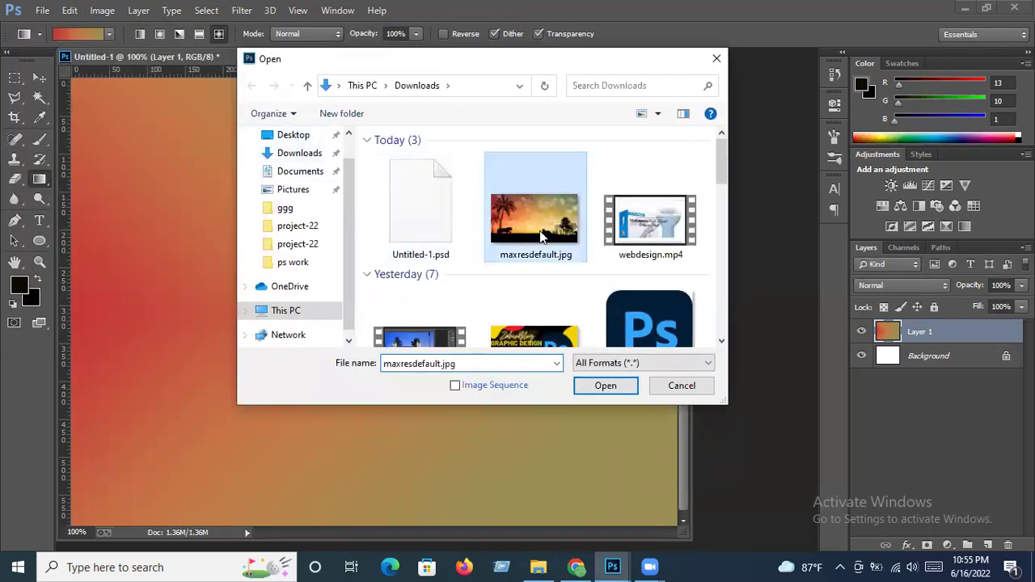
{"action": "left_click", "coordinate": [606, 386]}
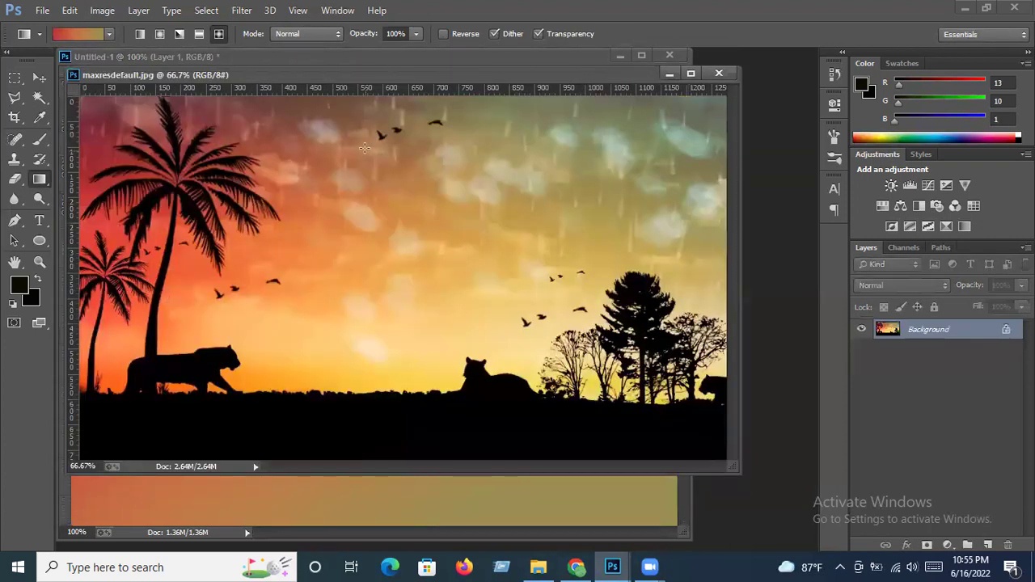
{"action": "left_click_drag", "start_coordinate": [362, 77], "coordinate": [402, 87]}
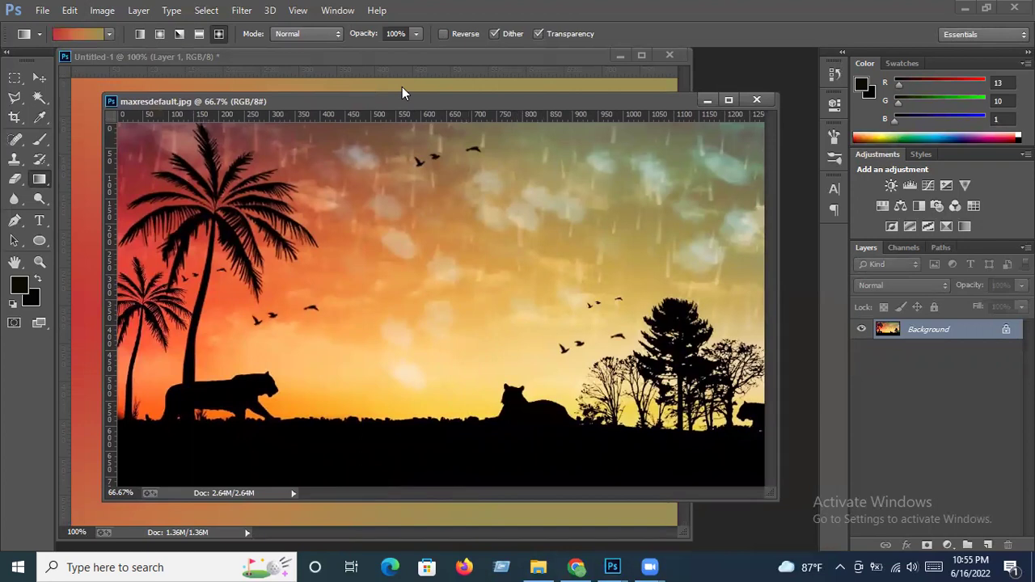
Step: Test Magic Wand selections on the sky, then deselect them
{"action": "left_click", "coordinate": [39, 97]}
{"action": "left_click", "coordinate": [79, 111]}
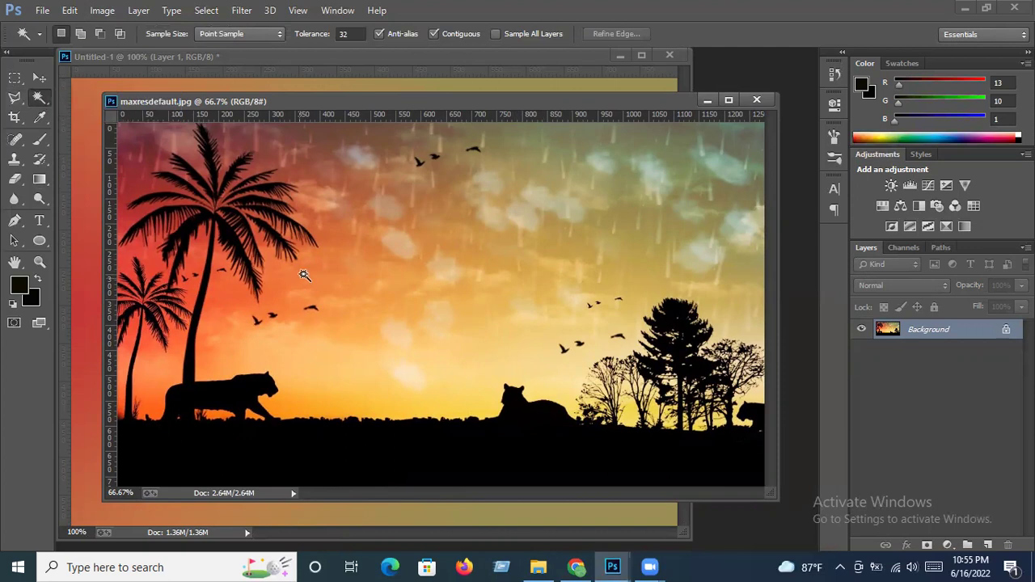
{"action": "left_click", "coordinate": [409, 377]}
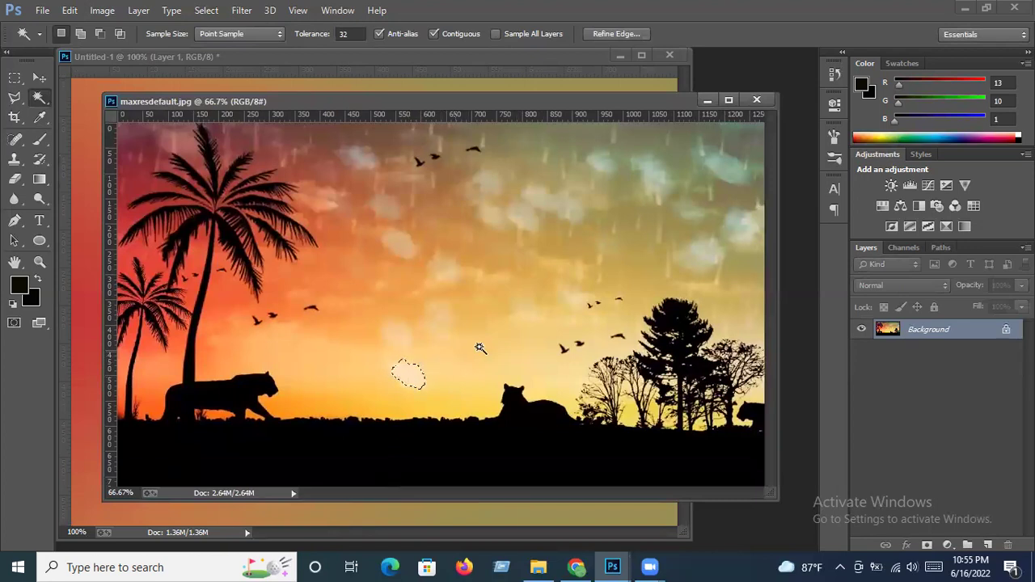
{"action": "left_click", "coordinate": [564, 353]}
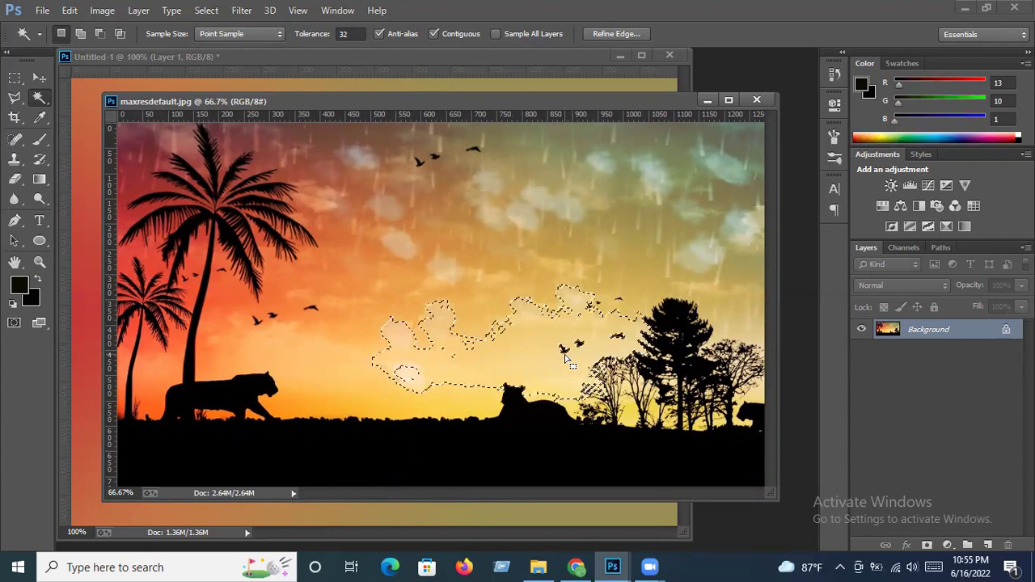
{"action": "left_click", "coordinate": [195, 14]}
{"action": "left_click", "coordinate": [220, 37]}
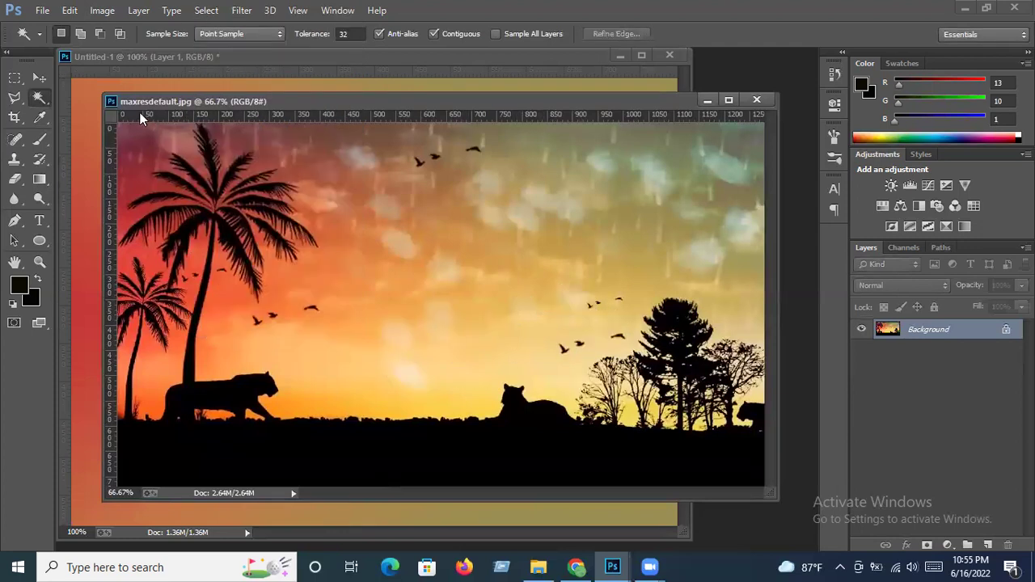
Step: Select the black silhouettes and ground with the Magic Wand
{"action": "right_click", "coordinate": [40, 99]}
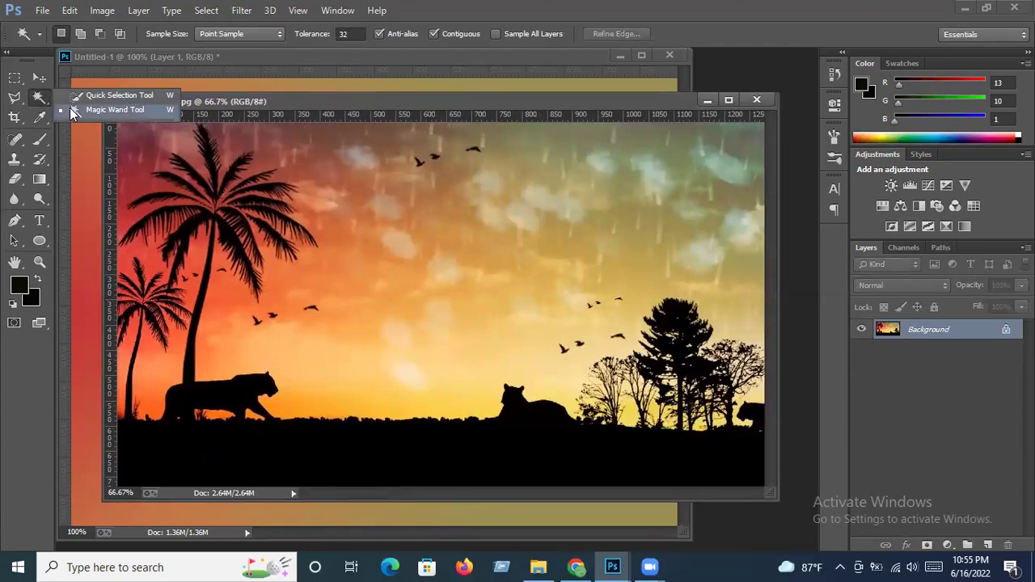
{"action": "left_click", "coordinate": [97, 109]}
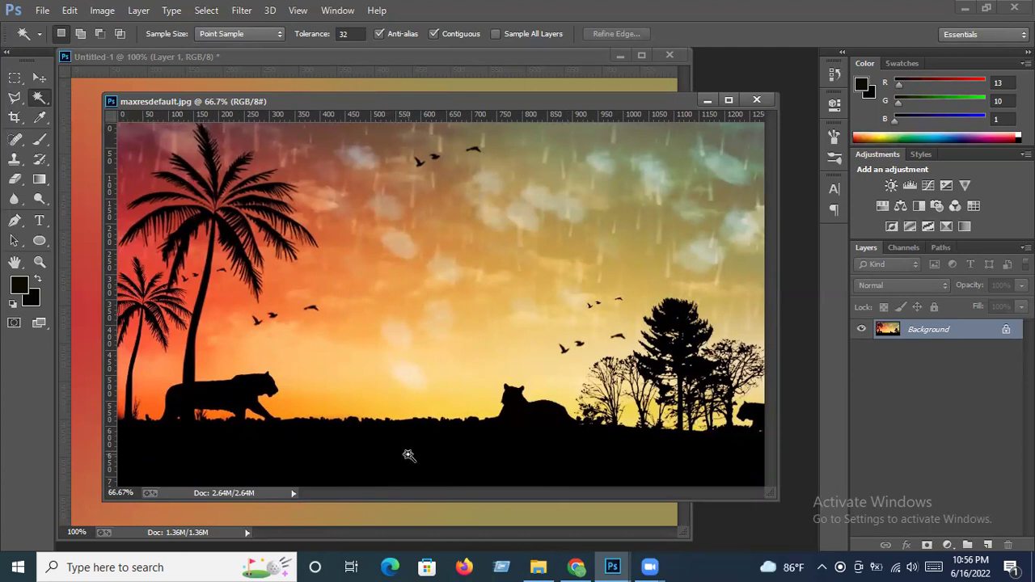
{"action": "left_click", "coordinate": [409, 458]}
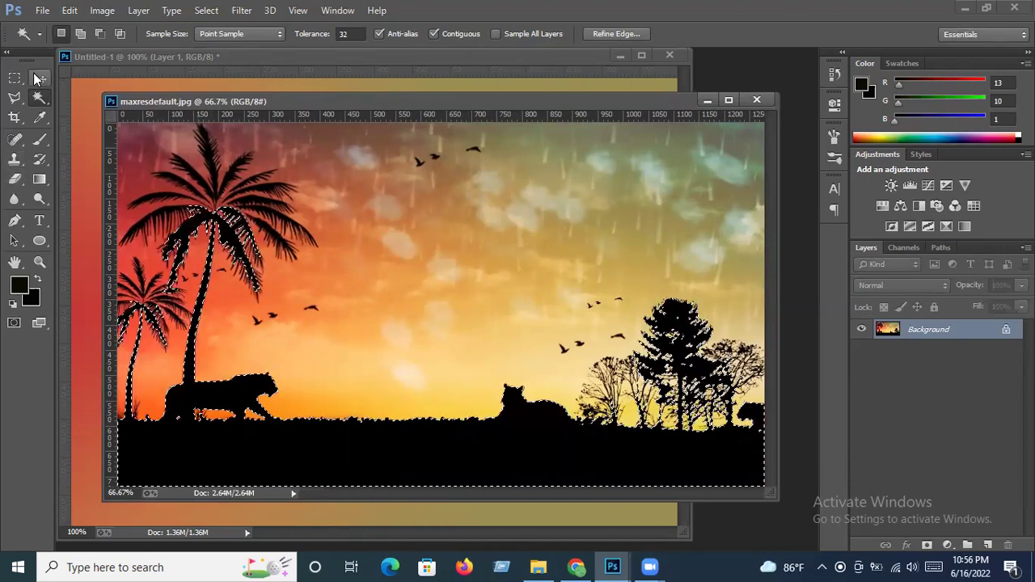
Step: Drag the selected silhouettes and ground upward, exposing a strip of sunset below
{"action": "key", "text": "v"}
{"action": "mouse_move", "coordinate": [391, 444]}
{"action": "left_mouse_down"}
{"action": "mouse_move", "coordinate": [509, 373]}
{"action": "mouse_move", "coordinate": [411, 397]}
{"action": "mouse_move", "coordinate": [393, 428]}
{"action": "left_mouse_up"}
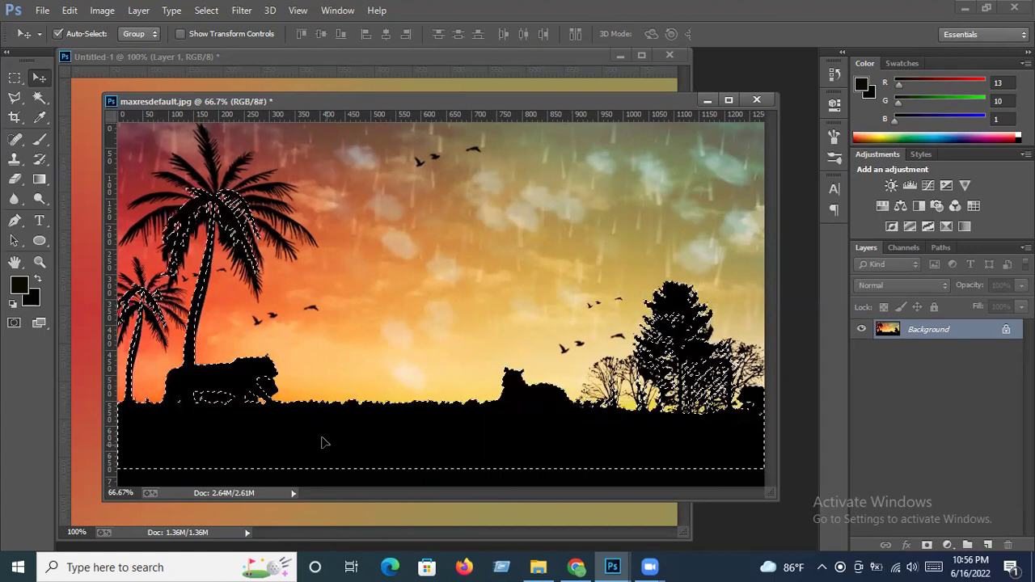
{"action": "left_click_drag", "start_coordinate": [321, 443], "coordinate": [329, 448]}
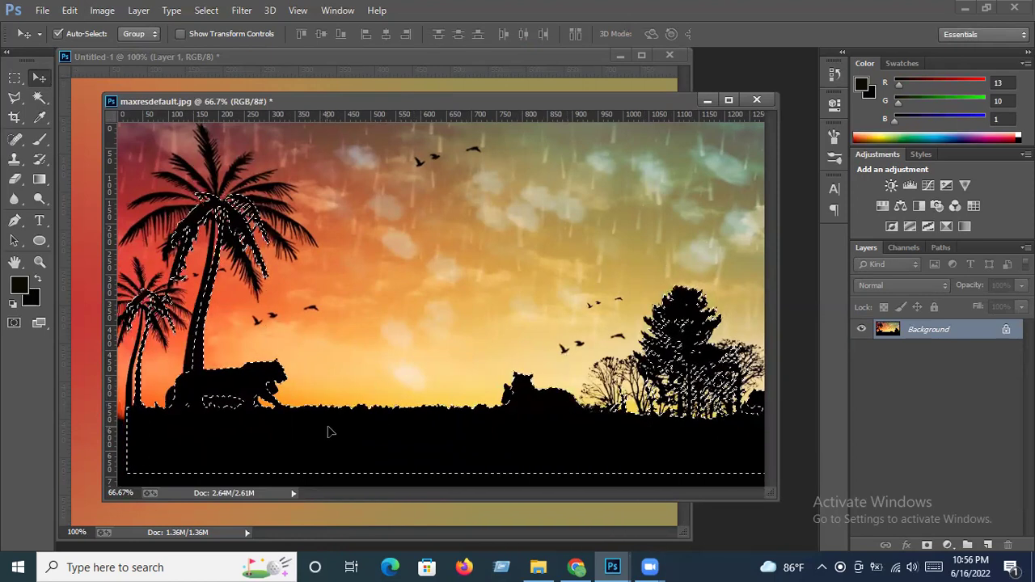
{"action": "left_click_drag", "start_coordinate": [407, 446], "coordinate": [402, 400]}
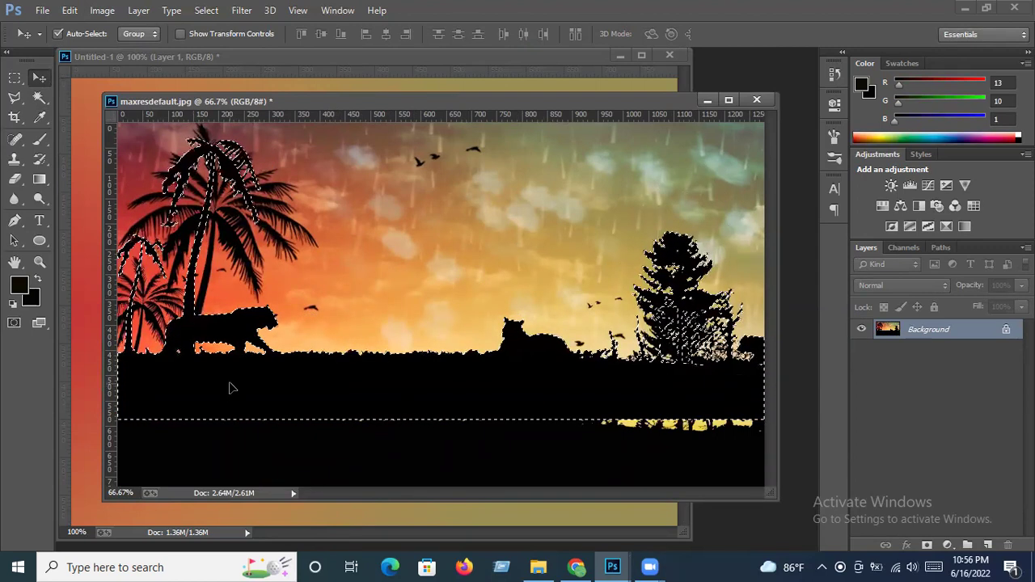
Step: Define the silhouette selection as brush preset 'Sampled Brush 33'
{"action": "left_click", "coordinate": [68, 11]}
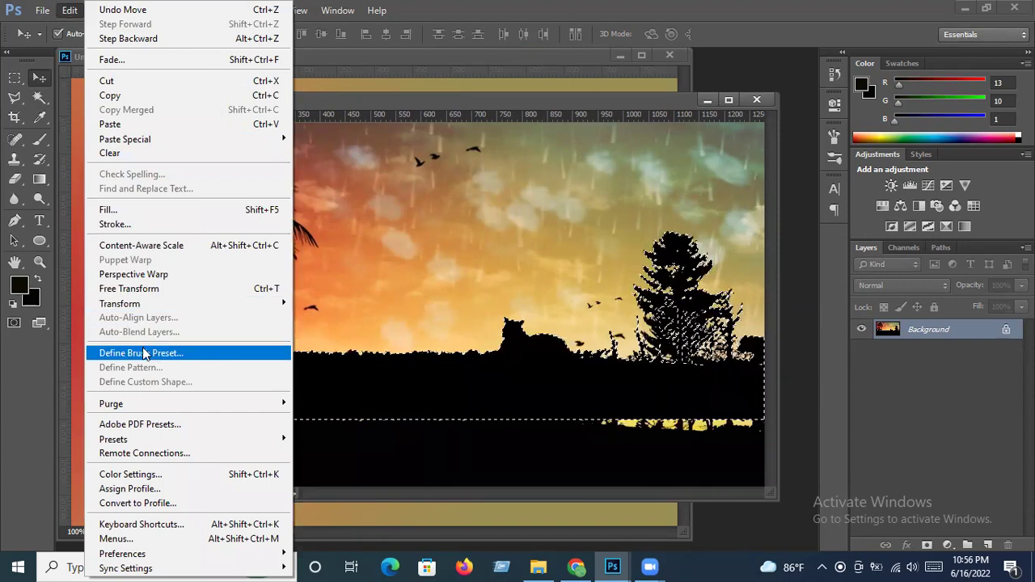
{"action": "left_click", "coordinate": [146, 353]}
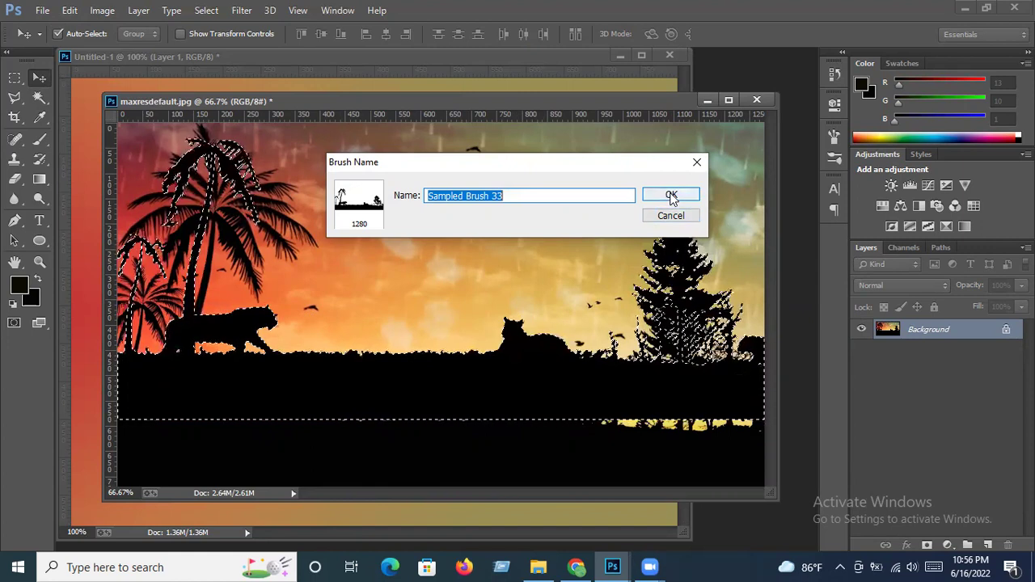
{"action": "left_click", "coordinate": [697, 162]}
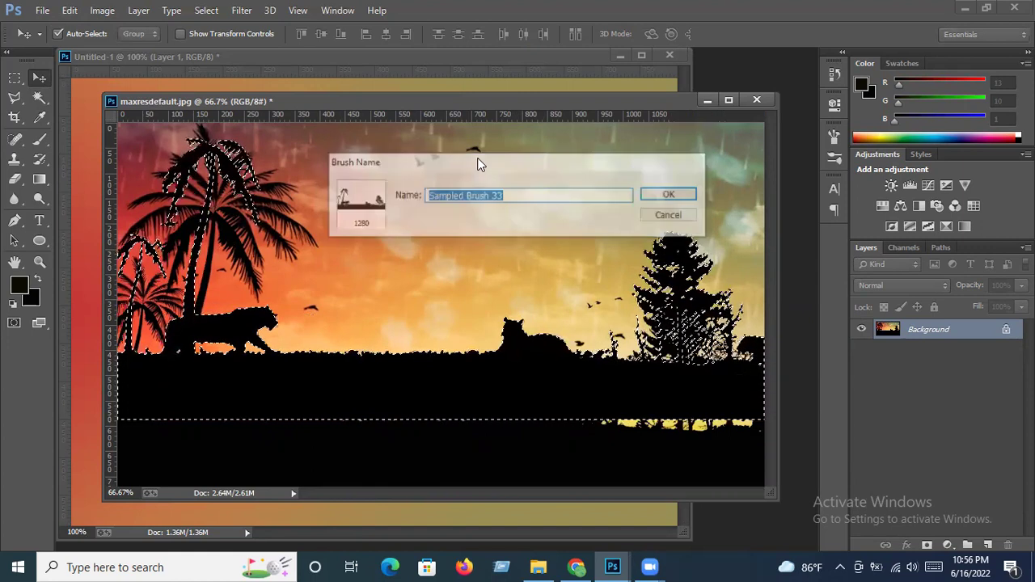
Step: Select the Brush Tool and add Layer 2 above Layer 1 in Untitled-1
{"action": "left_click", "coordinate": [41, 139]}
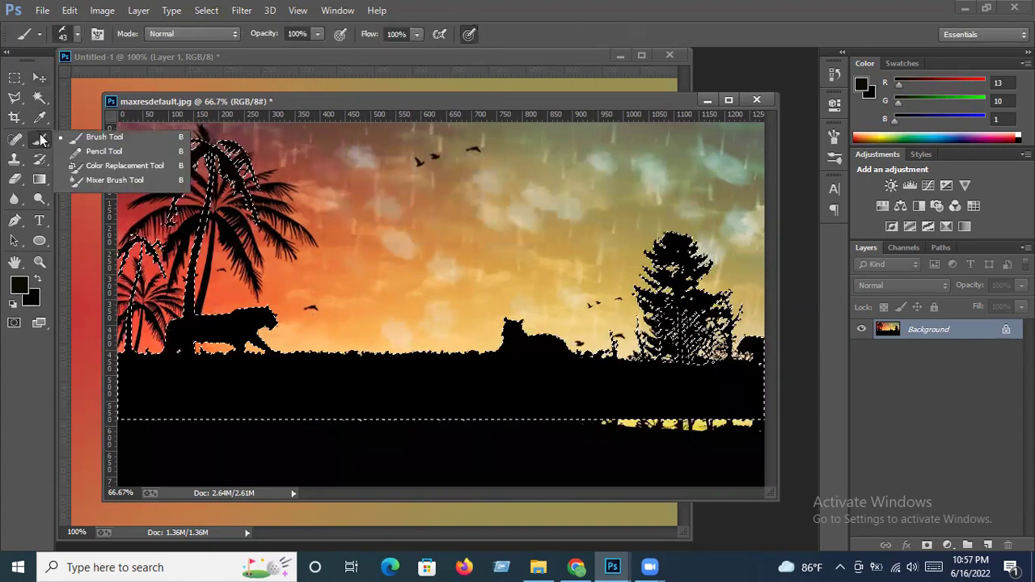
{"action": "left_click", "coordinate": [93, 137]}
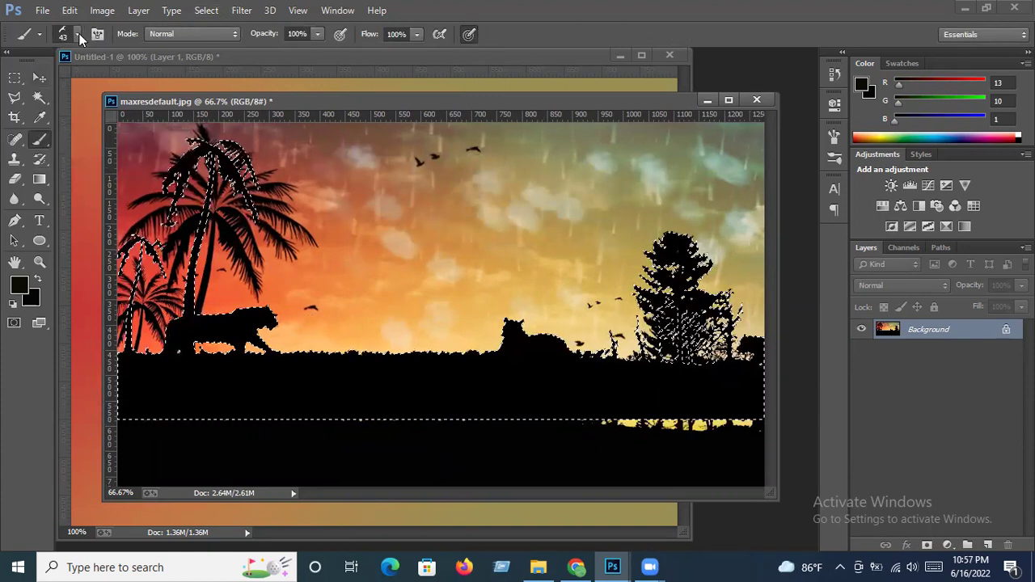
{"action": "left_click", "coordinate": [79, 36]}
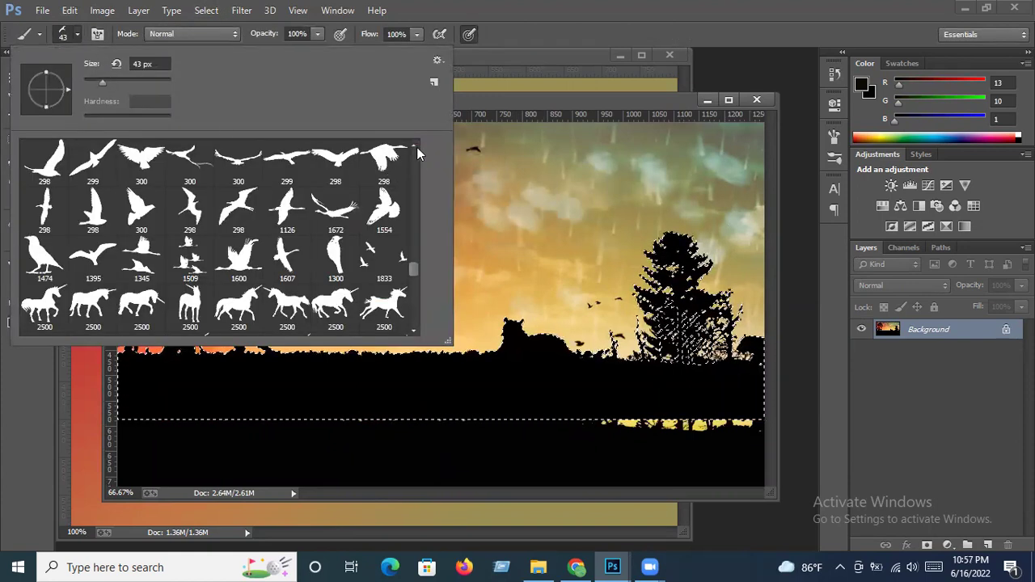
{"action": "left_click_drag", "start_coordinate": [413, 270], "coordinate": [413, 329]}
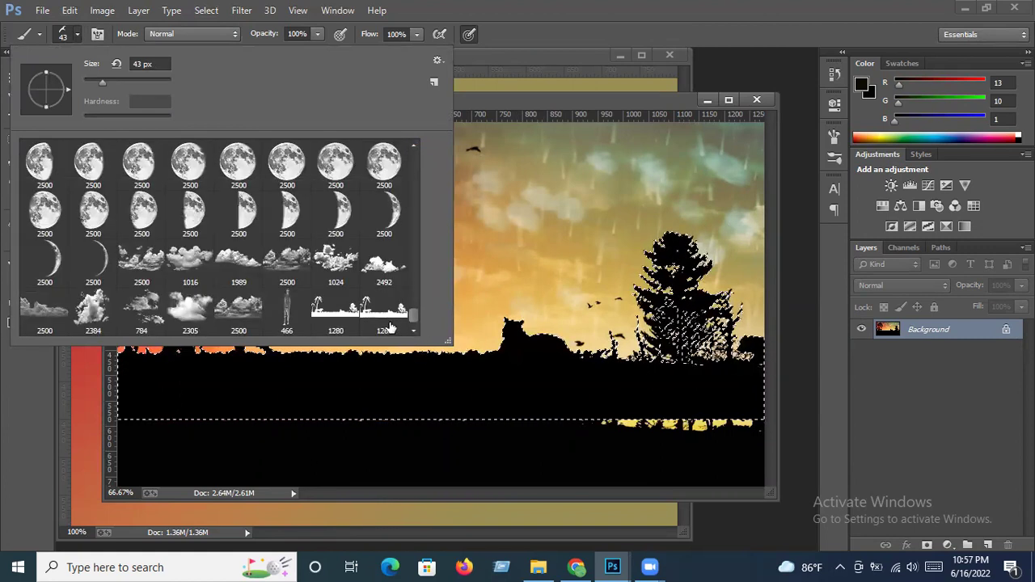
{"action": "left_click", "coordinate": [702, 101]}
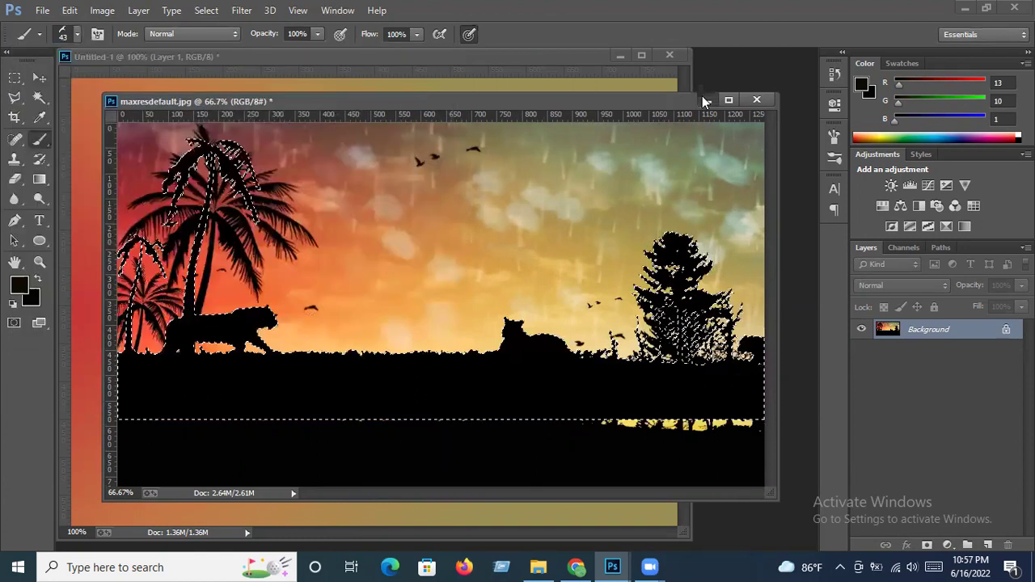
{"action": "left_click", "coordinate": [987, 545]}
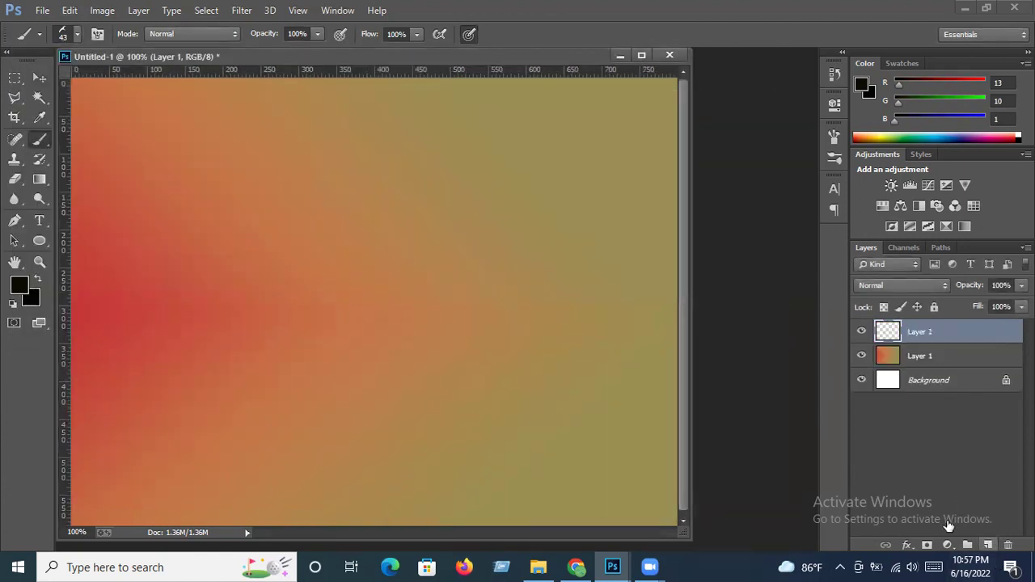
Step: Stamp the silhouette landscape brush at 800 px across the bottom of the canvas
{"action": "left_click", "coordinate": [78, 33]}
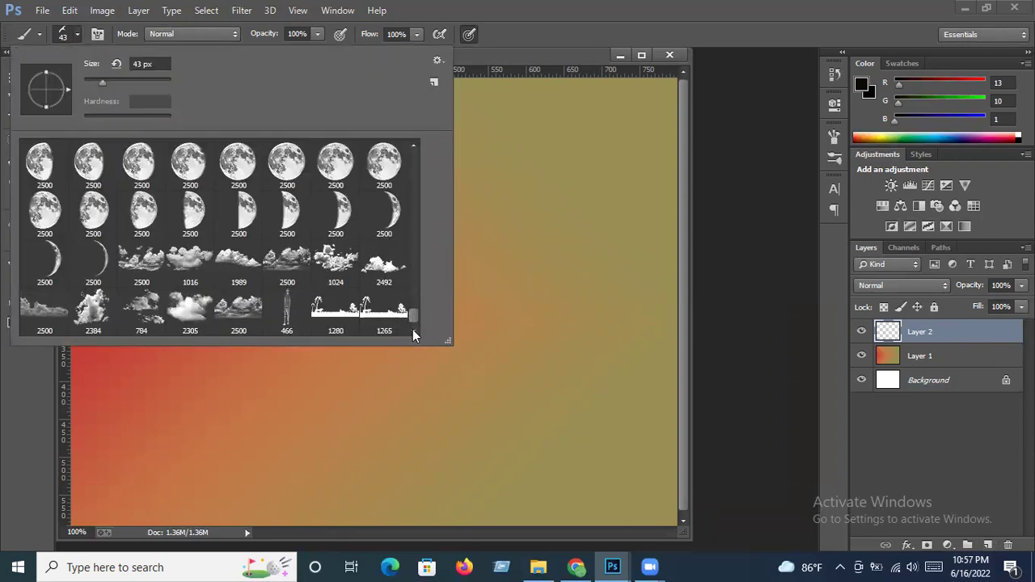
{"action": "left_click", "coordinate": [384, 311]}
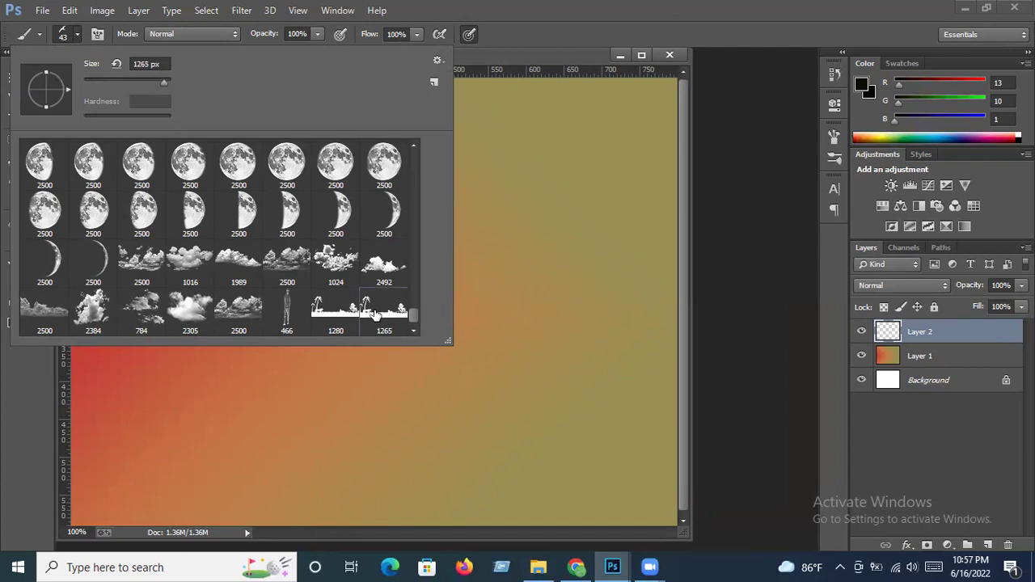
{"action": "left_click", "coordinate": [152, 79]}
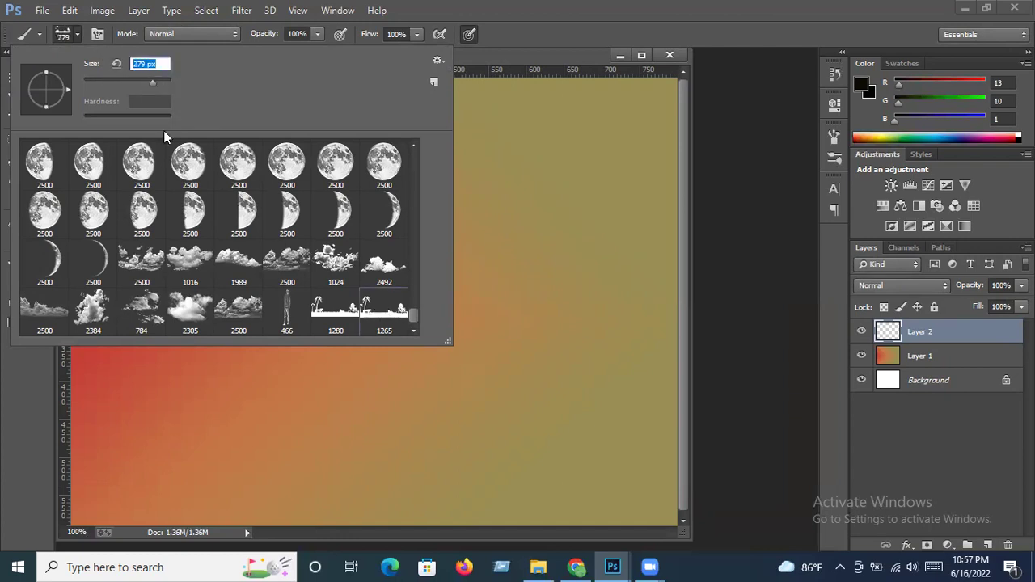
{"action": "left_click", "coordinate": [147, 64]}
{"action": "key", "text": "BackSpace"}
{"action": "key", "text": "BackSpace"}
{"action": "key", "text": "BackSpace"}
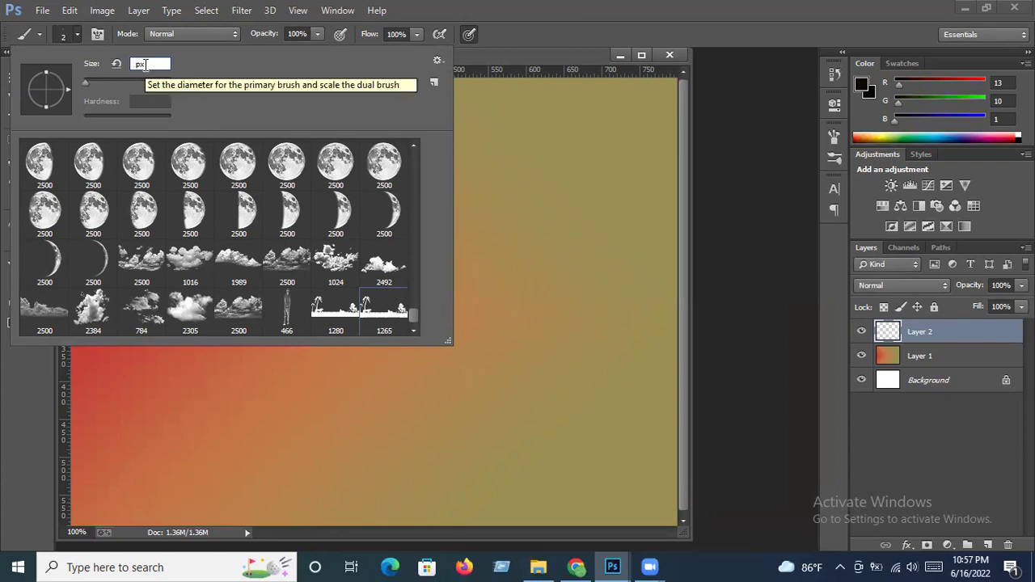
{"action": "type", "text": "700"}
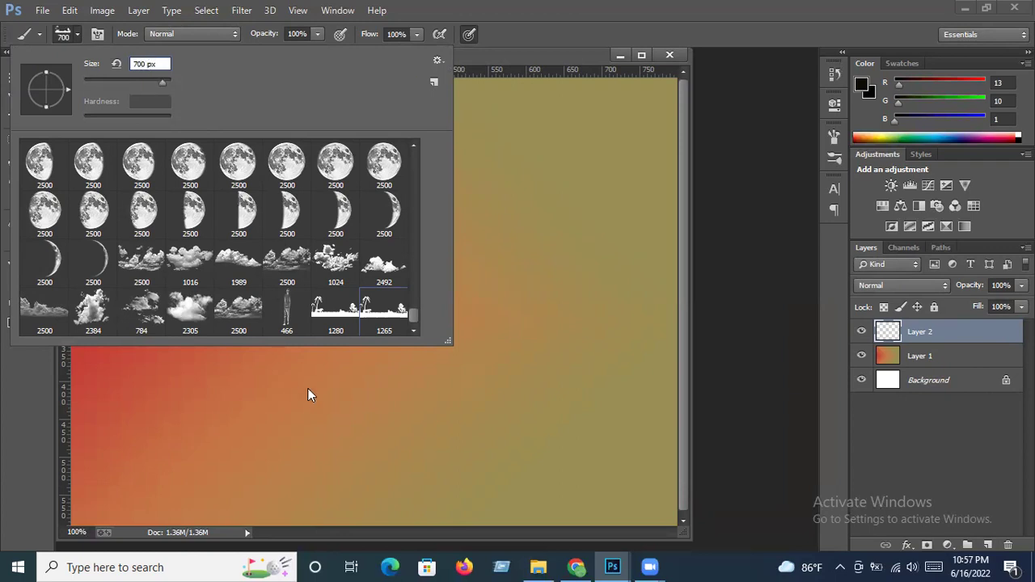
{"action": "key", "text": "BackSpace"}
{"action": "key", "text": "BackSpace"}
{"action": "key", "text": "BackSpace"}
{"action": "type", "text": "800"}
{"action": "left_click", "coordinate": [77, 34]}
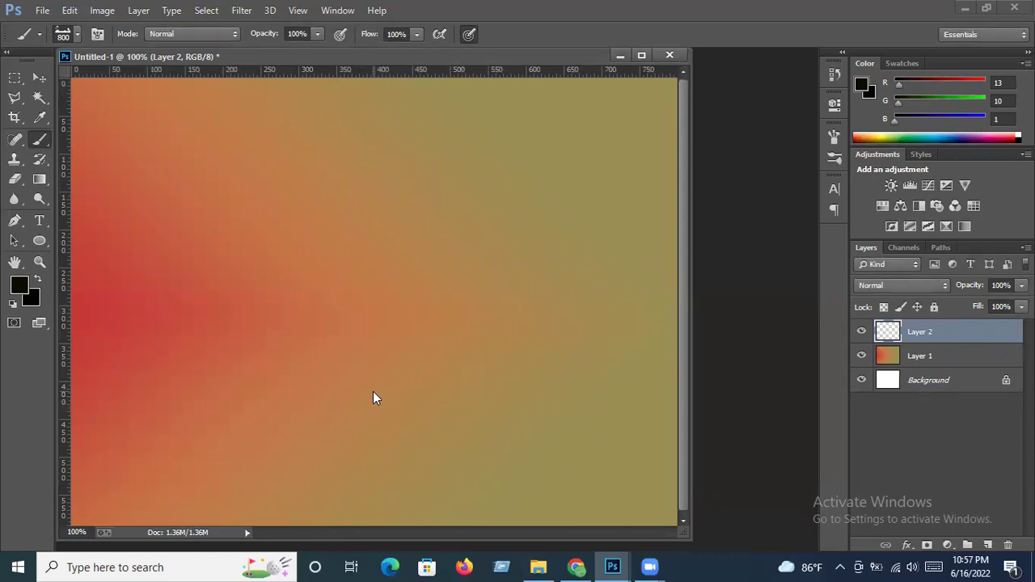
{"action": "left_click", "coordinate": [373, 398]}
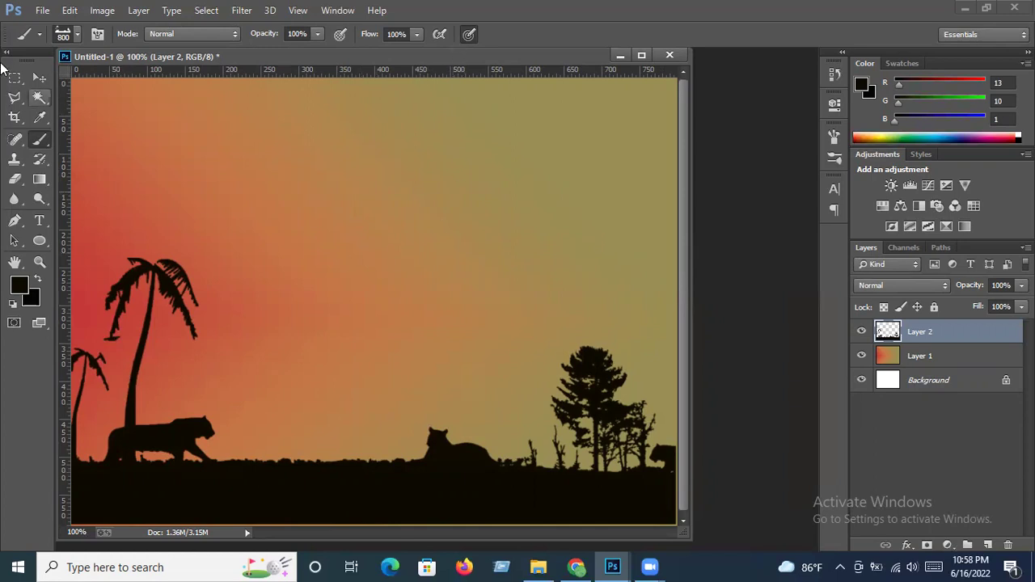
Step: Raise the silhouette landscape on Layer 2 and duplicate the layer
{"action": "left_click", "coordinate": [39, 78]}
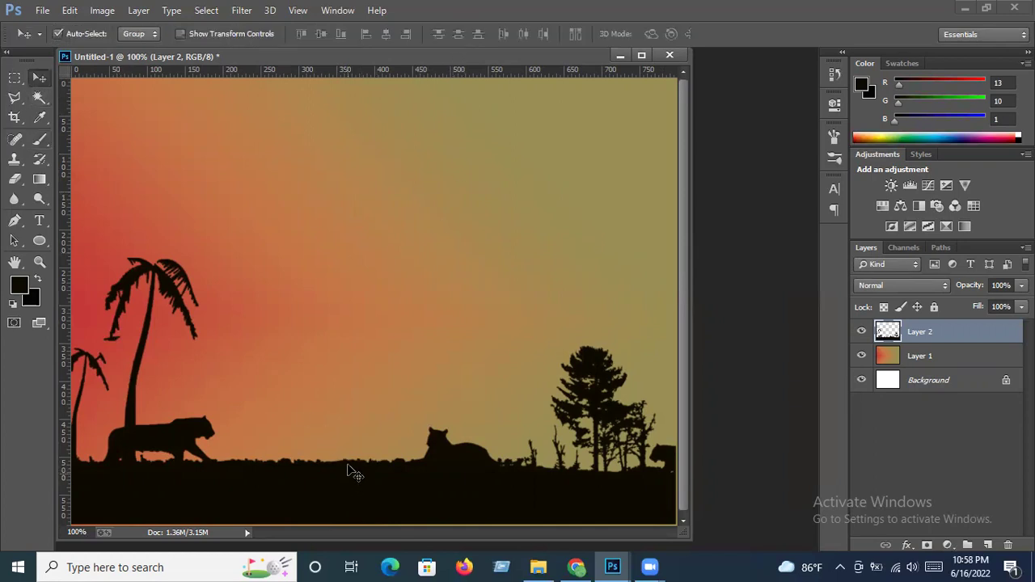
{"action": "left_click_drag", "start_coordinate": [358, 437], "coordinate": [361, 413]}
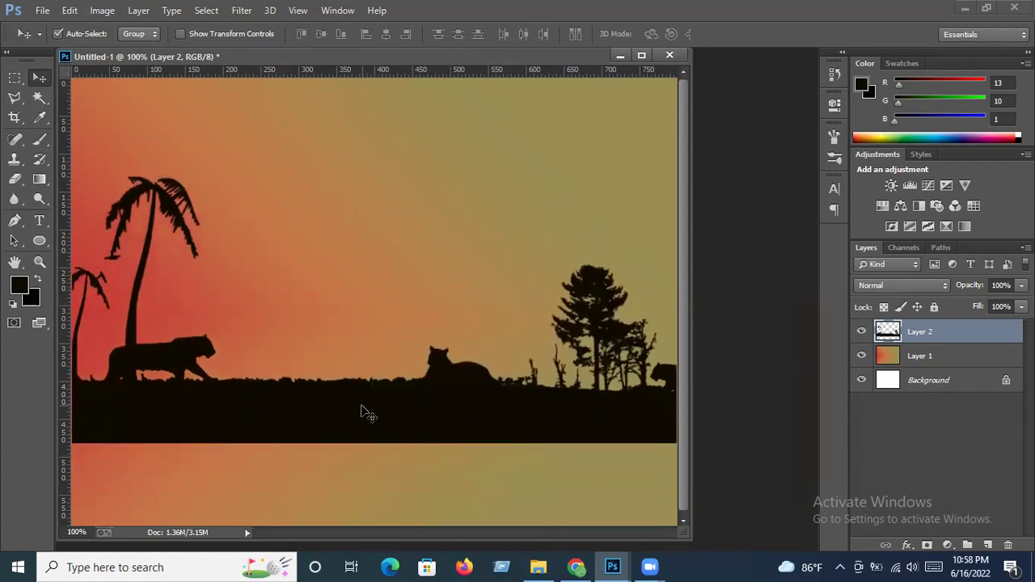
{"action": "key", "text": "ctrl+j"}
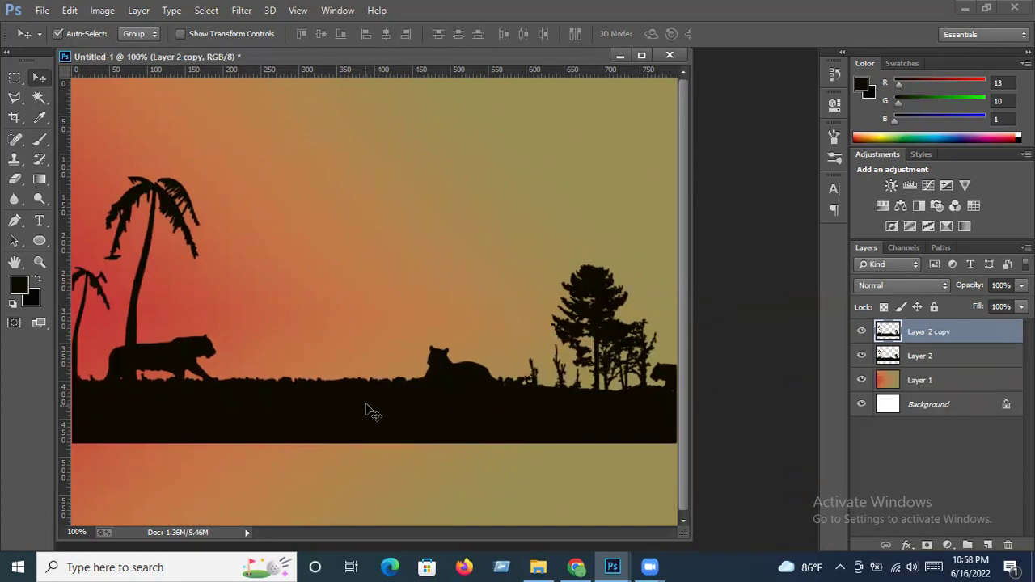
Step: Flip the copy vertically and place it below the silhouettes as a reflection
{"action": "key", "text": "ctrl+t"}
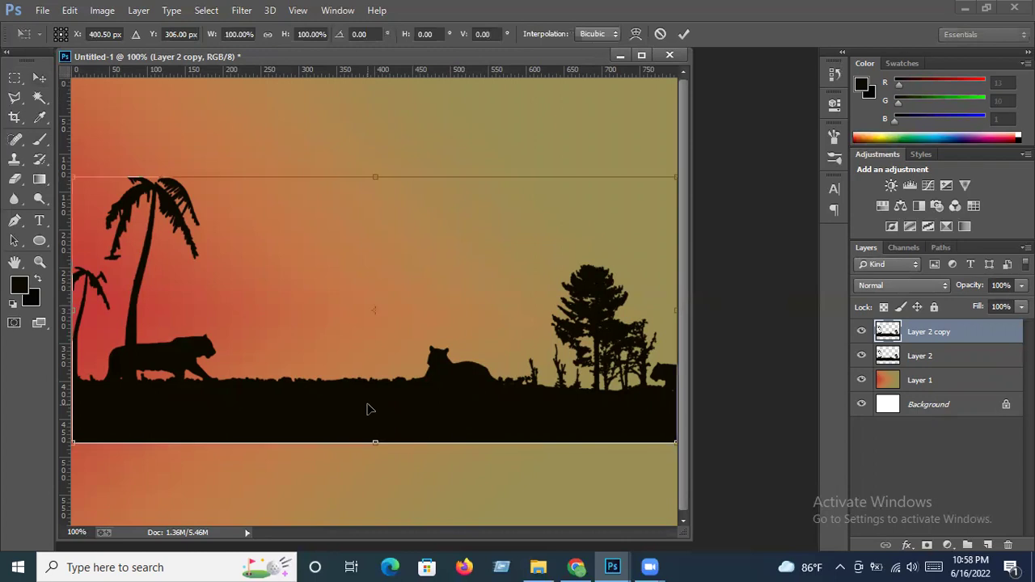
{"action": "right_click", "coordinate": [374, 241]}
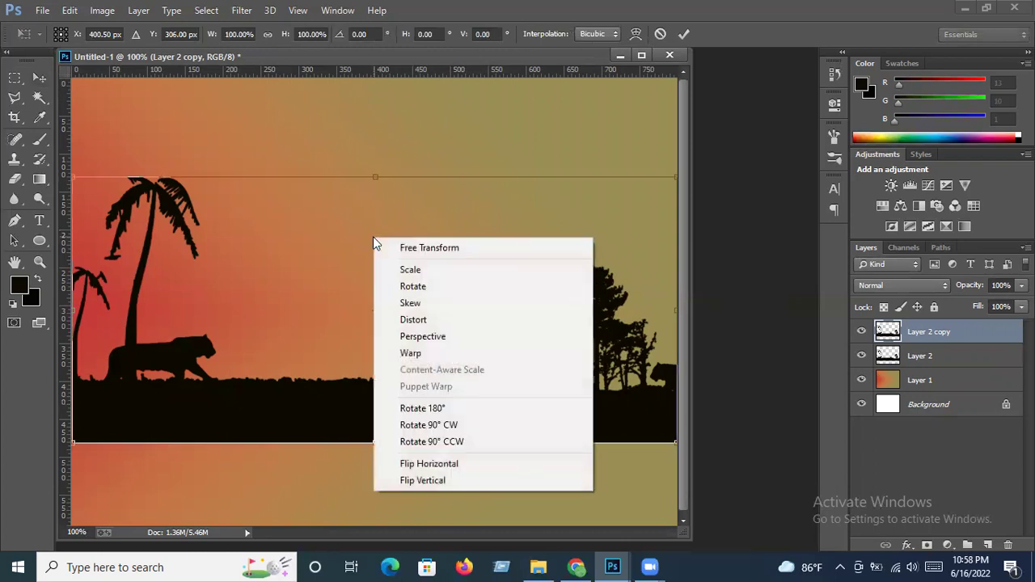
{"action": "left_click", "coordinate": [448, 482]}
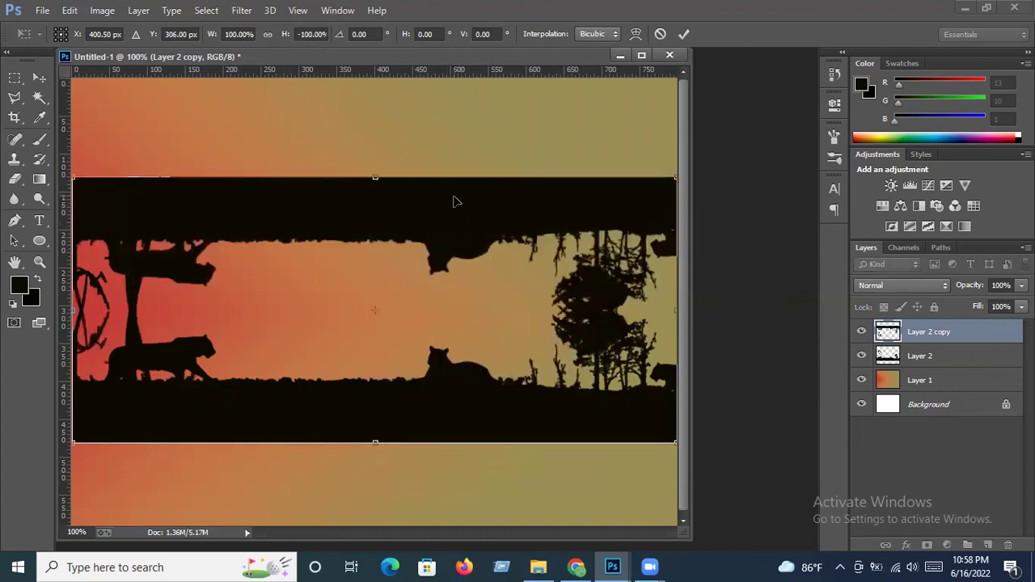
{"action": "key", "text": "Return"}
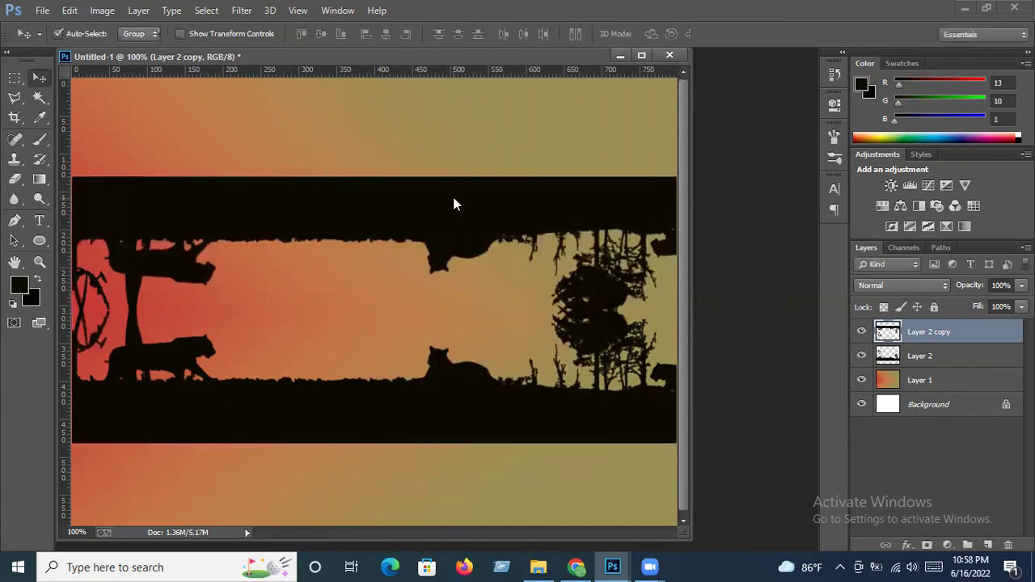
{"action": "left_click_drag", "start_coordinate": [435, 262], "coordinate": [430, 482]}
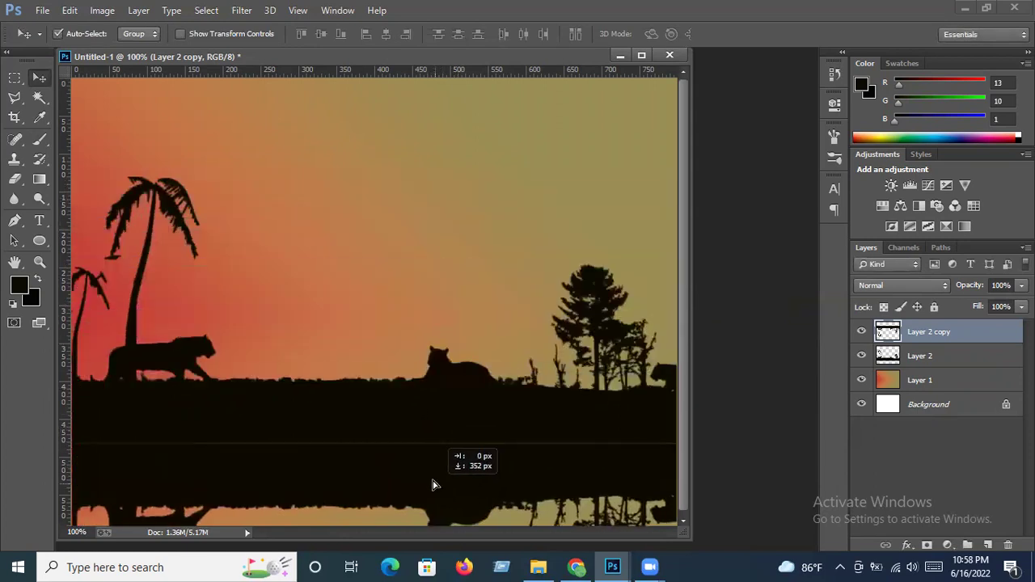
{"action": "left_click_drag", "start_coordinate": [429, 482], "coordinate": [430, 458]}
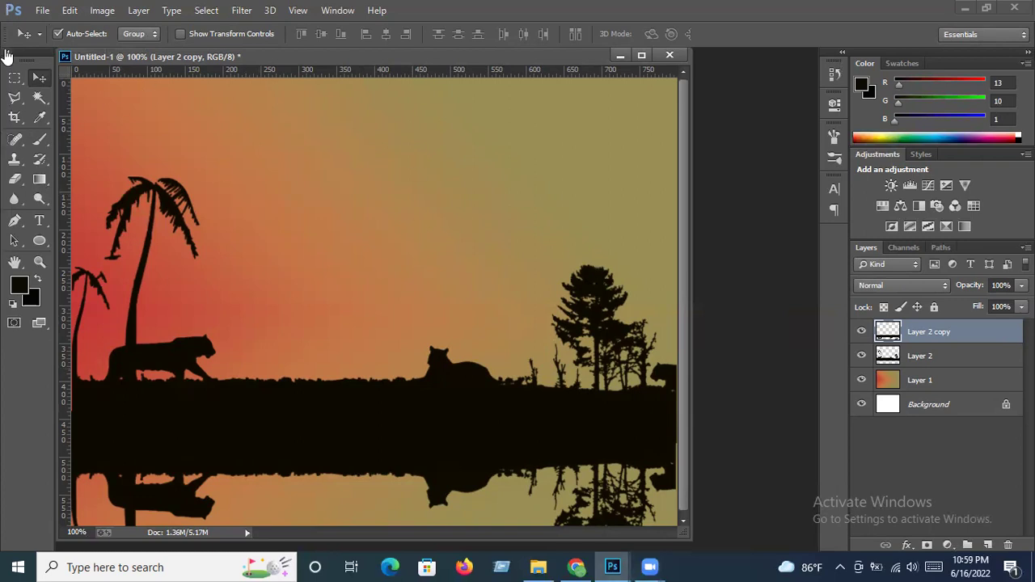
Step: Switch to the Brush Tool with the 1833 flying-birds brush at 96 px
{"action": "right_click", "coordinate": [40, 144]}
{"action": "left_click", "coordinate": [90, 140]}
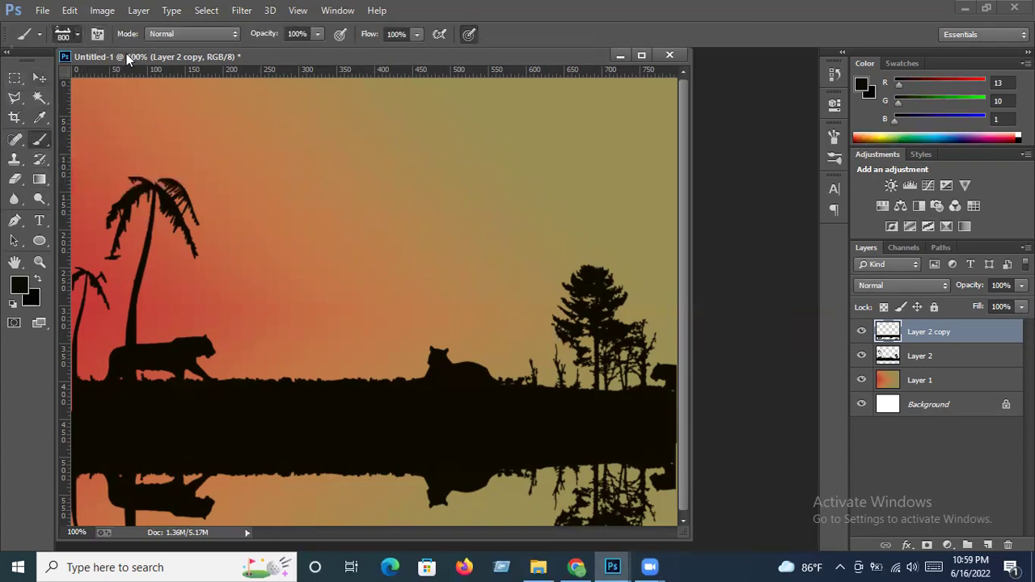
{"action": "left_click", "coordinate": [70, 34]}
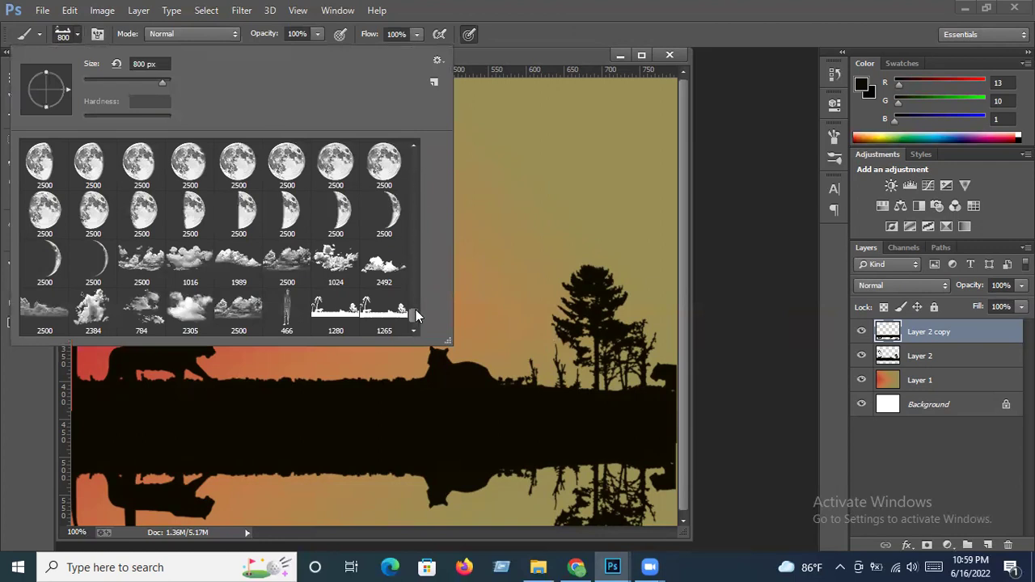
{"action": "left_click_drag", "start_coordinate": [414, 315], "coordinate": [411, 272]}
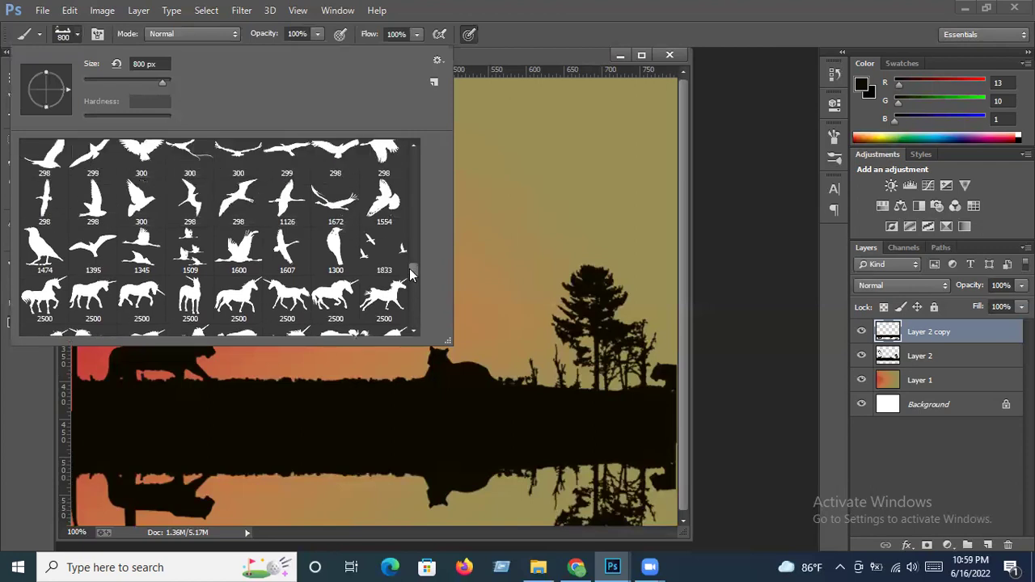
{"action": "left_click", "coordinate": [381, 252]}
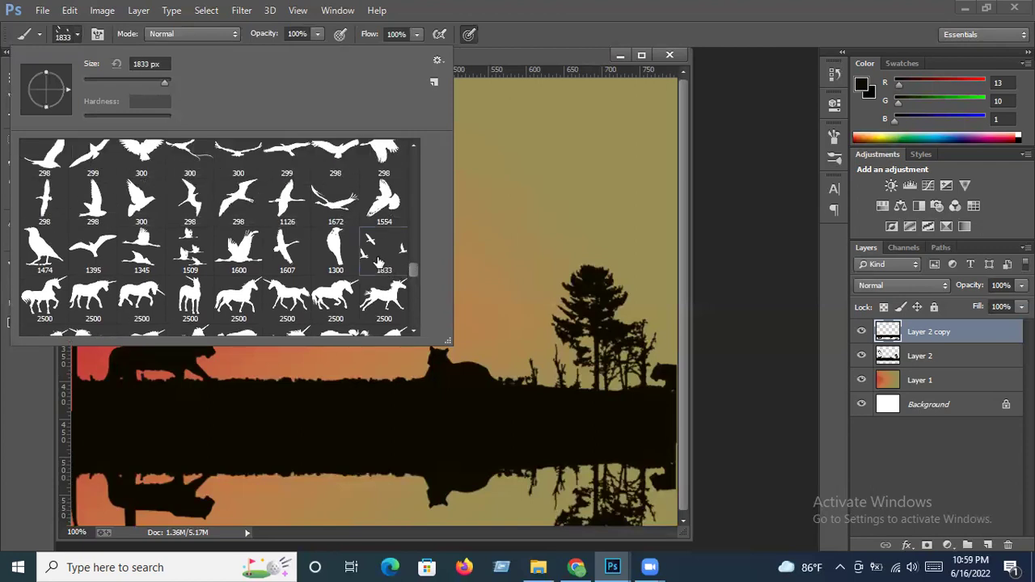
{"action": "left_click", "coordinate": [122, 81]}
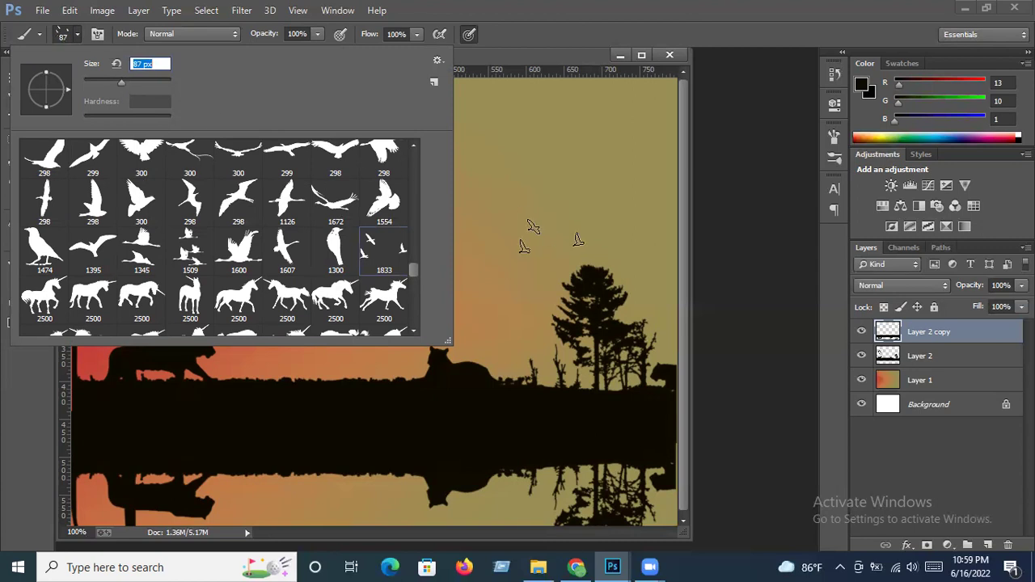
{"action": "left_click_drag", "start_coordinate": [121, 79], "coordinate": [125, 79]}
{"action": "key", "text": "Return"}
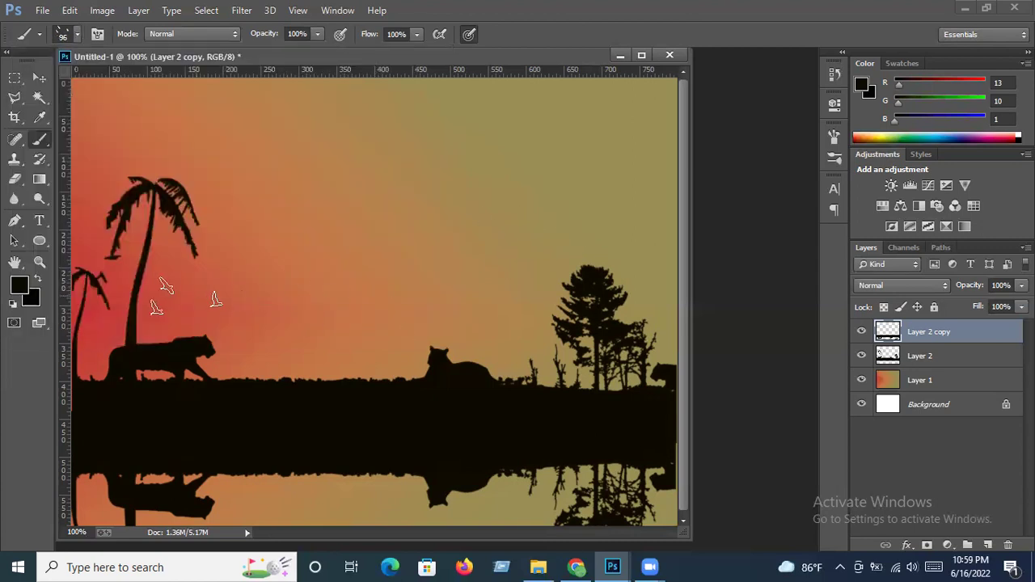
Step: On a new layer, stamp bird flocks near the palms, right tree and upper sky
{"action": "left_click", "coordinate": [985, 547]}
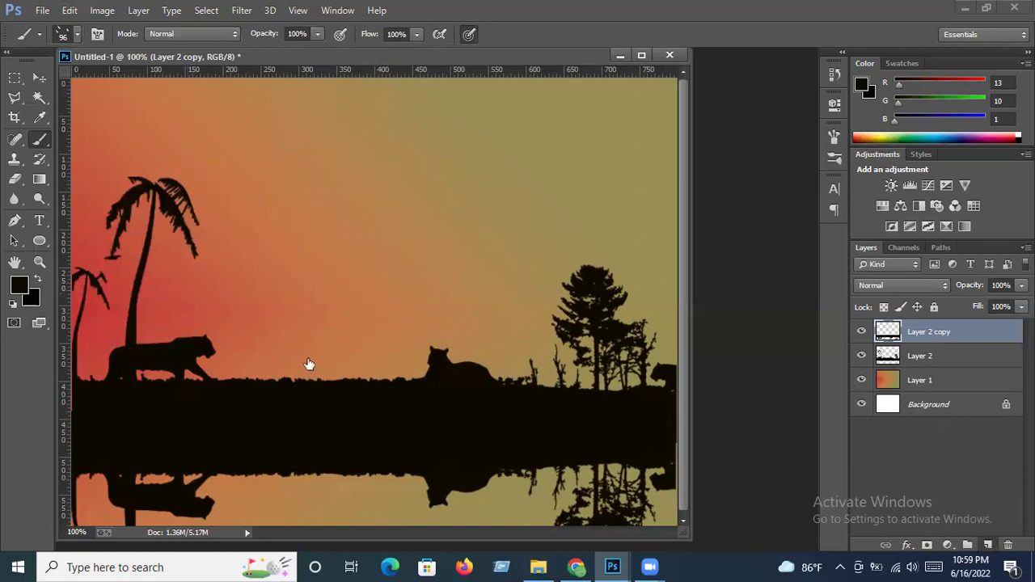
{"action": "left_click", "coordinate": [196, 267]}
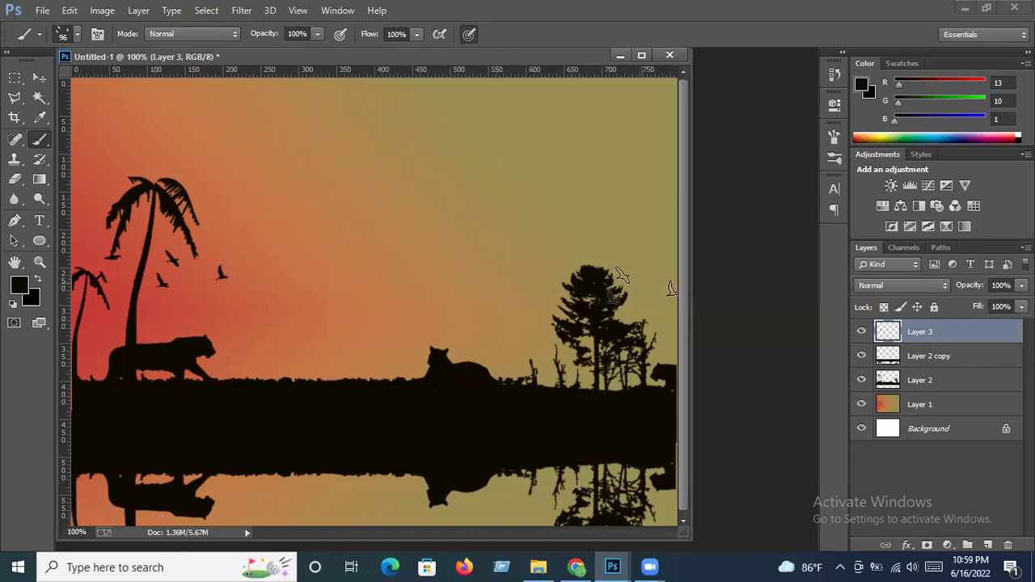
{"action": "left_click", "coordinate": [635, 246]}
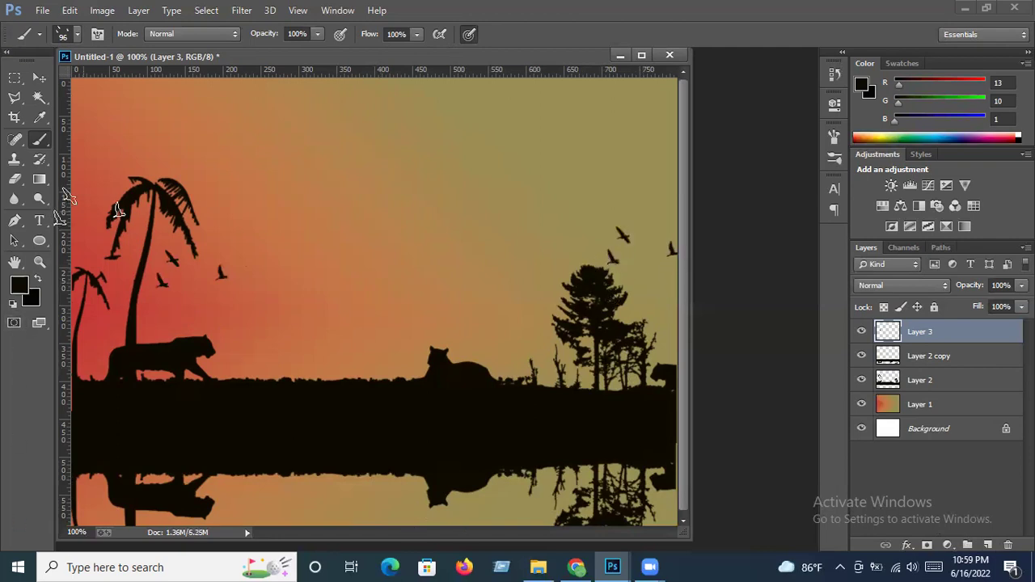
{"action": "left_click", "coordinate": [105, 231]}
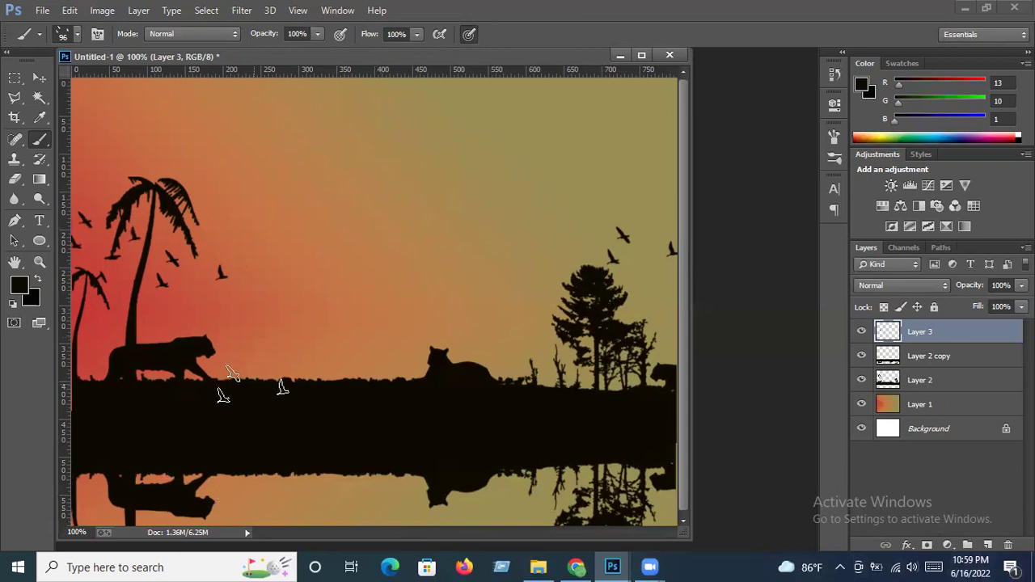
{"action": "left_click", "coordinate": [439, 195]}
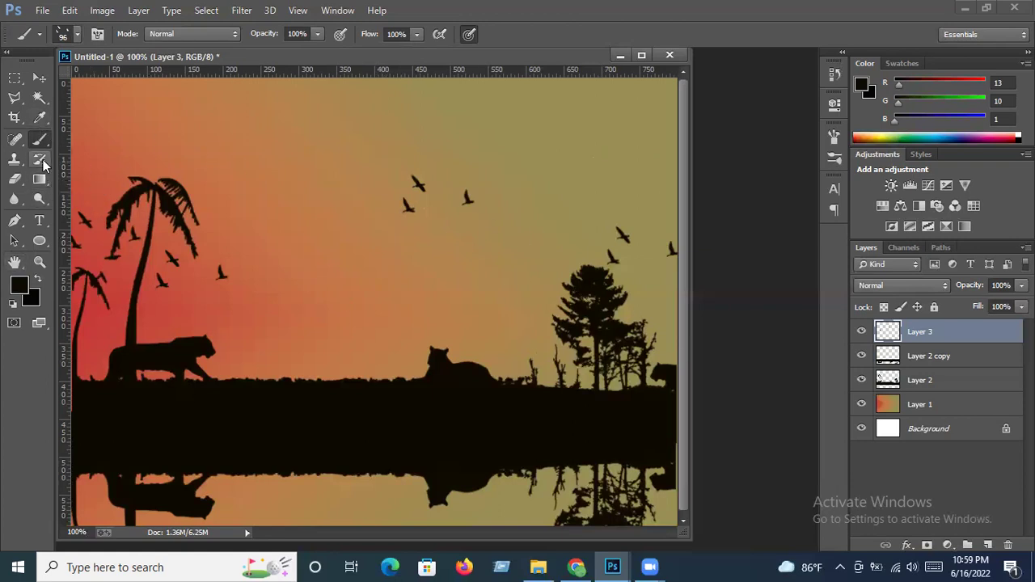
Step: Select the 2500 px half-moon brush from the brush presets
{"action": "left_click", "coordinate": [78, 36]}
{"action": "left_click_drag", "start_coordinate": [417, 270], "coordinate": [414, 223]}
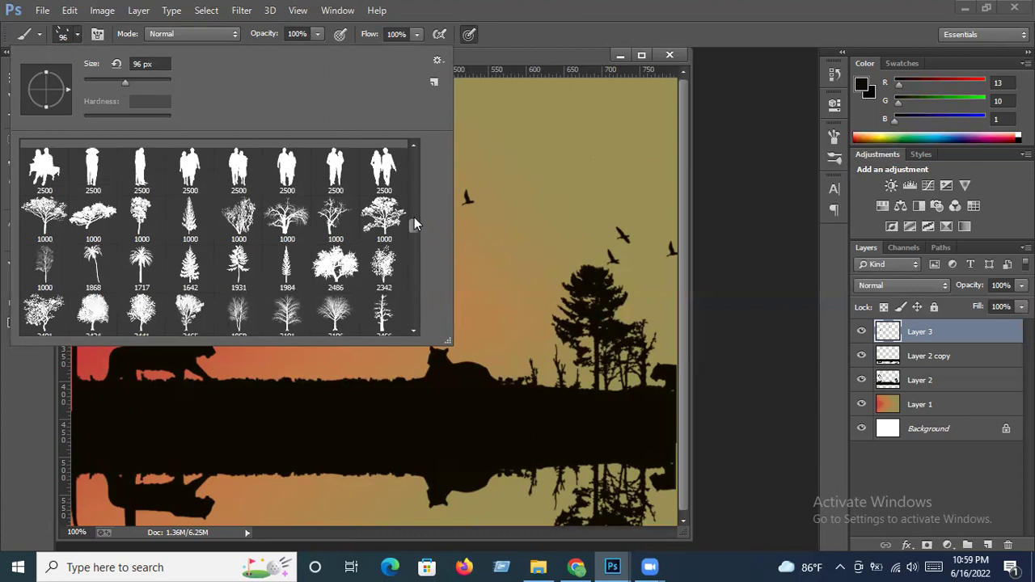
{"action": "left_click_drag", "start_coordinate": [414, 212], "coordinate": [412, 197]}
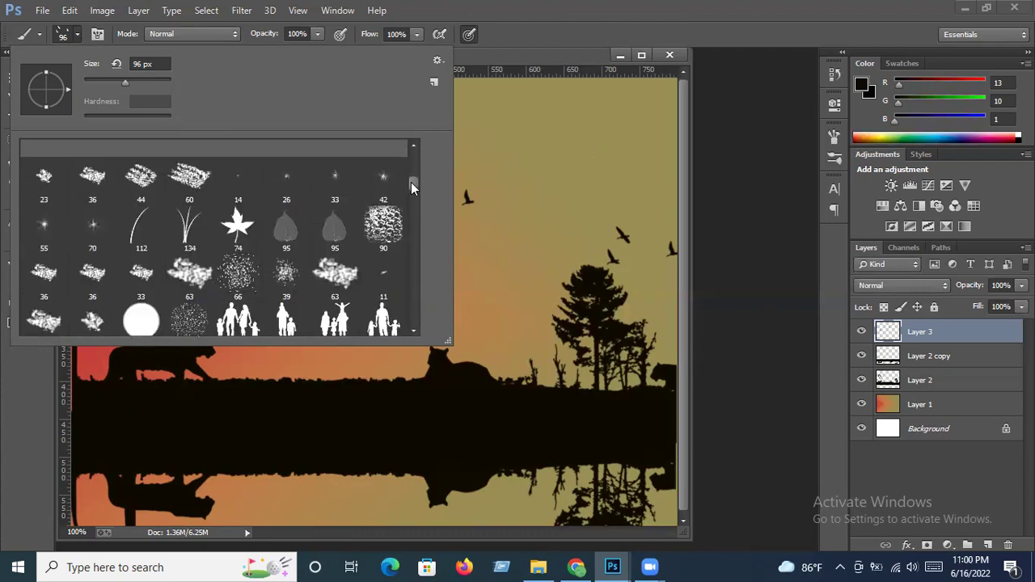
{"action": "left_click_drag", "start_coordinate": [412, 203], "coordinate": [411, 163]}
{"action": "left_click_drag", "start_coordinate": [409, 245], "coordinate": [418, 306]}
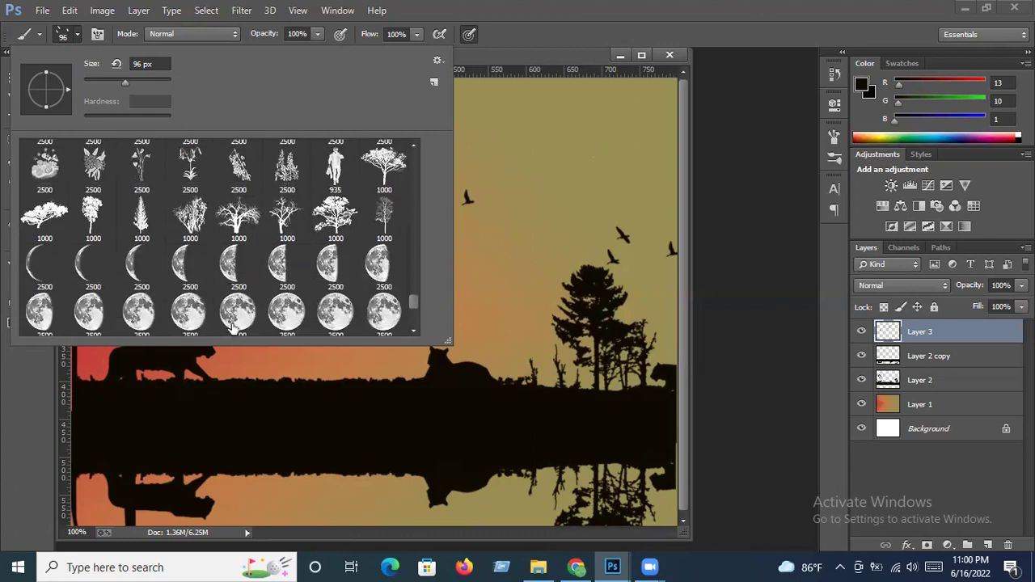
{"action": "left_click", "coordinate": [377, 267]}
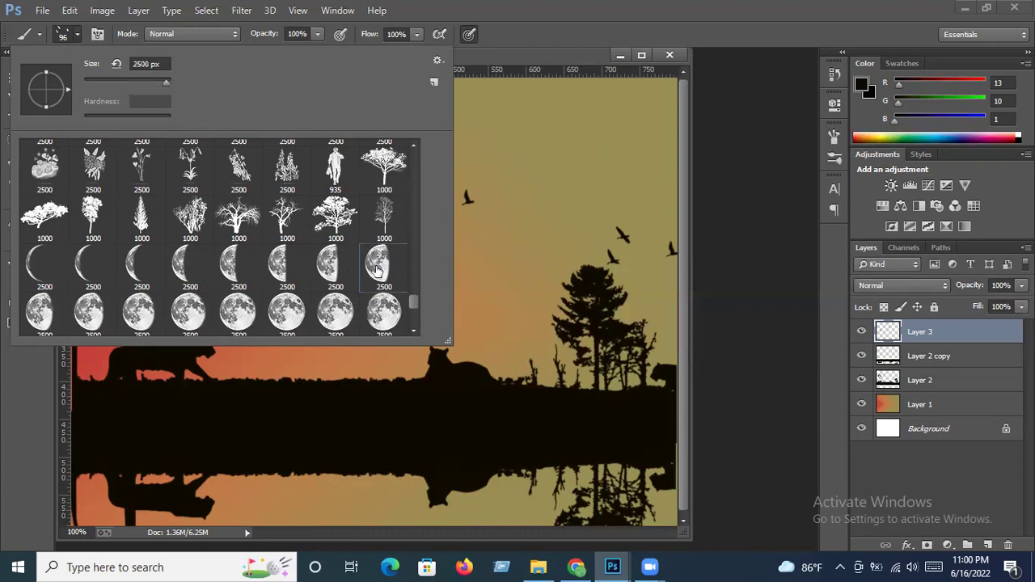
{"action": "left_click", "coordinate": [77, 34]}
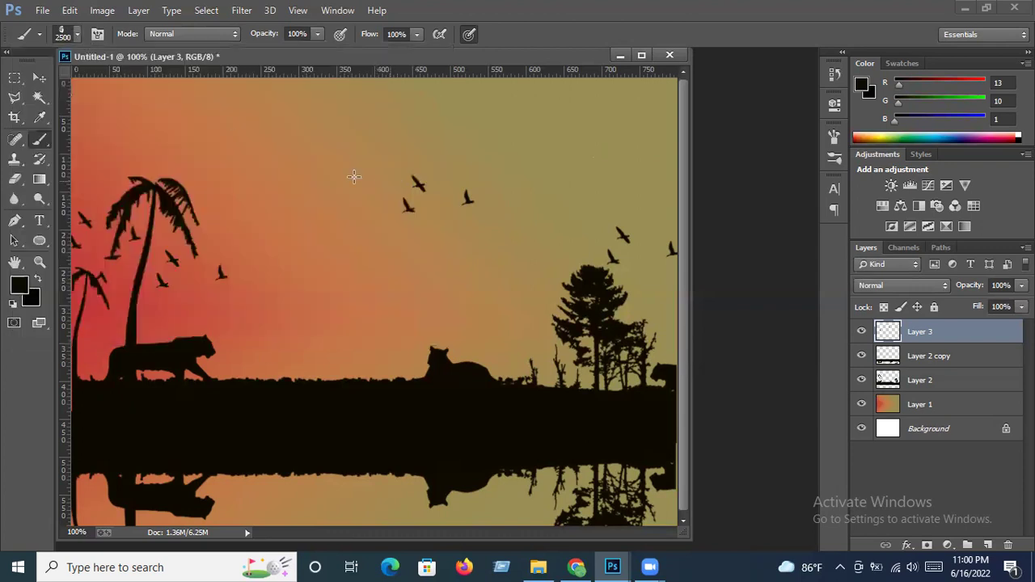
Step: Resize the moon brush to 153 px and stamp it into the upper-left sky
{"action": "right_click", "coordinate": [156, 118]}
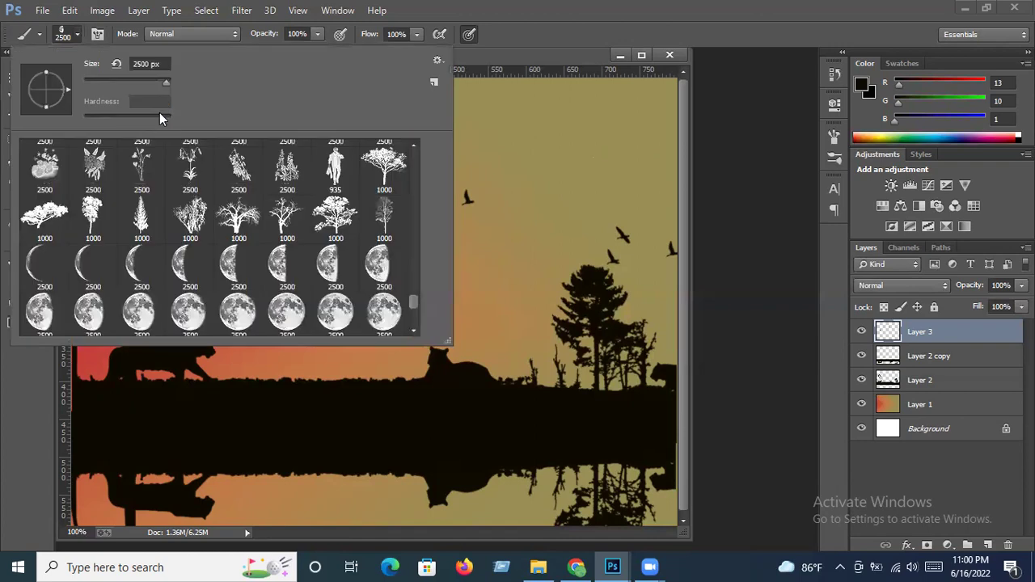
{"action": "left_click_drag", "start_coordinate": [123, 80], "coordinate": [138, 79]}
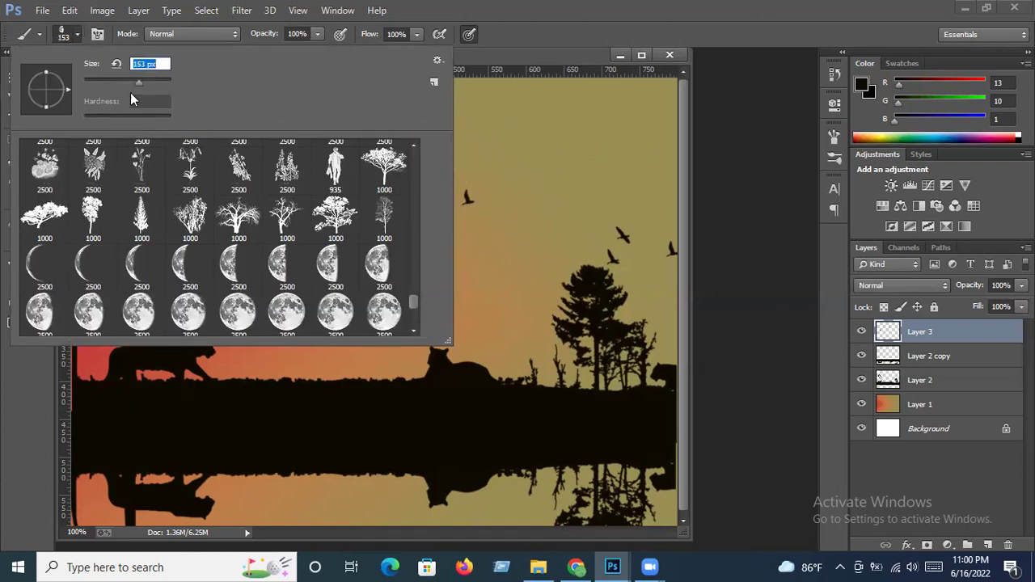
{"action": "left_click", "coordinate": [77, 34]}
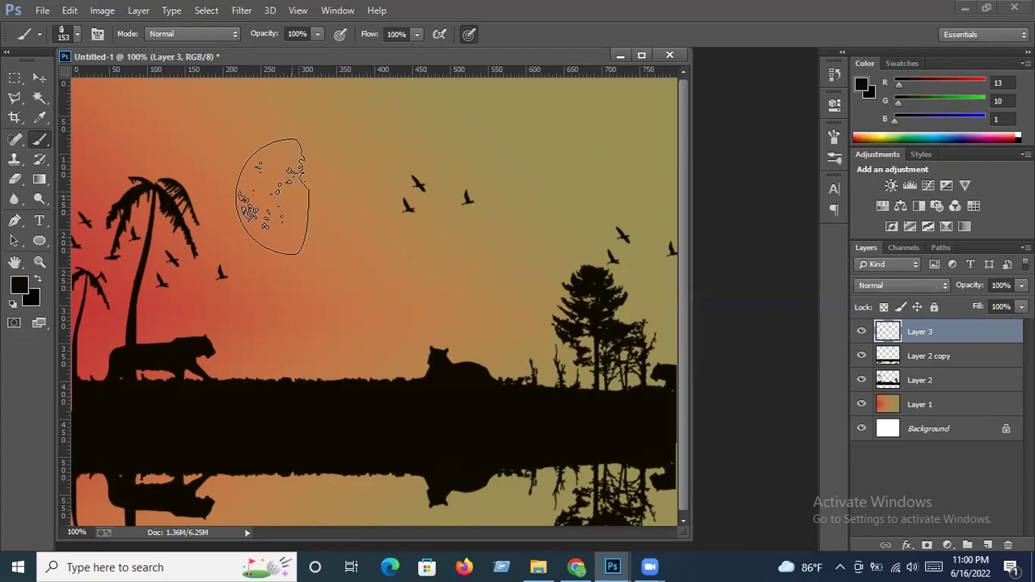
{"action": "left_click", "coordinate": [276, 188]}
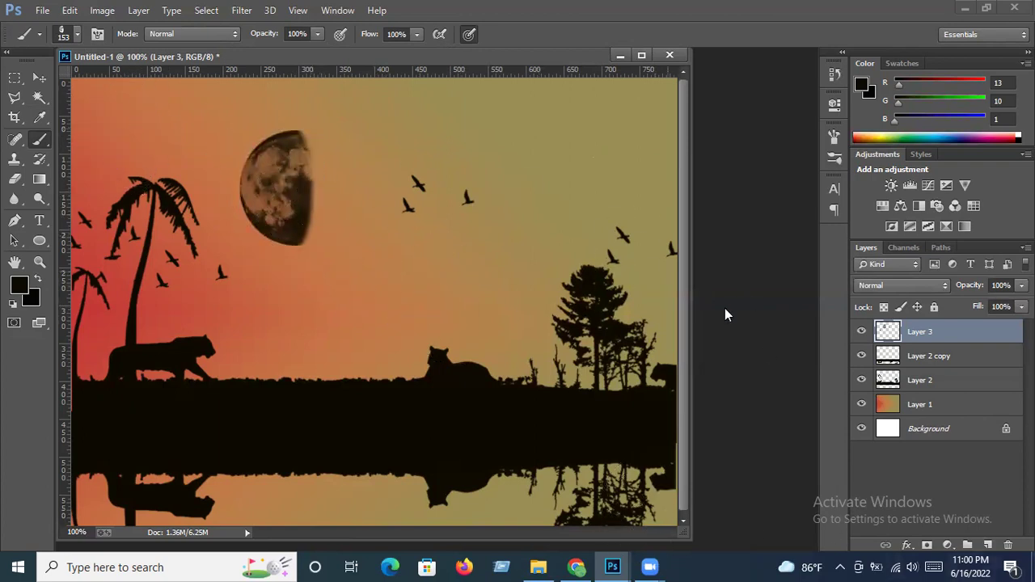
Step: Switch to the soft round brush with white as the foreground colour
{"action": "left_click", "coordinate": [76, 34]}
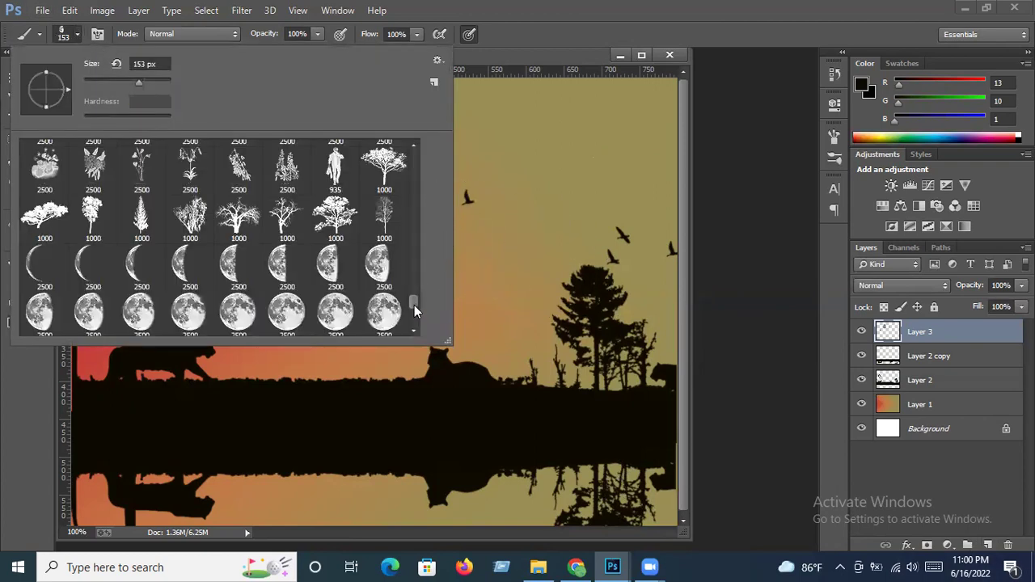
{"action": "left_click_drag", "start_coordinate": [414, 305], "coordinate": [416, 153]}
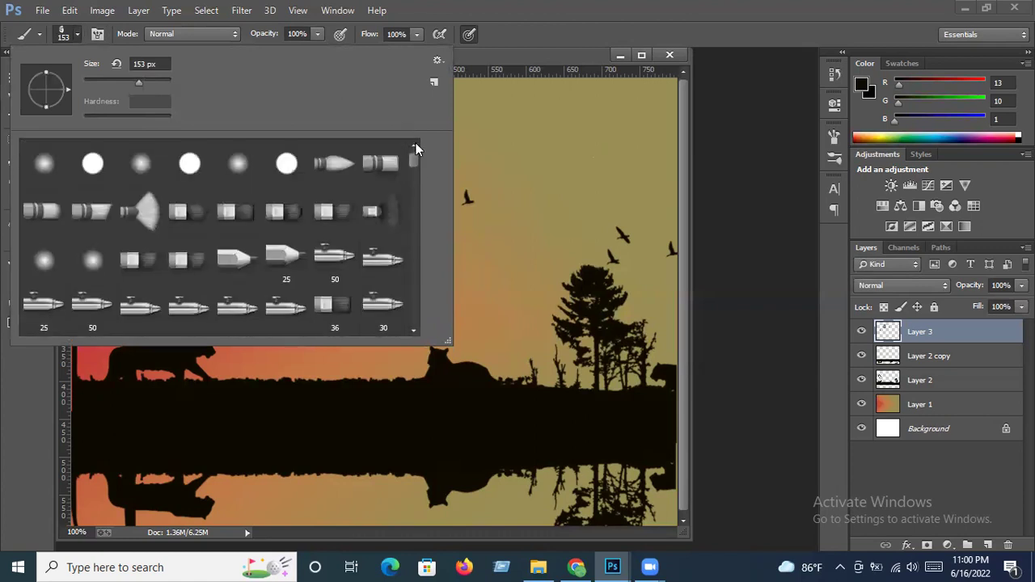
{"action": "left_click", "coordinate": [47, 167]}
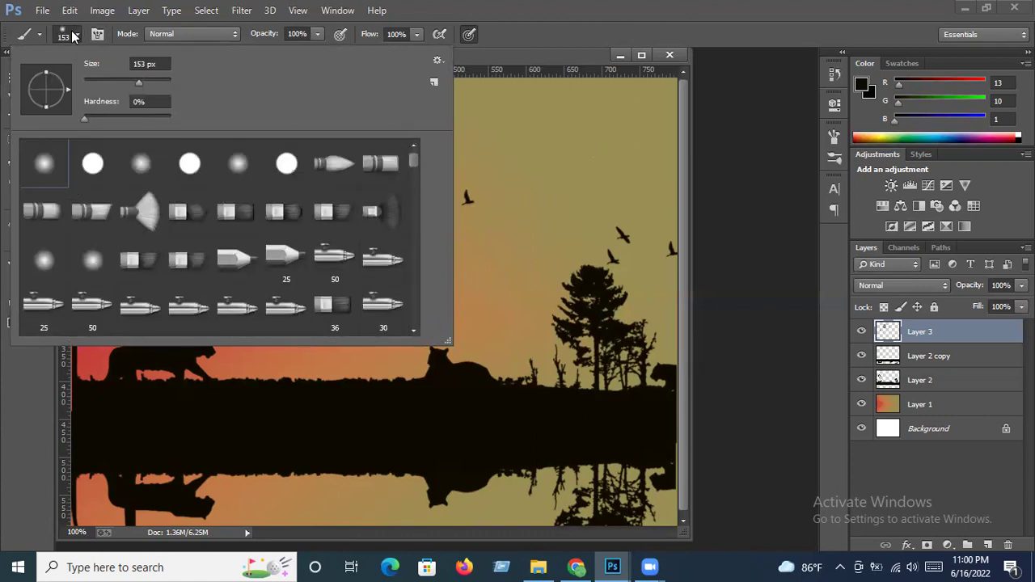
{"action": "left_click", "coordinate": [76, 37]}
{"action": "left_click", "coordinate": [18, 291]}
{"action": "left_click", "coordinate": [24, 151]}
{"action": "left_click", "coordinate": [330, 139]}
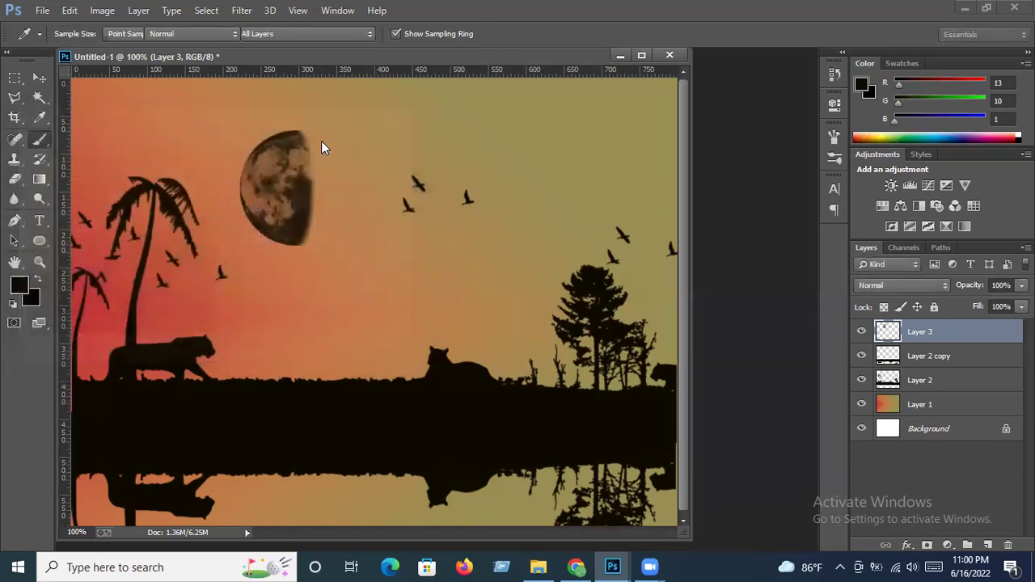
{"action": "key", "text": "b"}
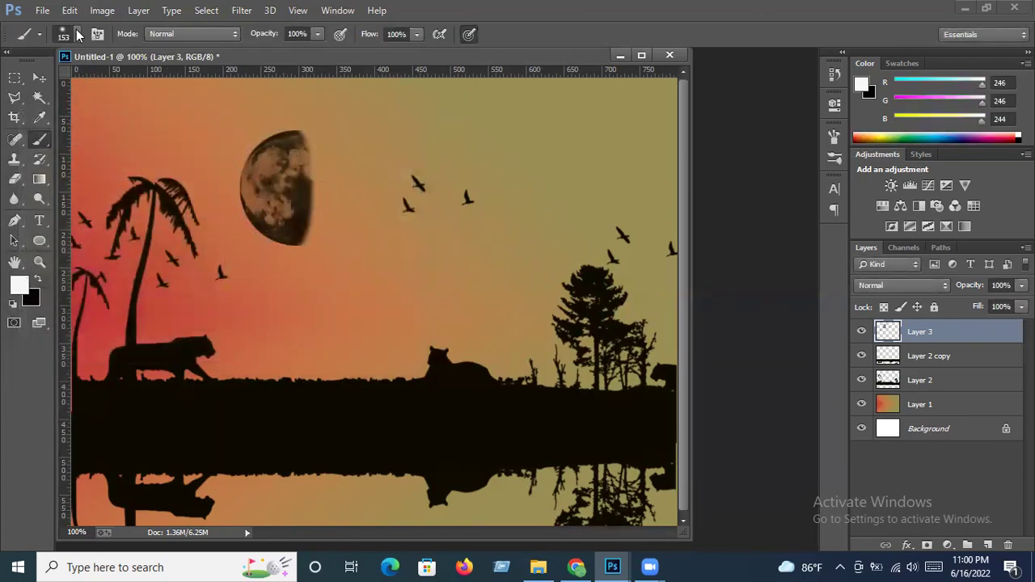
Step: Enlarge the soft round brush to 244 px
{"action": "left_click", "coordinate": [77, 36]}
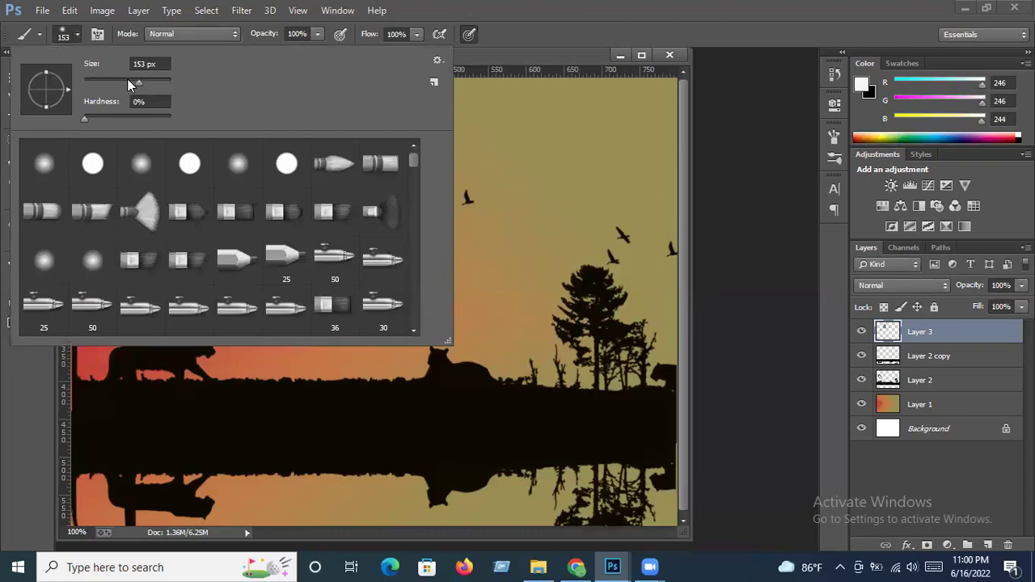
{"action": "left_click_drag", "start_coordinate": [138, 79], "coordinate": [148, 81]}
{"action": "left_click_drag", "start_coordinate": [149, 81], "coordinate": [153, 82]}
{"action": "left_click", "coordinate": [77, 34]}
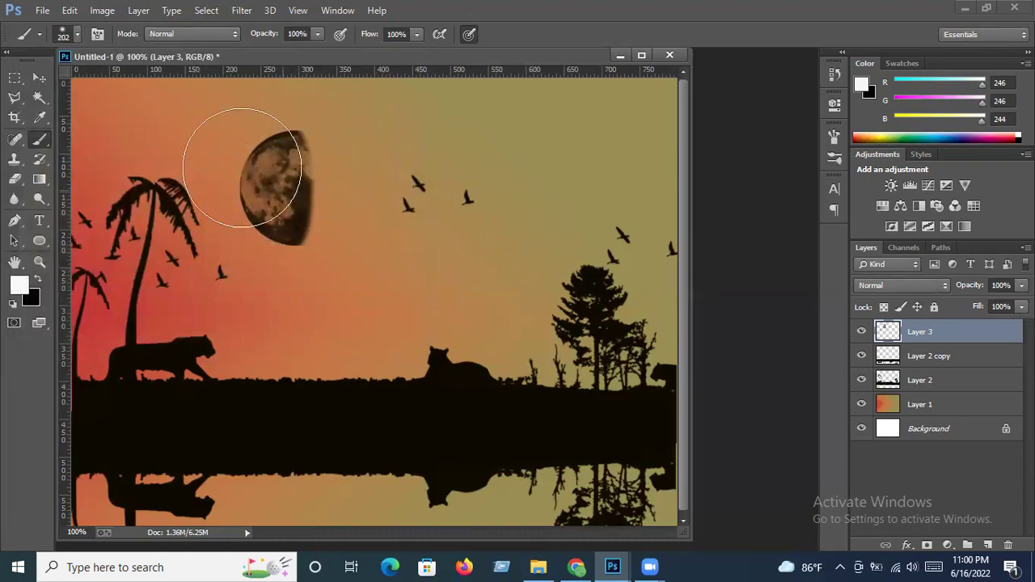
{"action": "left_click", "coordinate": [79, 30]}
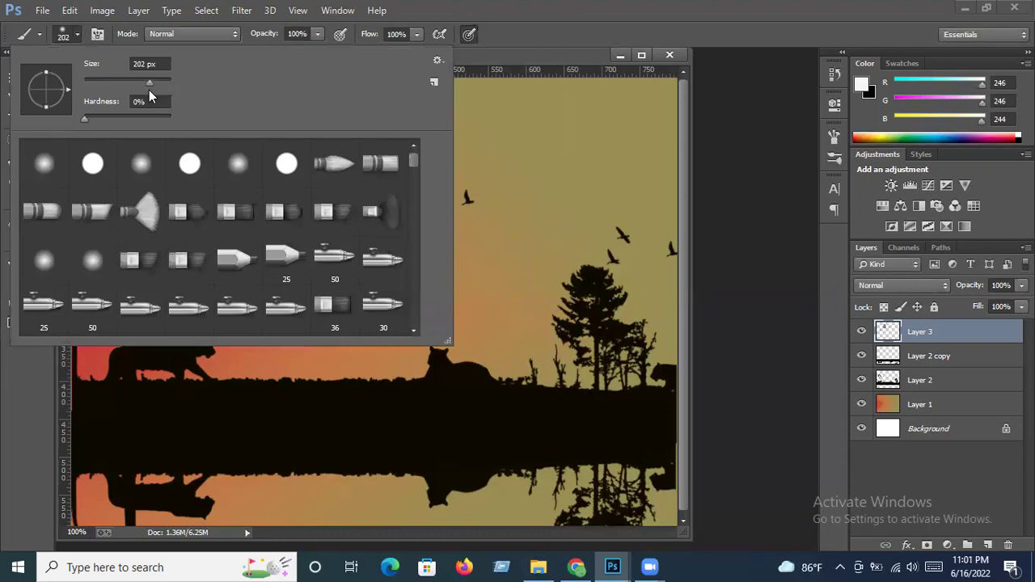
{"action": "left_click", "coordinate": [150, 78]}
{"action": "left_click", "coordinate": [78, 33]}
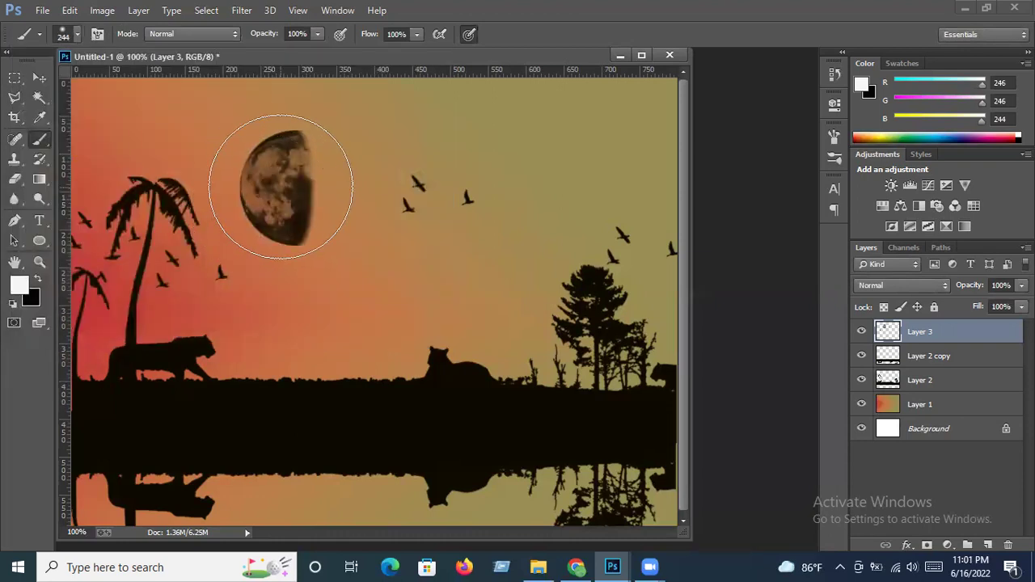
Step: Paint a white glow over the moon on Layer 4, move it below Layer 3, and nudge the moon
{"action": "left_click", "coordinate": [989, 545]}
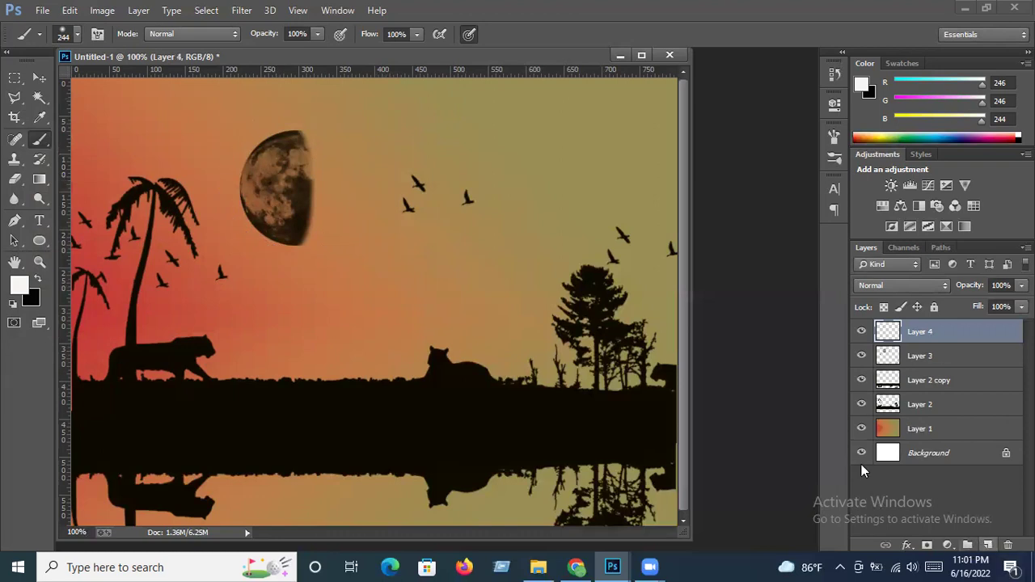
{"action": "left_click", "coordinate": [284, 186]}
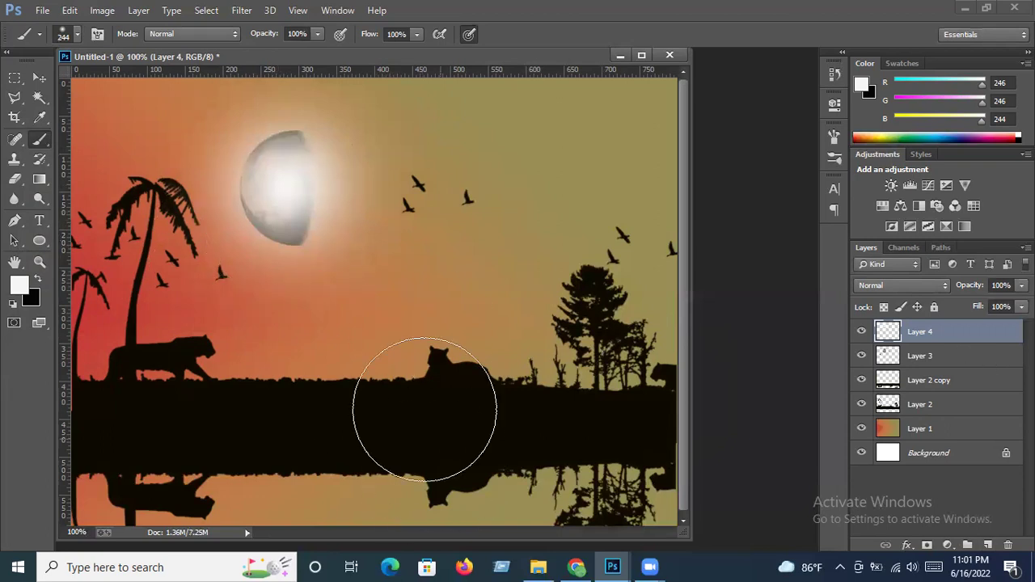
{"action": "left_click", "coordinate": [39, 77]}
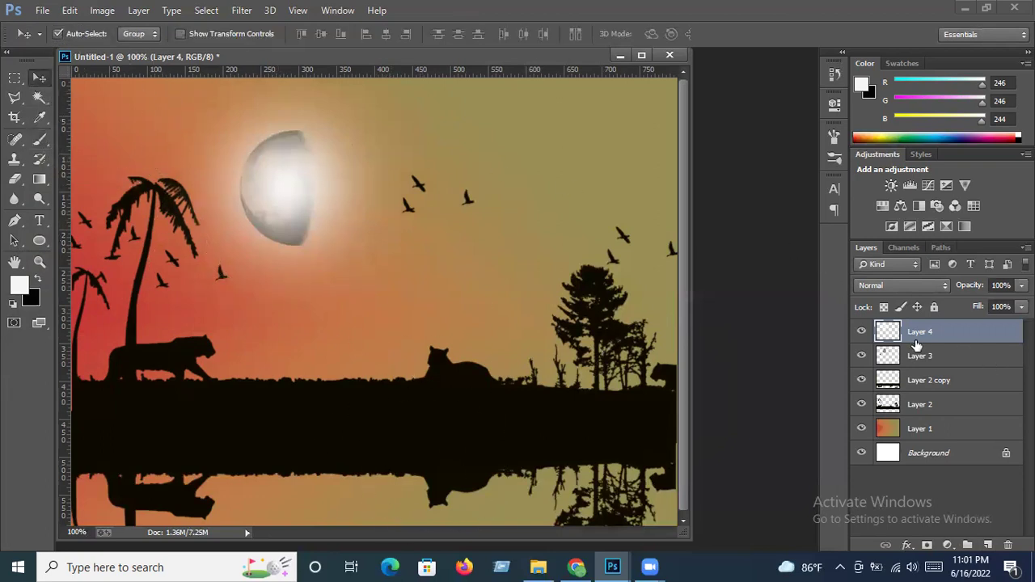
{"action": "left_click_drag", "start_coordinate": [929, 331], "coordinate": [932, 364]}
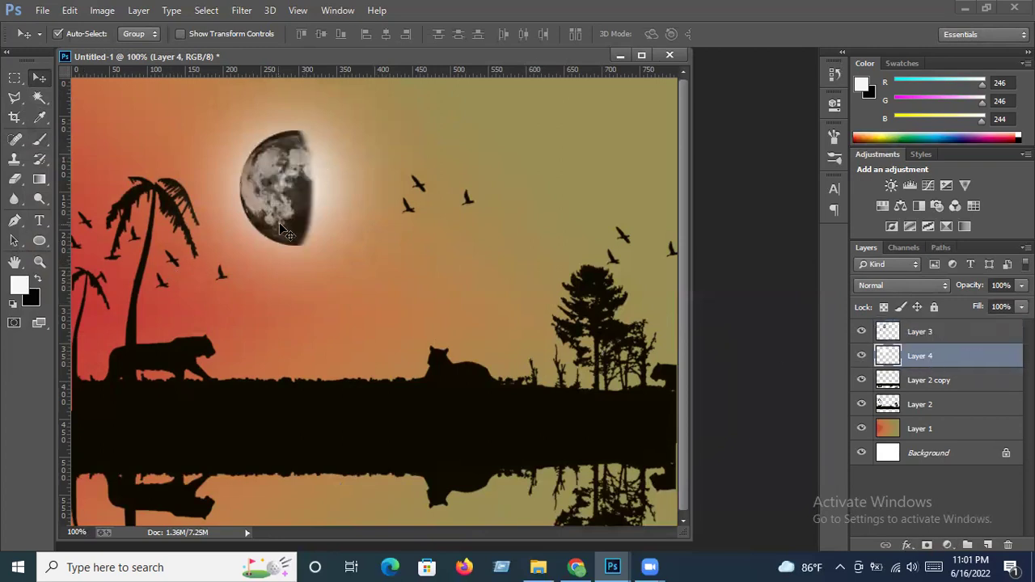
{"action": "left_click_drag", "start_coordinate": [282, 223], "coordinate": [292, 229]}
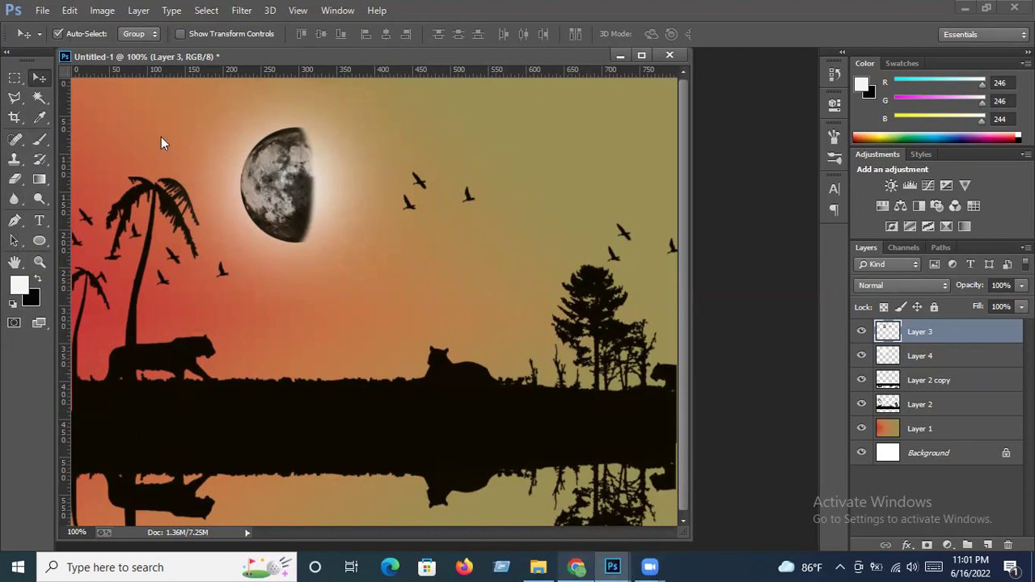
{"action": "key", "text": "alt+Tab"}
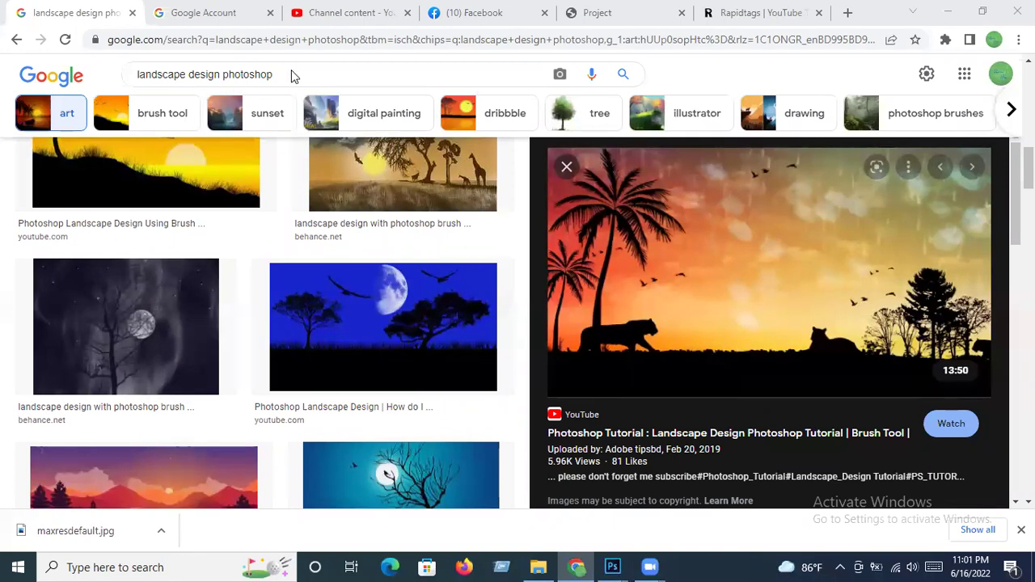
Step: Browse the landscape design photoshop image results, then return to the Photoshop document
{"action": "scroll", "coordinate": [350, 89], "scroll_direction": "down", "scroll_amount": 3}
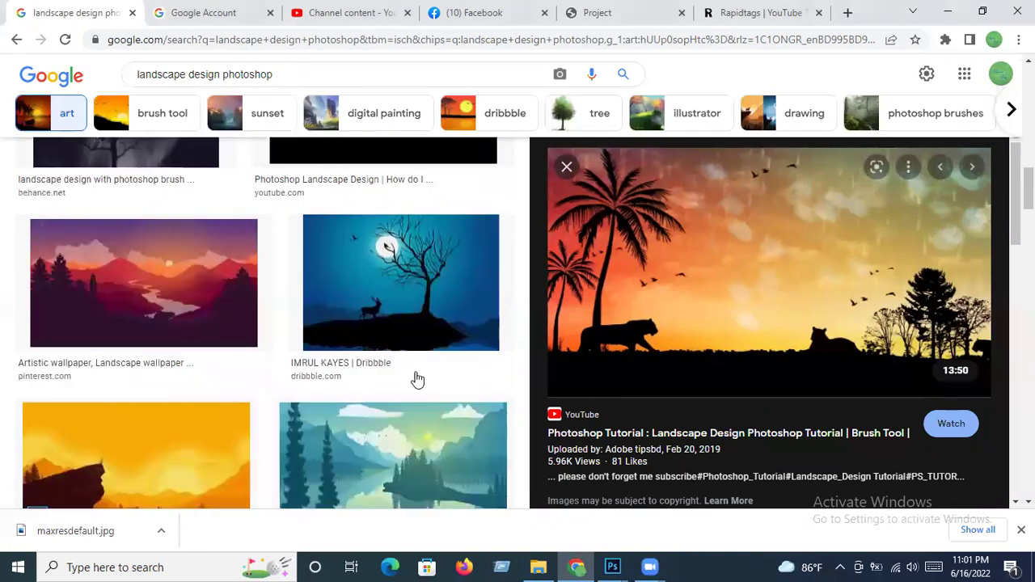
{"action": "scroll", "coordinate": [417, 379], "scroll_direction": "down", "scroll_amount": 2}
{"action": "scroll", "coordinate": [418, 379], "scroll_direction": "down", "scroll_amount": 3}
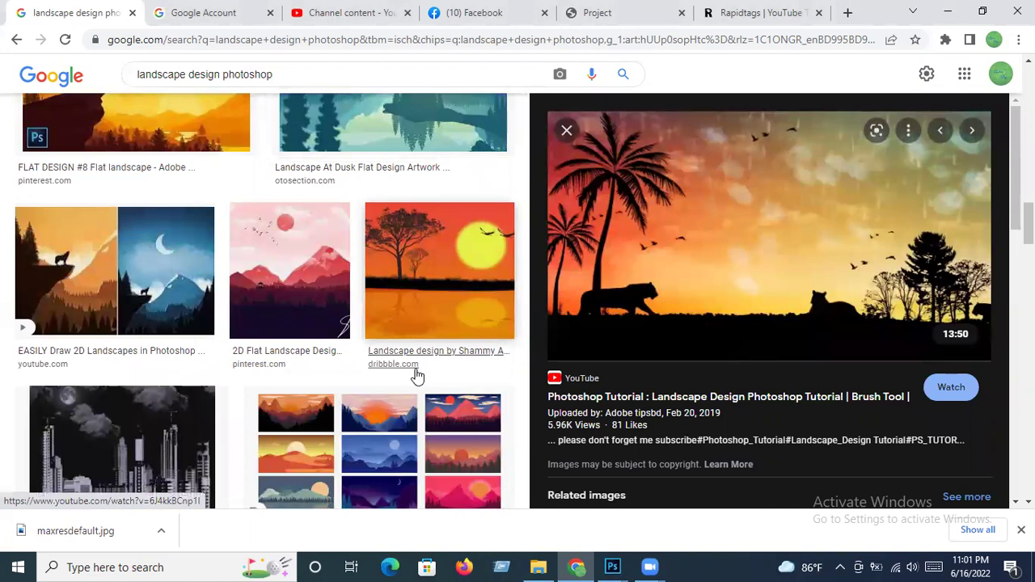
{"action": "scroll", "coordinate": [417, 376], "scroll_direction": "down", "scroll_amount": 2}
{"action": "scroll", "coordinate": [418, 376], "scroll_direction": "down", "scroll_amount": 2}
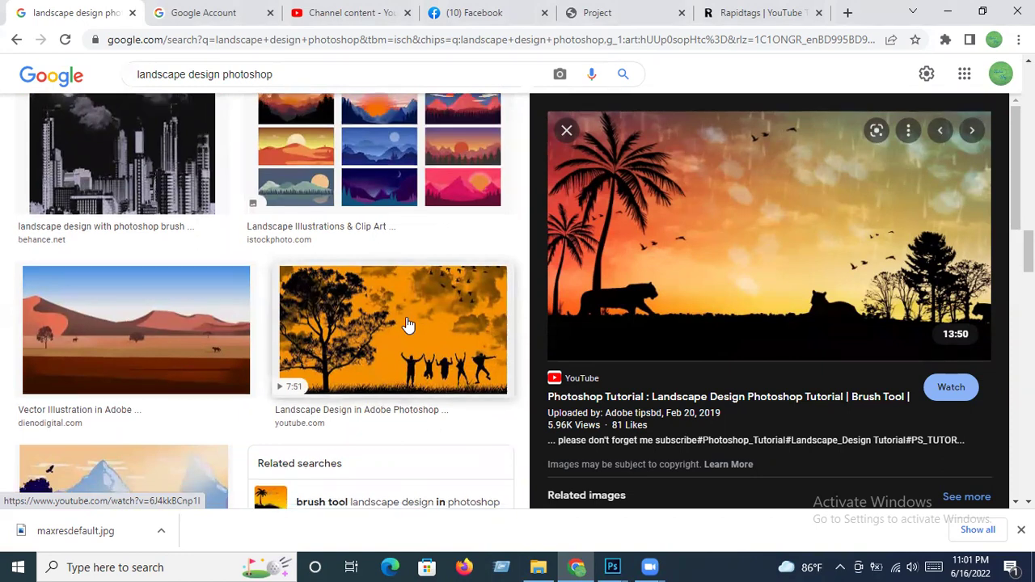
{"action": "scroll", "coordinate": [408, 326], "scroll_direction": "down", "scroll_amount": 2}
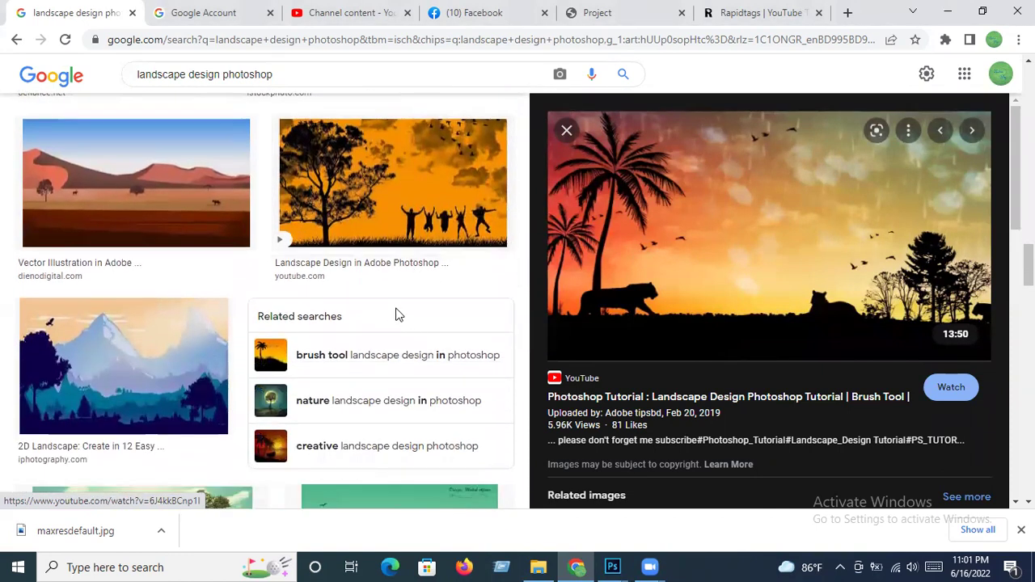
{"action": "scroll", "coordinate": [389, 310], "scroll_direction": "up", "scroll_amount": 2}
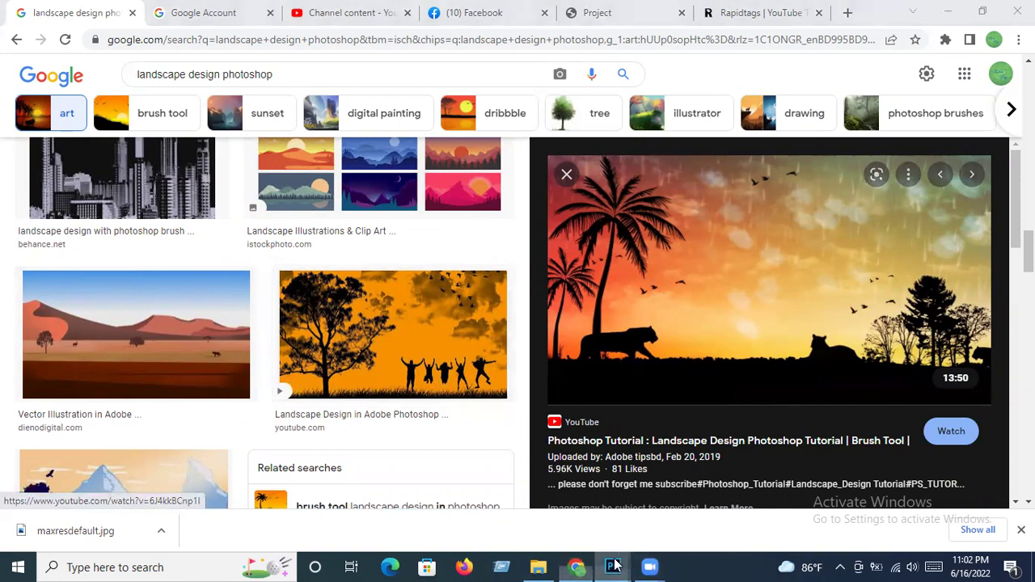
{"action": "mouse_move", "coordinate": [612, 567]}
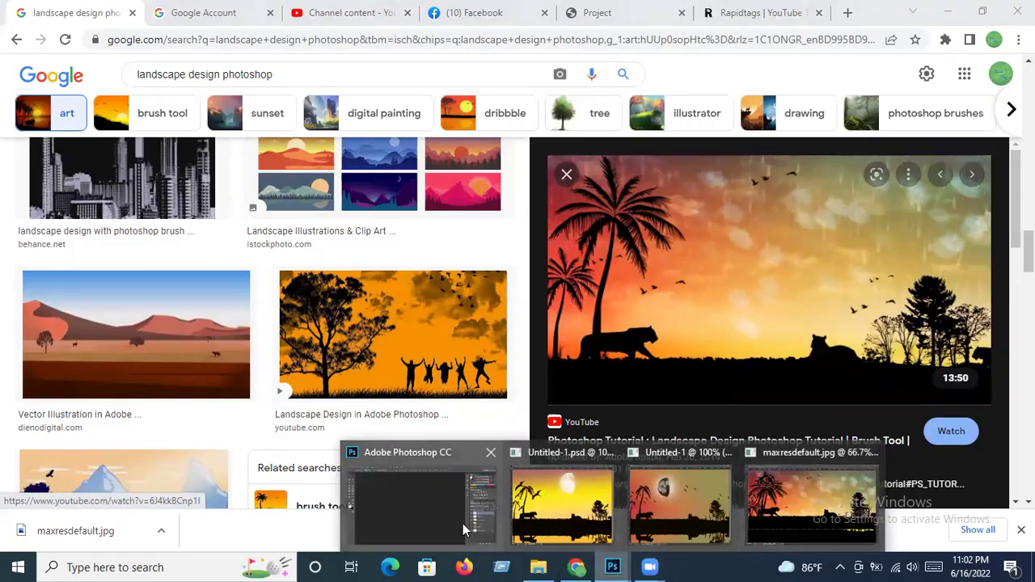
{"action": "left_click", "coordinate": [462, 524]}
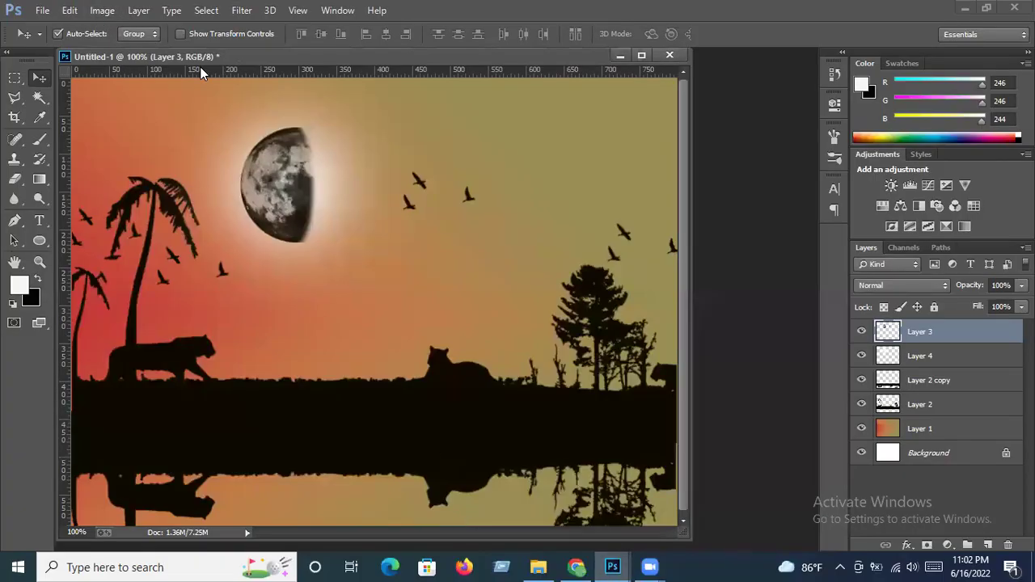